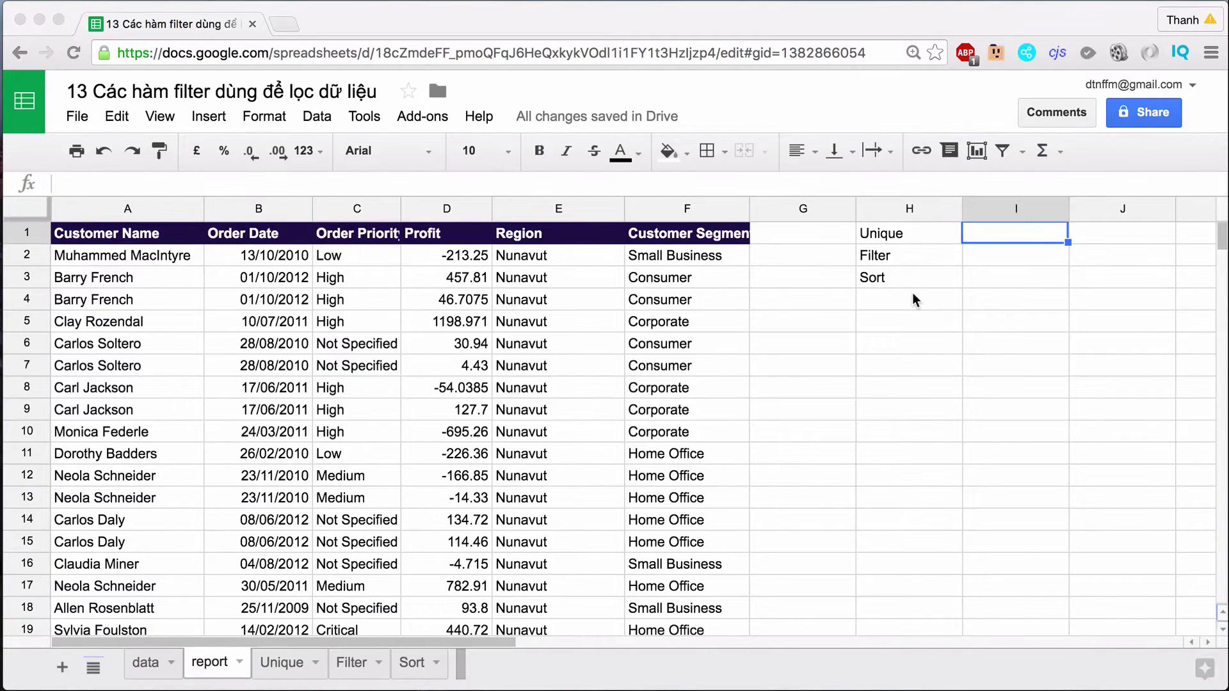
Review the report sheet's QUERY customer data and the Unique, Filter and Sort topic list.
scroll(654, 356, "down", 5)
scroll(654, 356, "up", 5)
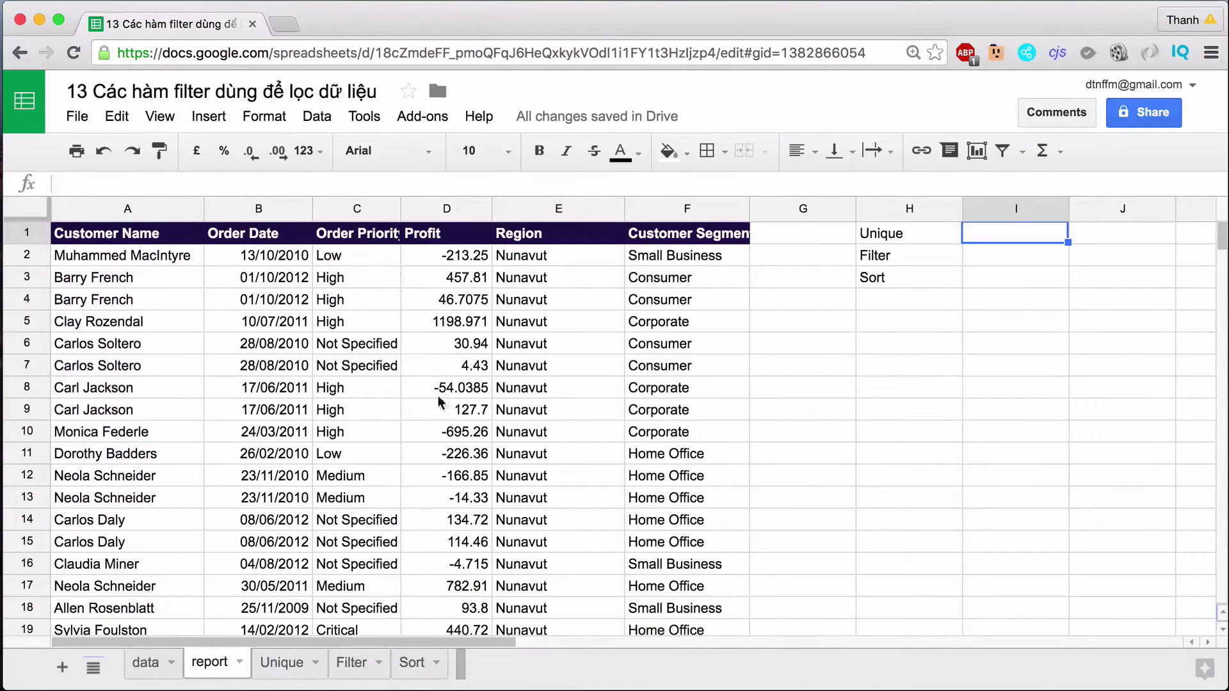
left_click(879, 237)
left_click(883, 256)
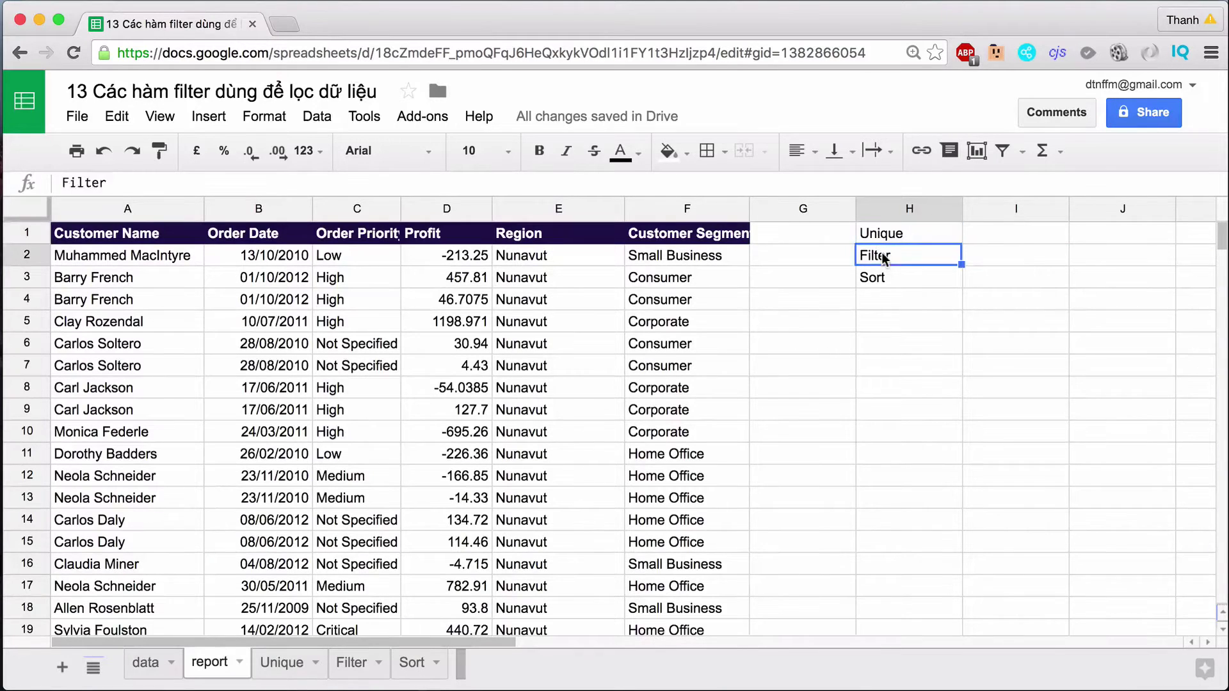
left_click(889, 275)
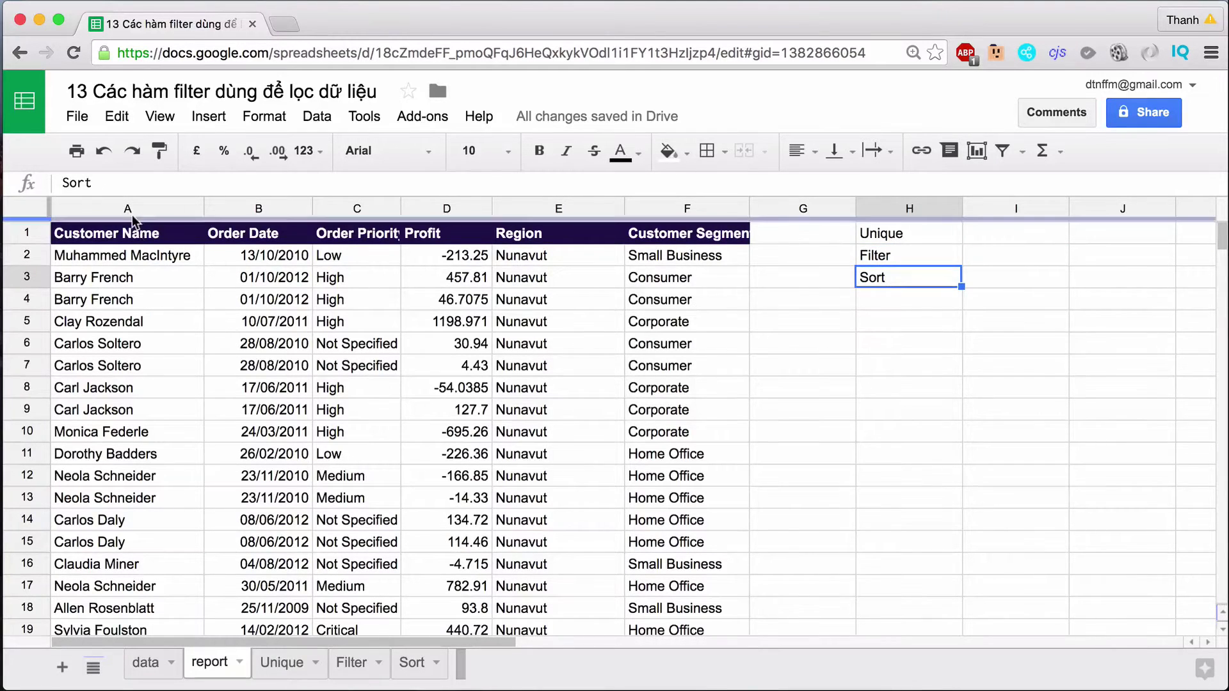
left_click_drag(119, 211, 613, 208)
left_click(839, 364)
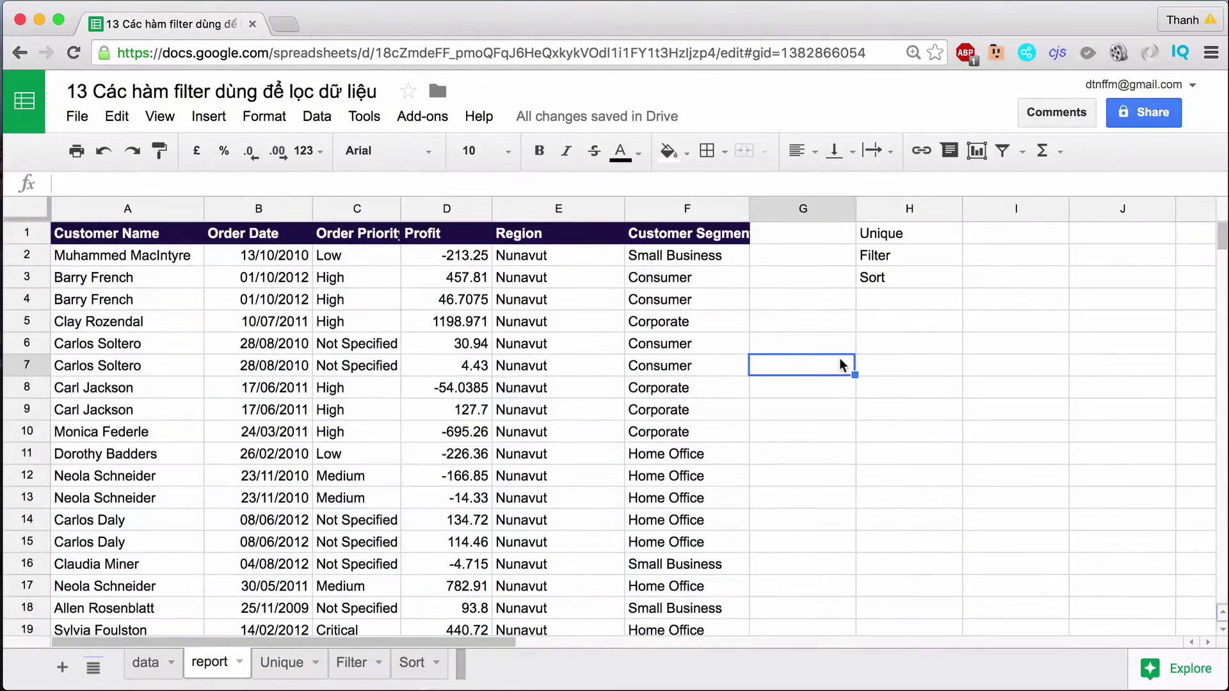
On the Unique sheet, review the guest table A1:C7 and its Tên khách, Địa chỉ, Đã gửi thiệp columns.
left_click(284, 666)
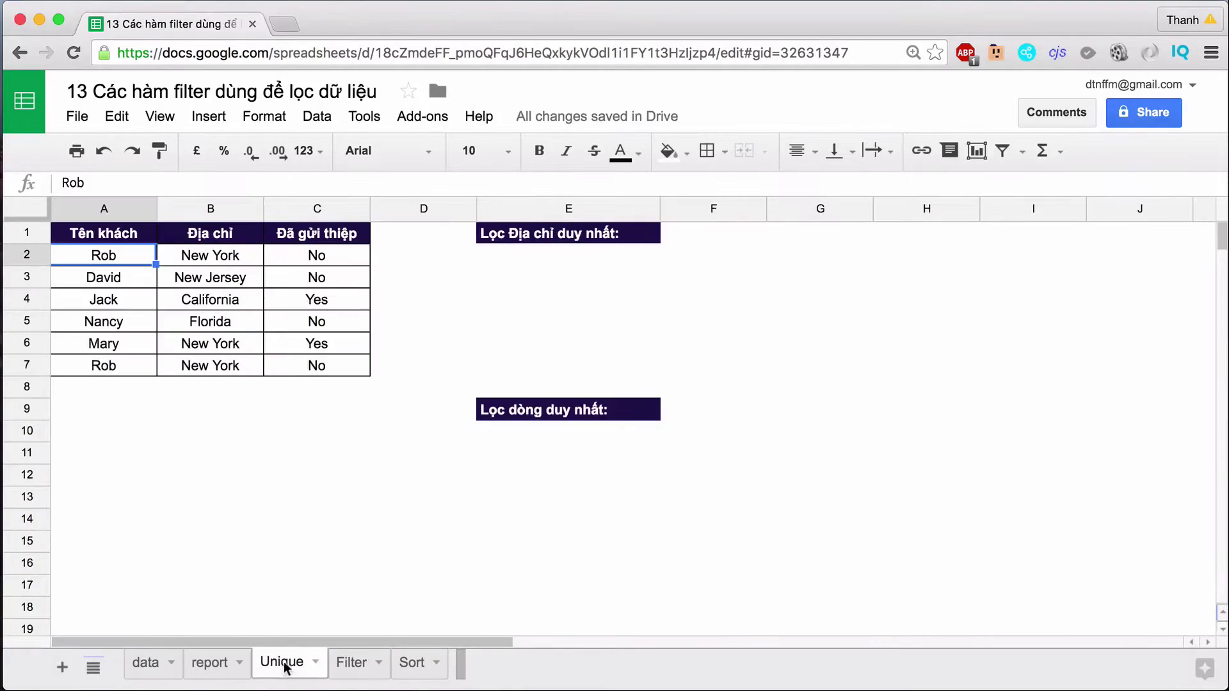
left_click(519, 276)
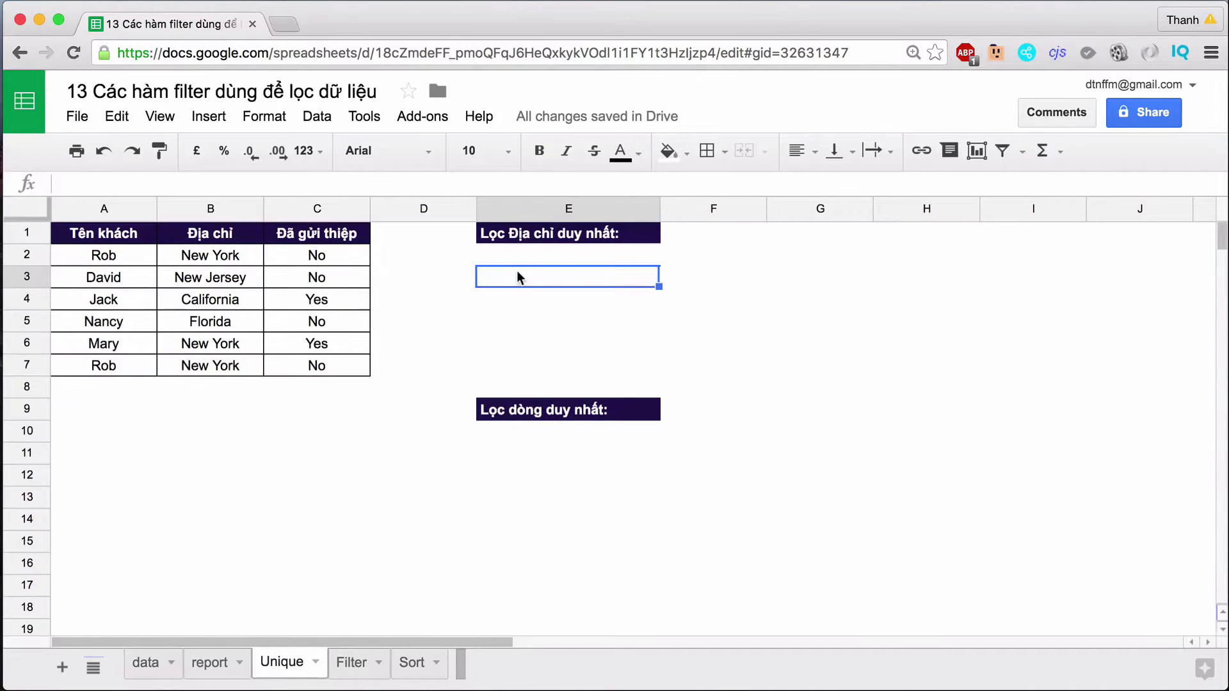
left_click(99, 239)
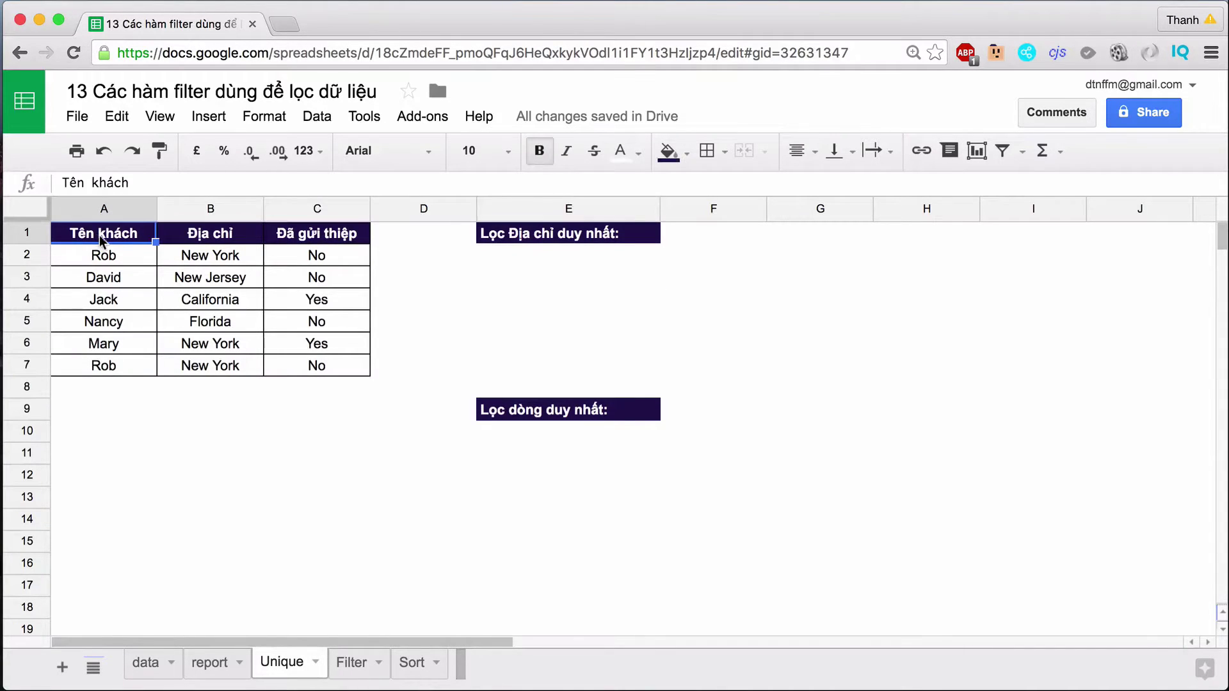
left_click(206, 240)
left_click(312, 238)
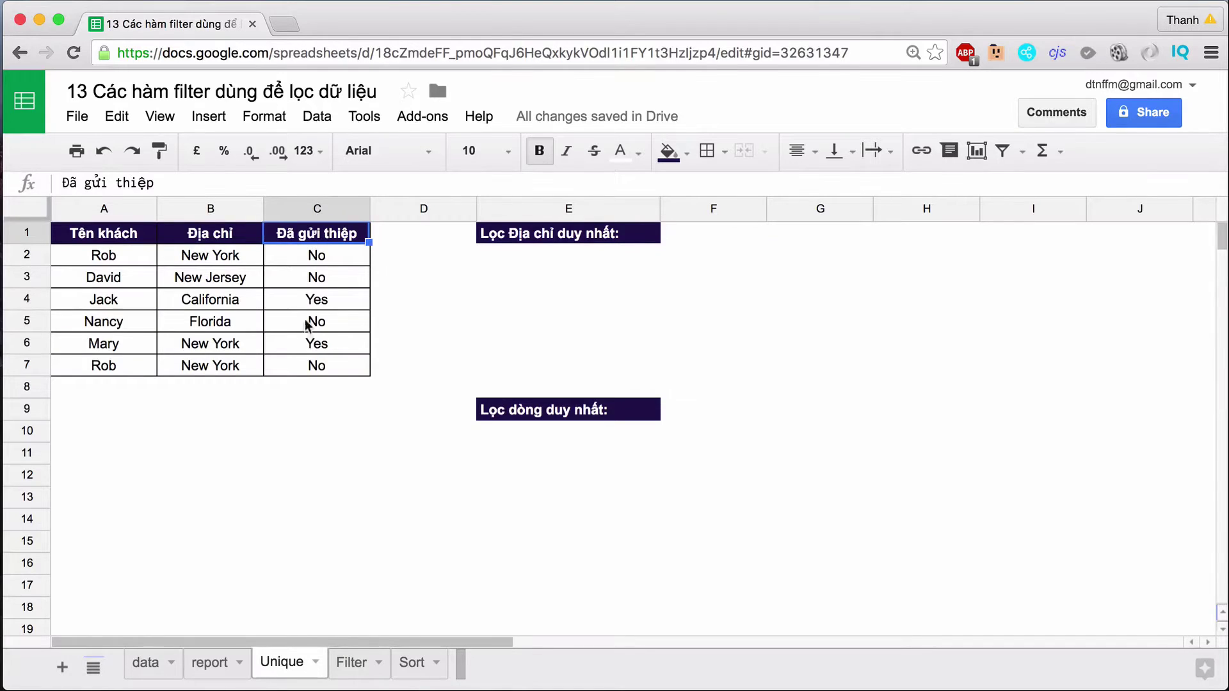
left_click(318, 370)
left_click_drag(318, 371, 102, 237)
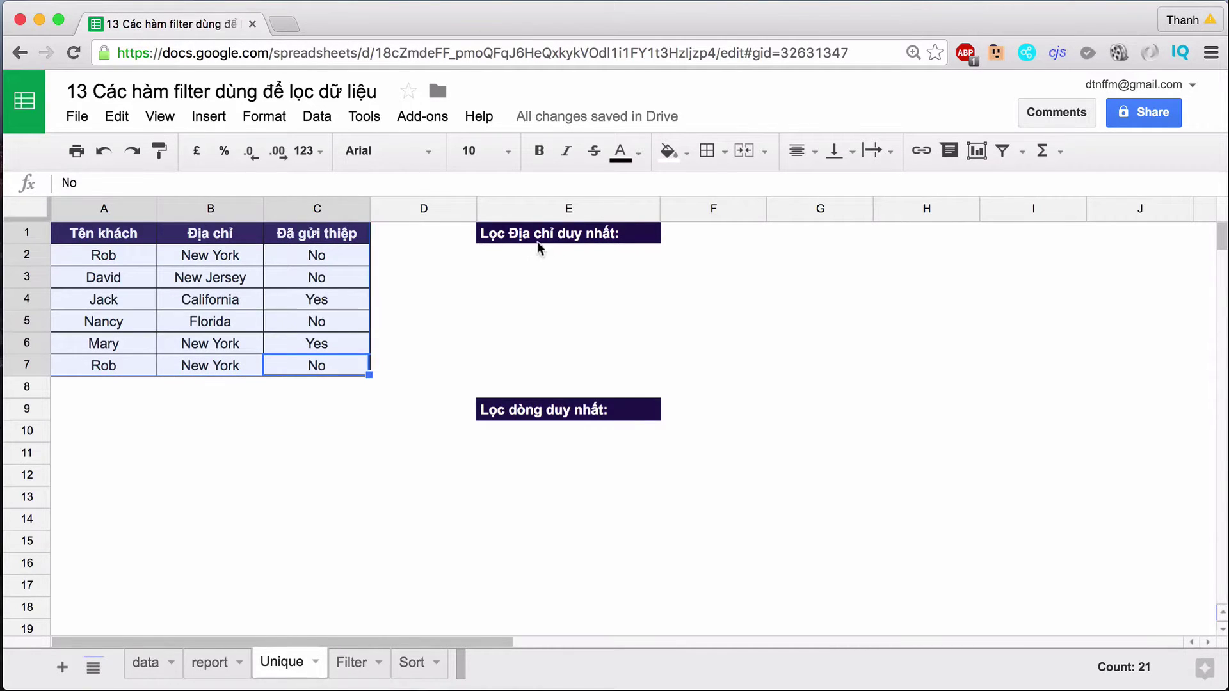
left_click(506, 257)
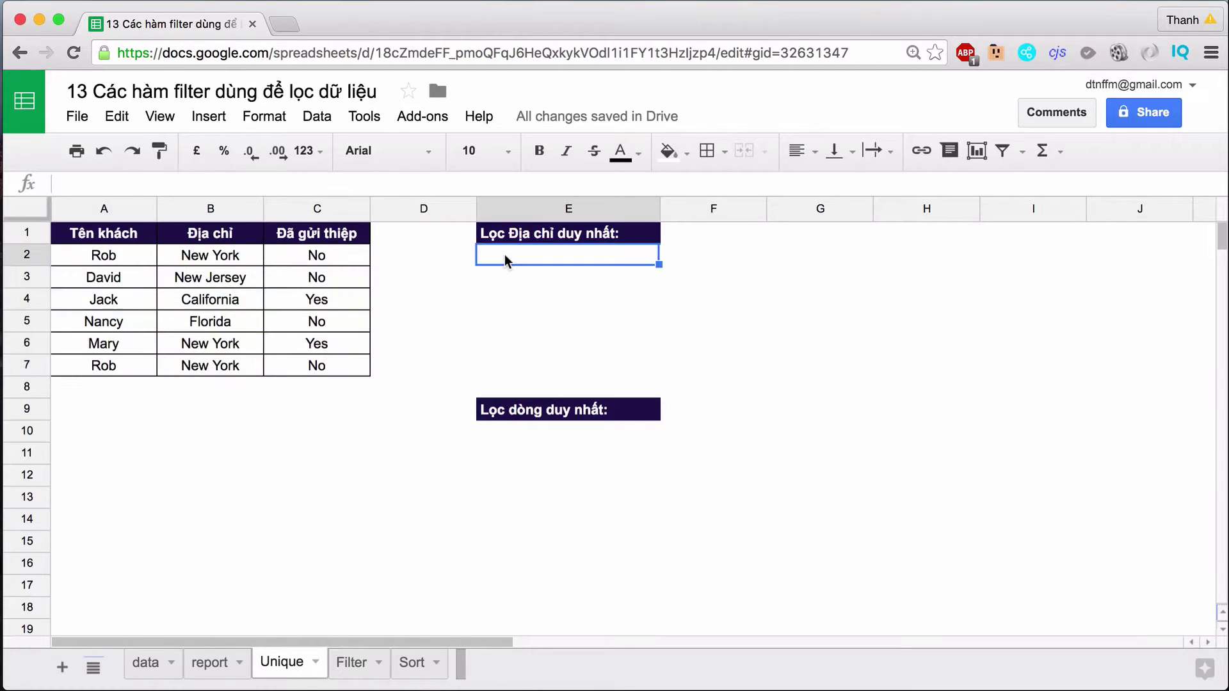
Enter =UNIQUE(B1:B7) in cell F1.
left_click(727, 238)
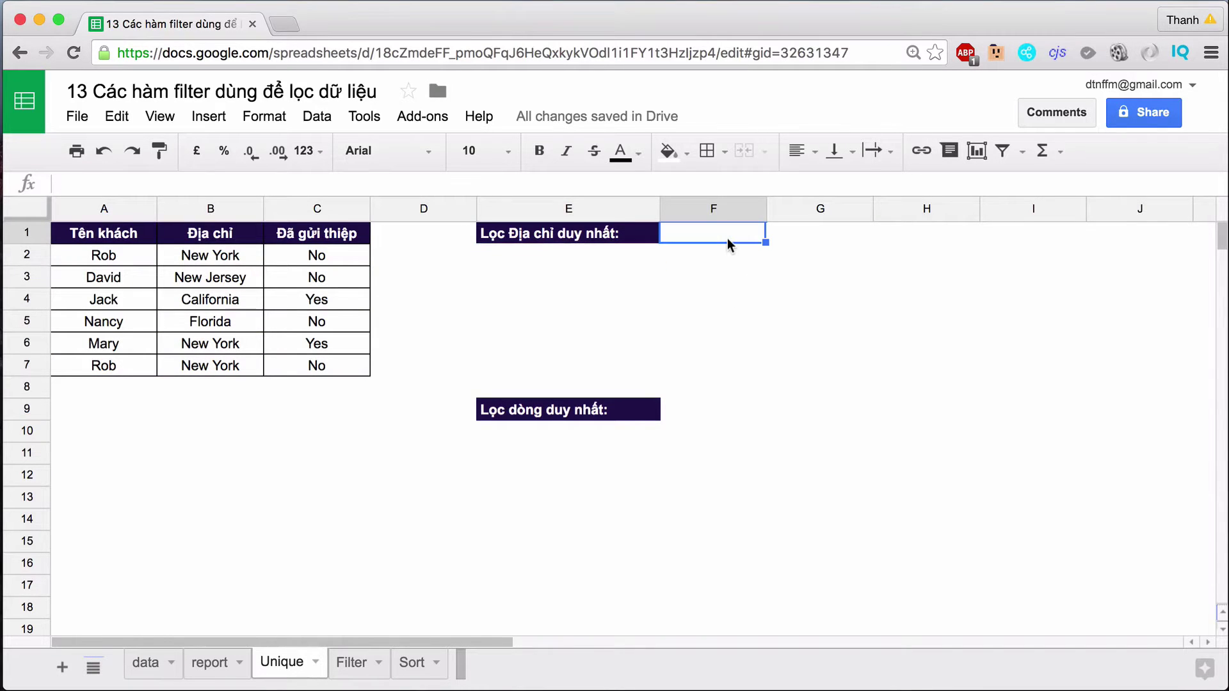
type("=")
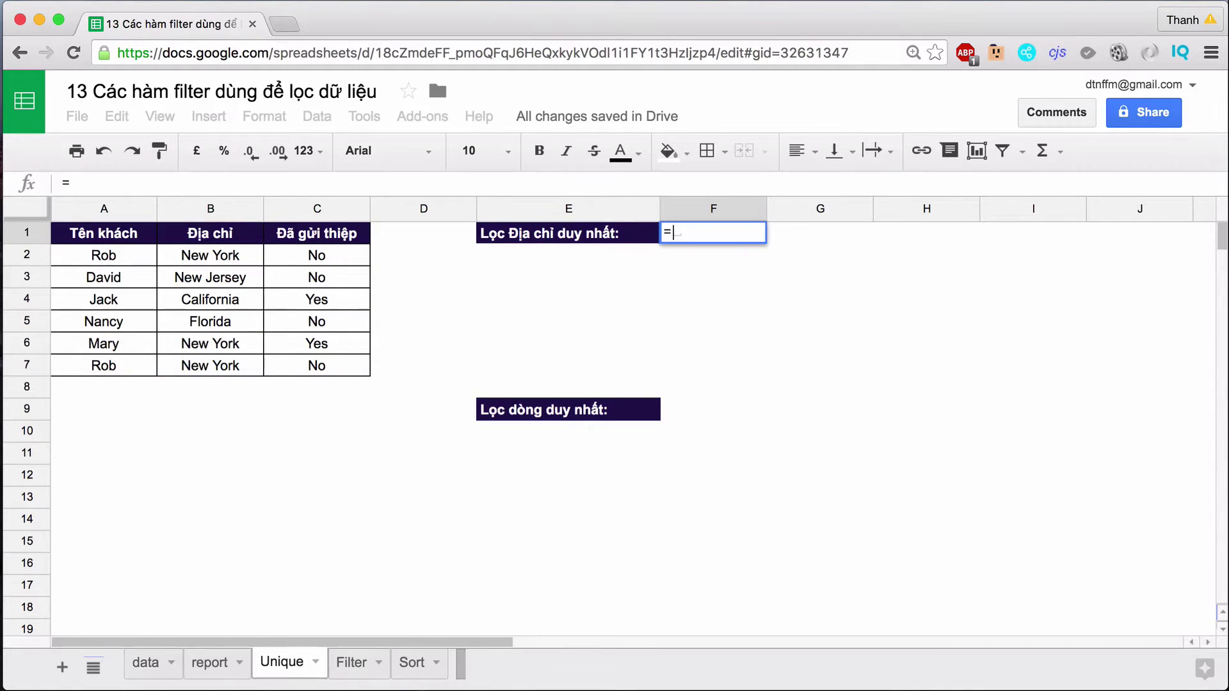
type("u")
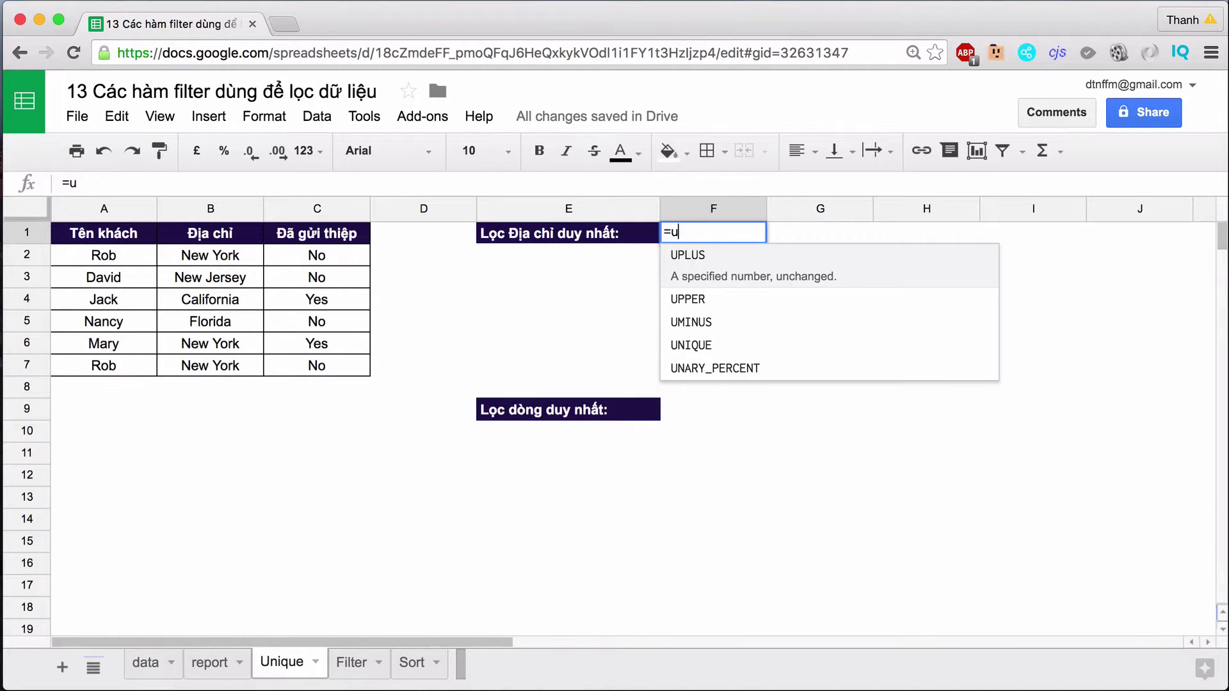
type("n")
key("Tab")
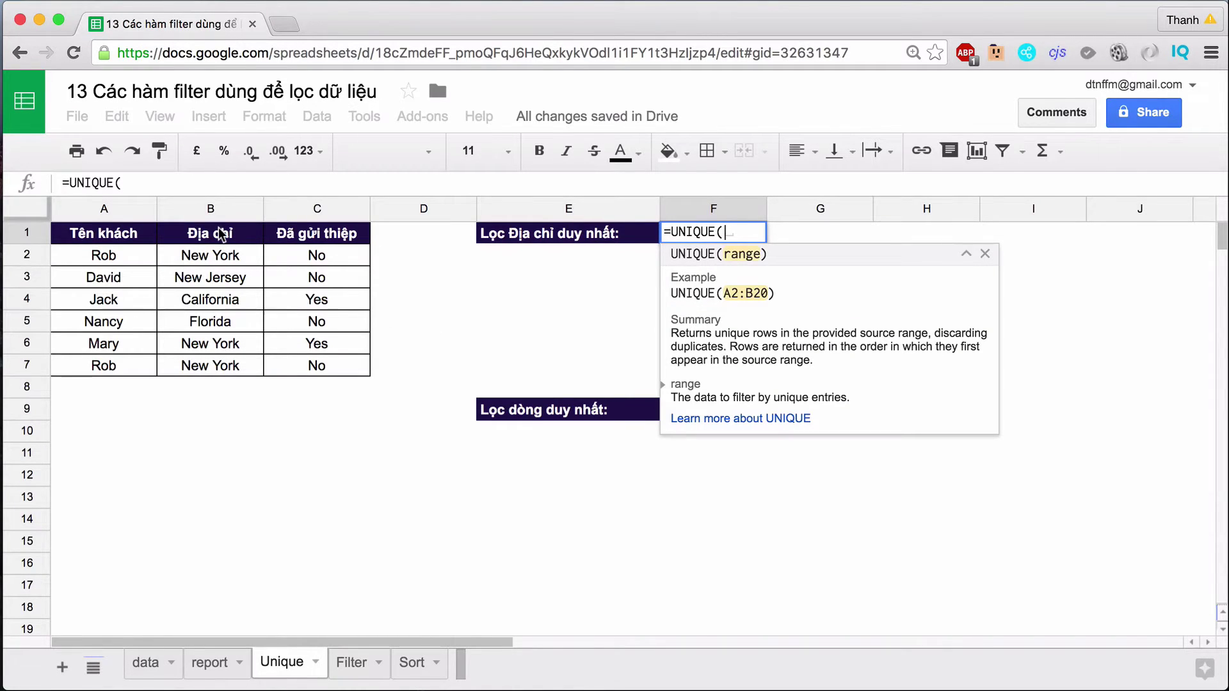
left_click_drag(219, 229, 219, 374)
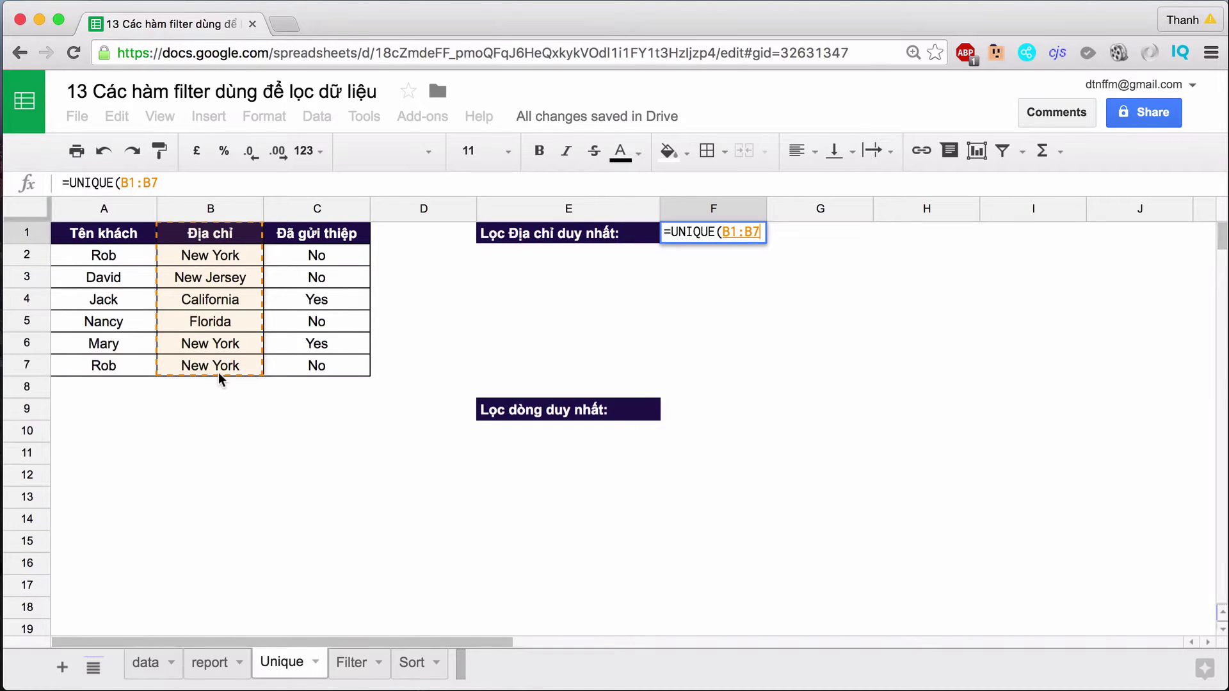
key("Return")
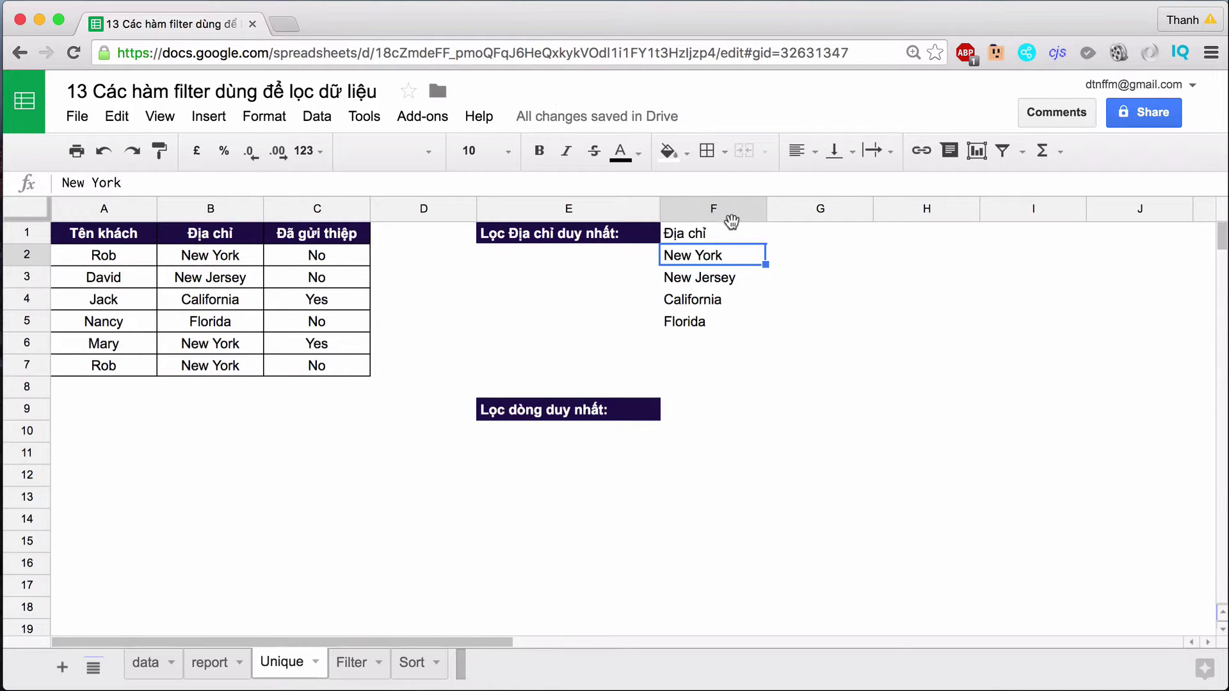
Compare the New York, New Jersey, California, Florida results with the repeated New York source entries.
left_click(716, 232)
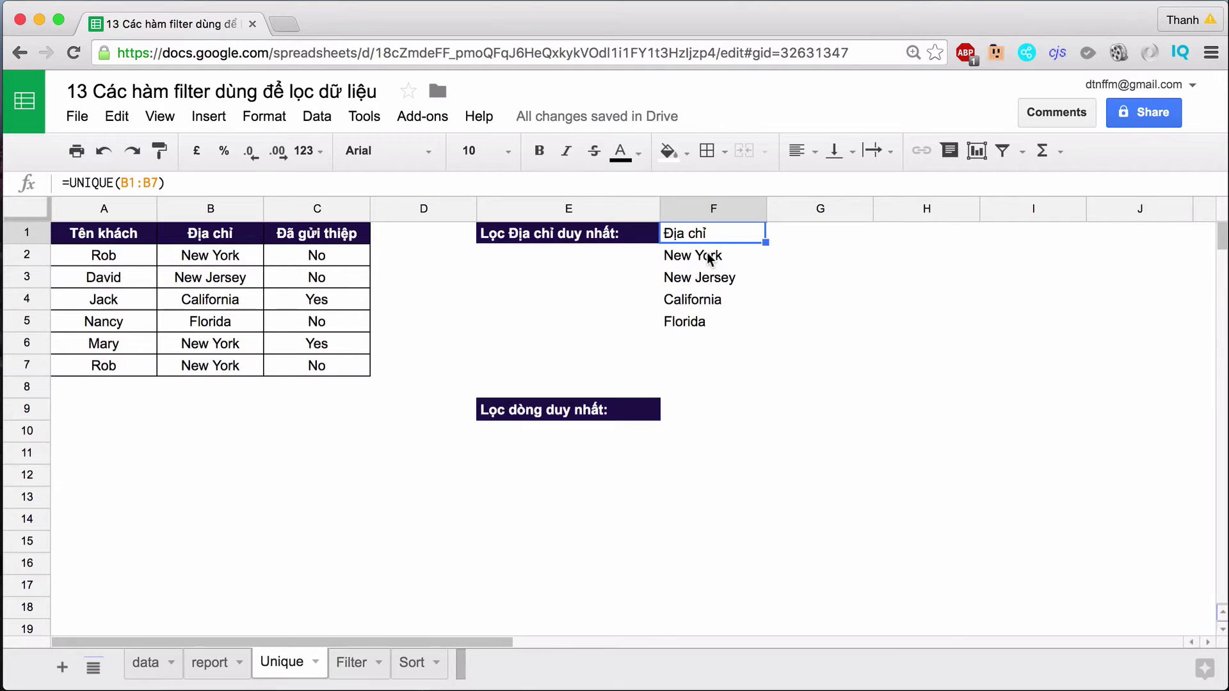
left_click(710, 257)
left_click(724, 276)
left_click(719, 303)
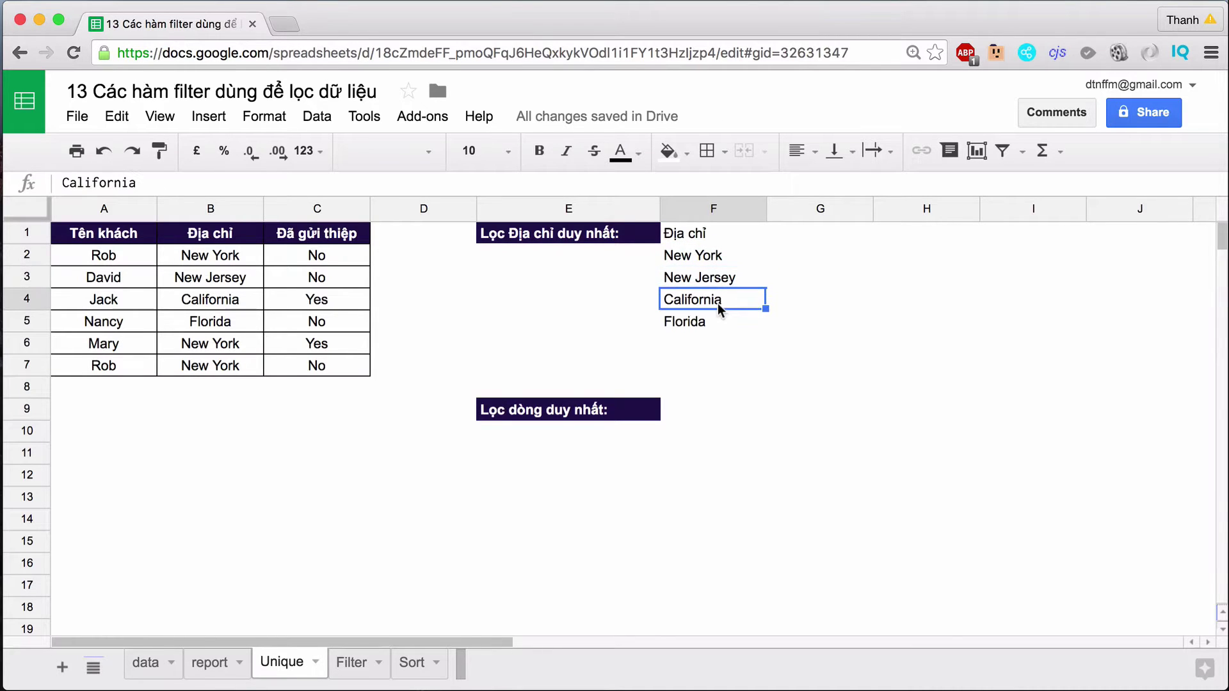
left_click(708, 321)
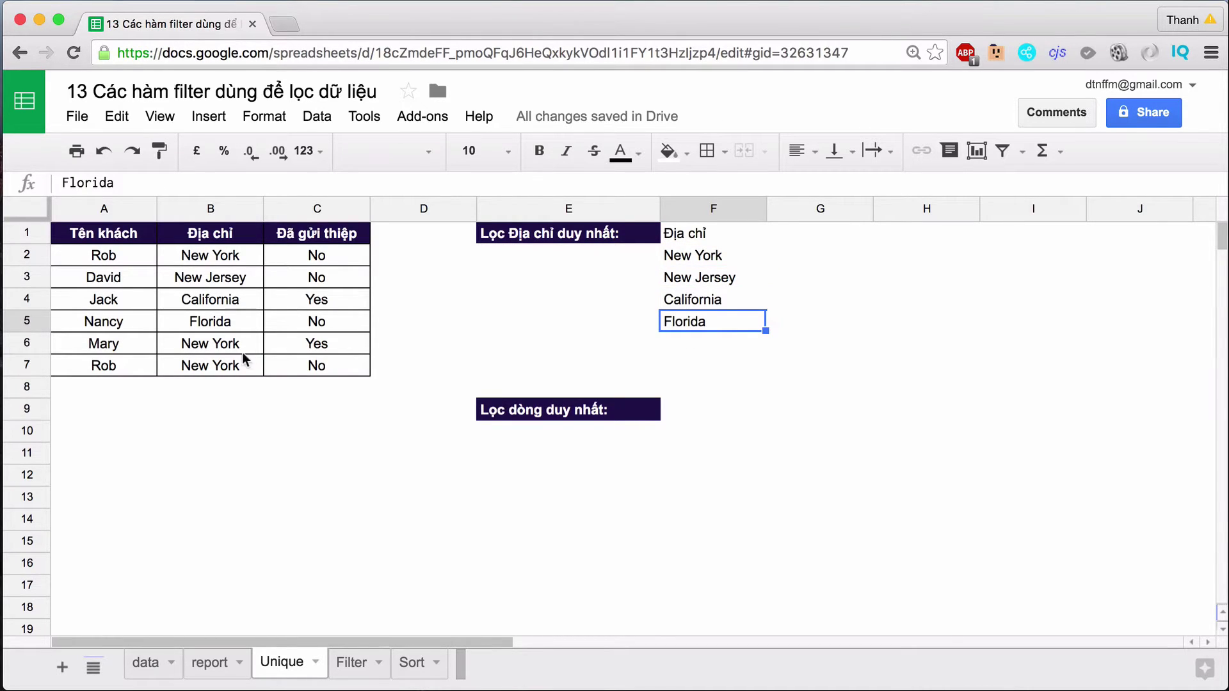
left_click(220, 258)
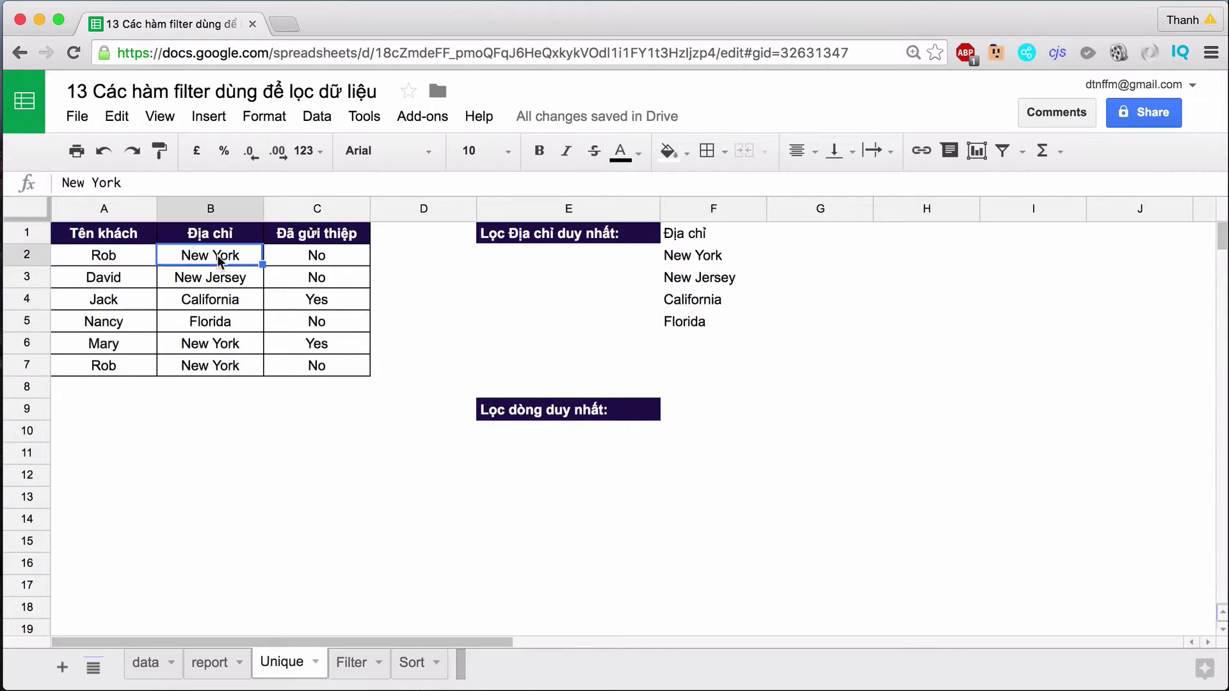
left_click(224, 348)
left_click(230, 368)
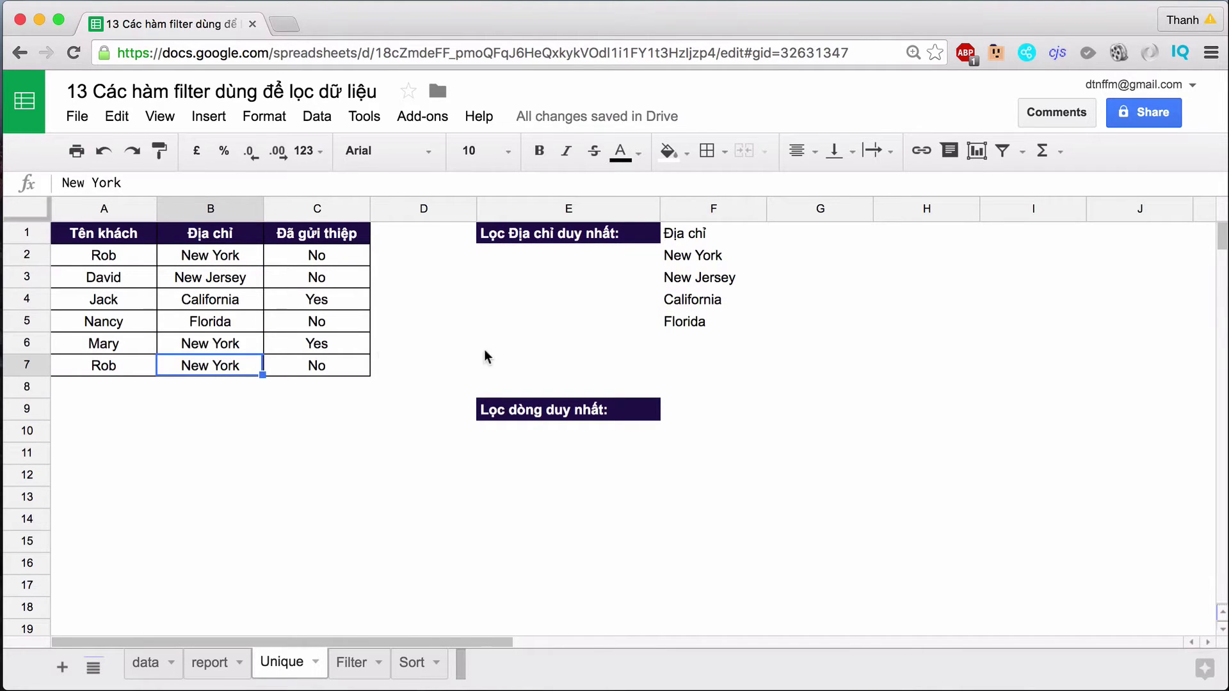
left_click(412, 341)
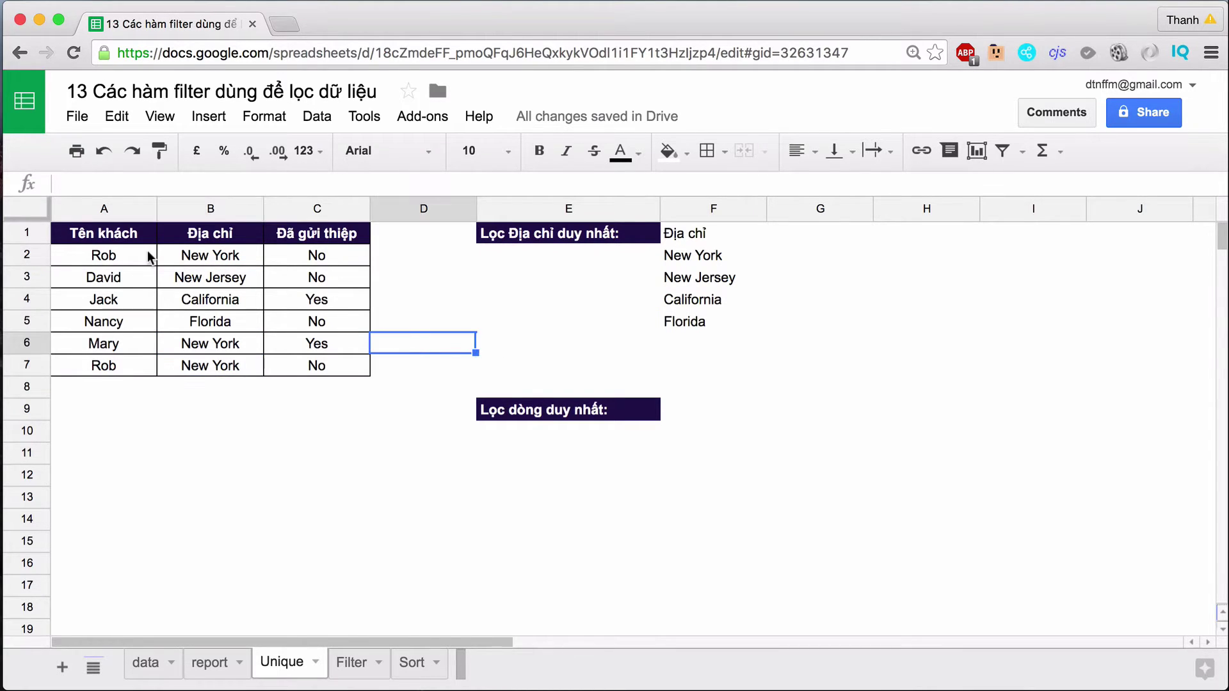
Highlight Rob's and David's rows in the guest table.
left_click_drag(127, 257, 331, 259)
left_click_drag(126, 289, 362, 282)
left_click(414, 296)
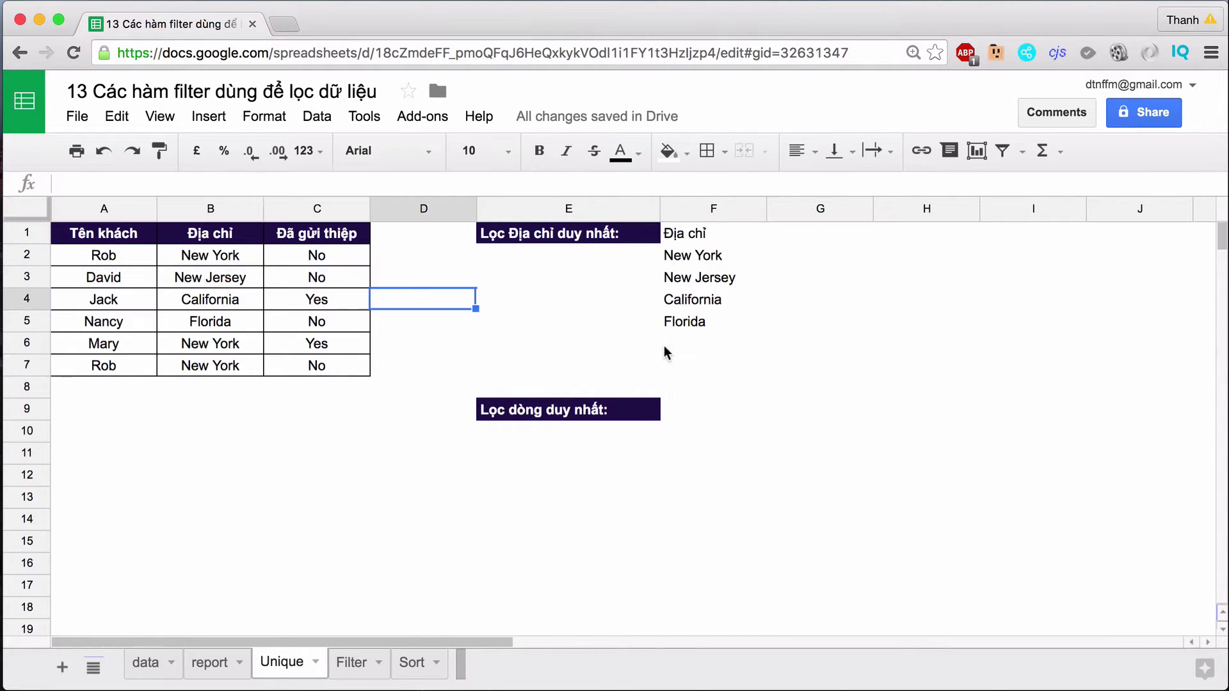
Enter =UNIQUE(A1:C7) in cell F9.
left_click(693, 415)
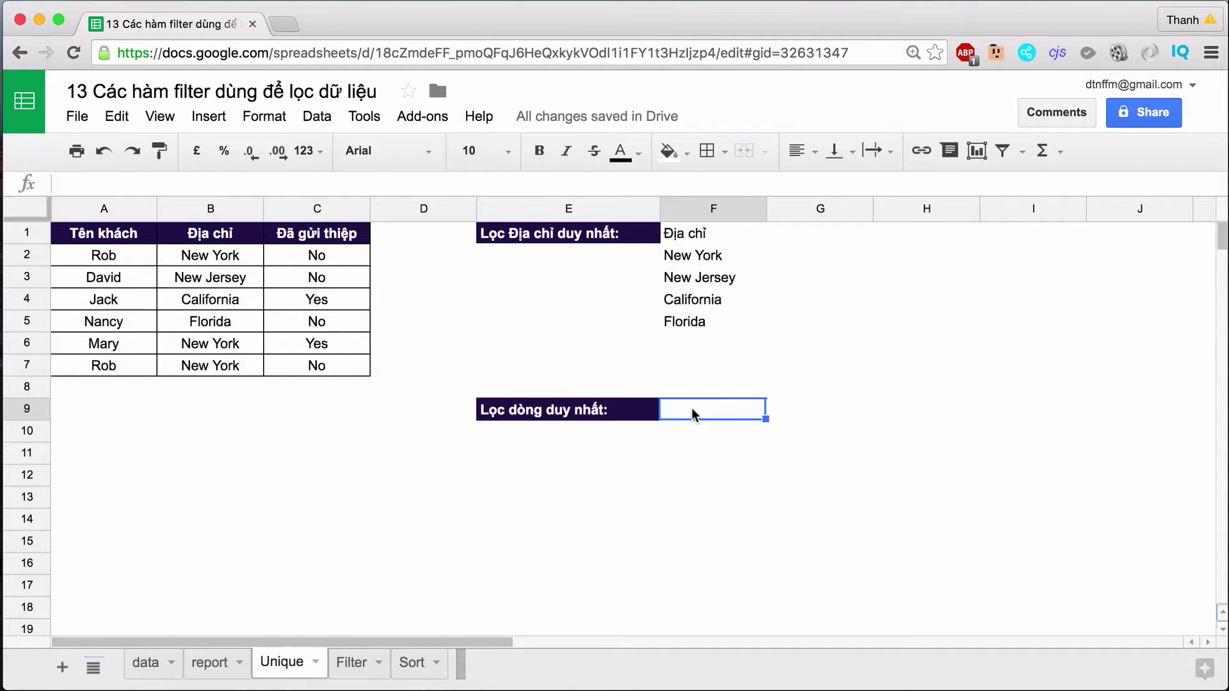
type("=nu")
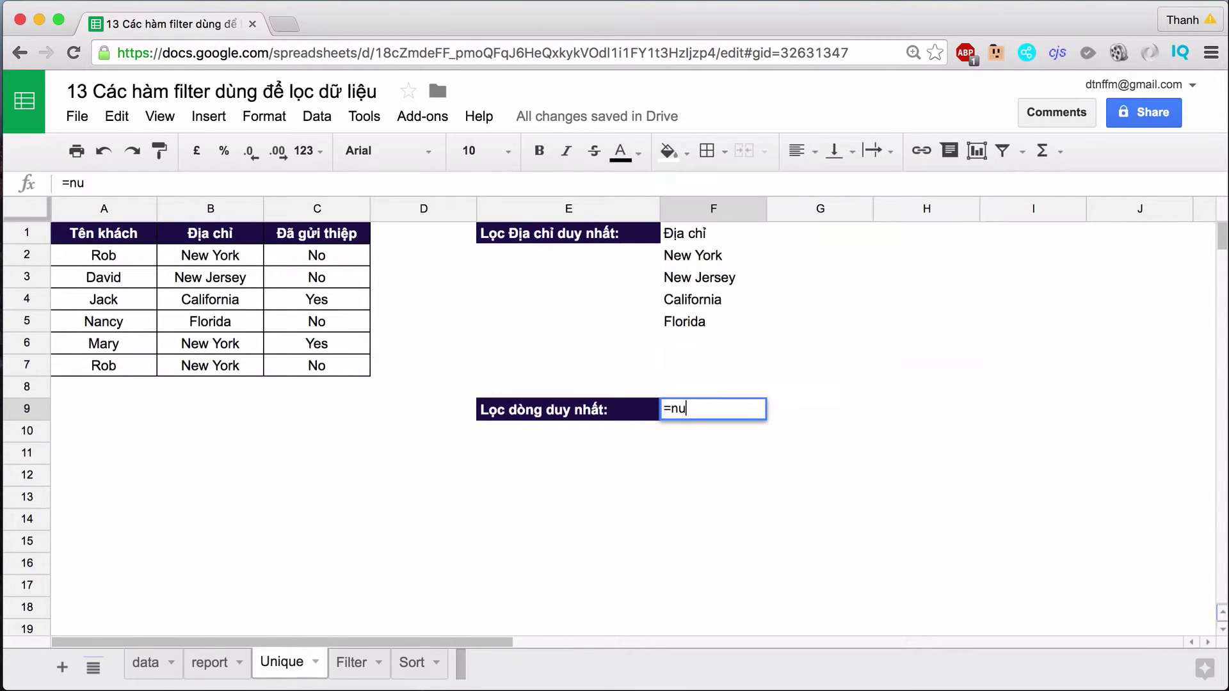
key("BackSpace")
key("BackSpace")
type("un")
key("Tab")
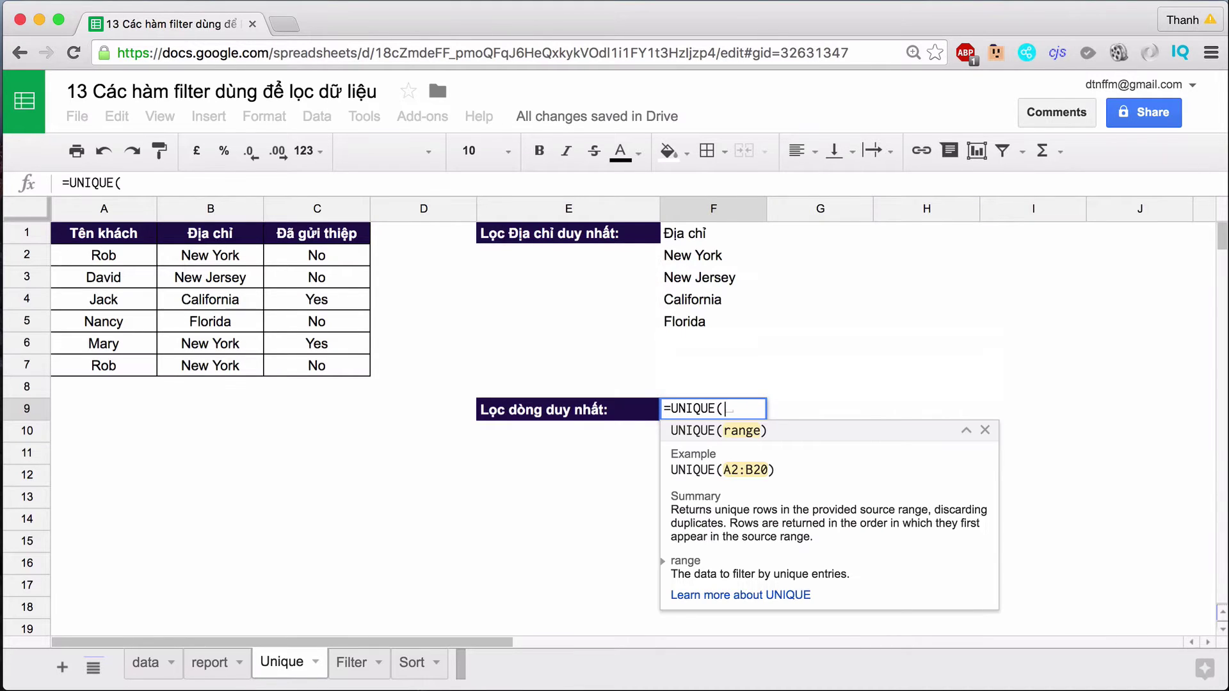
left_click(93, 235)
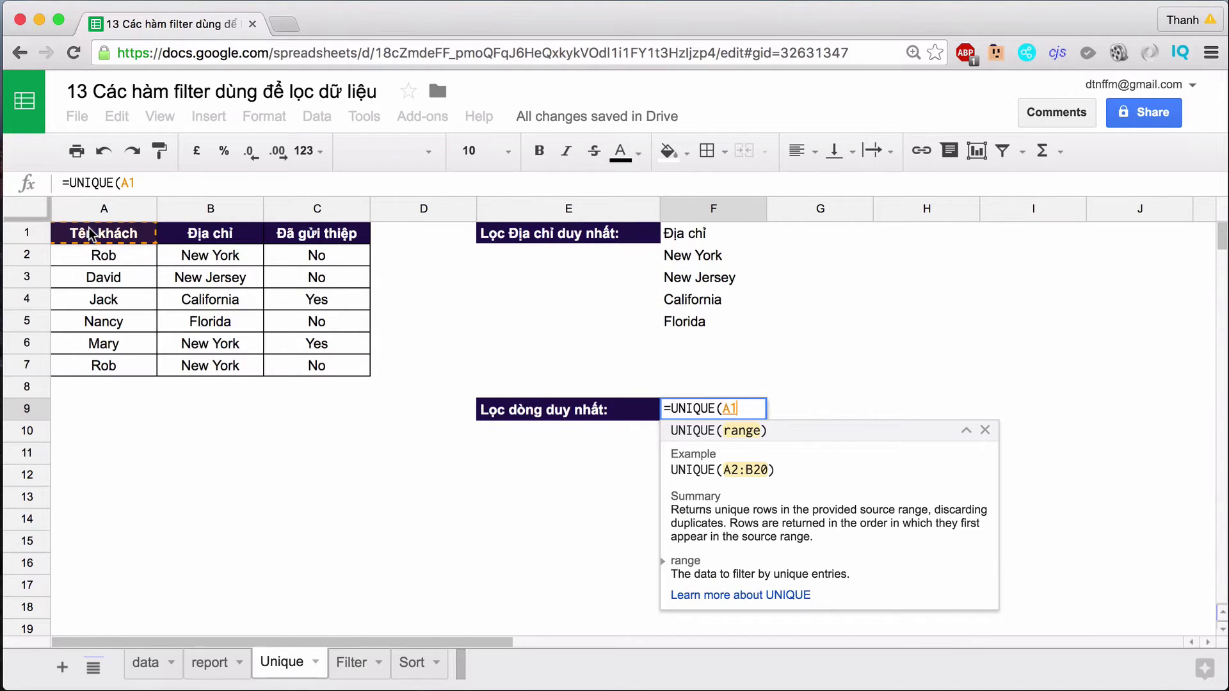
left_click_drag(89, 234, 315, 371)
key("Return")
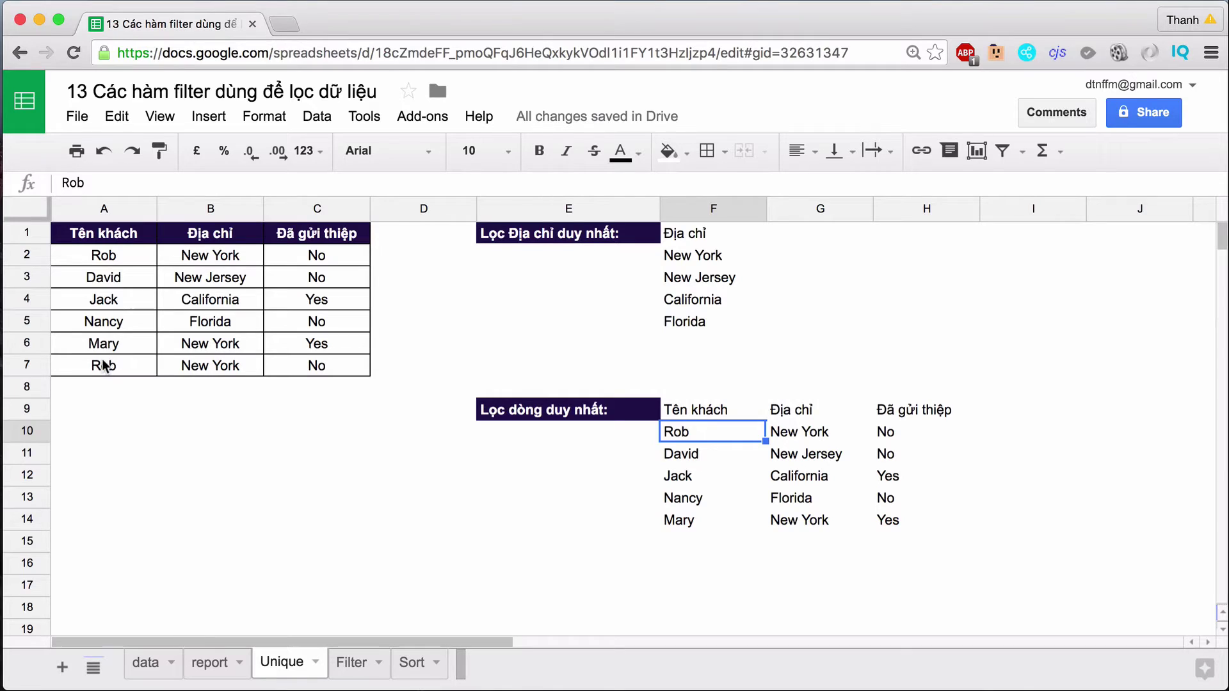
Compare the duplicate Rob row A7:C7 with the five-row unique result in F9:H14.
left_click_drag(103, 364, 310, 357)
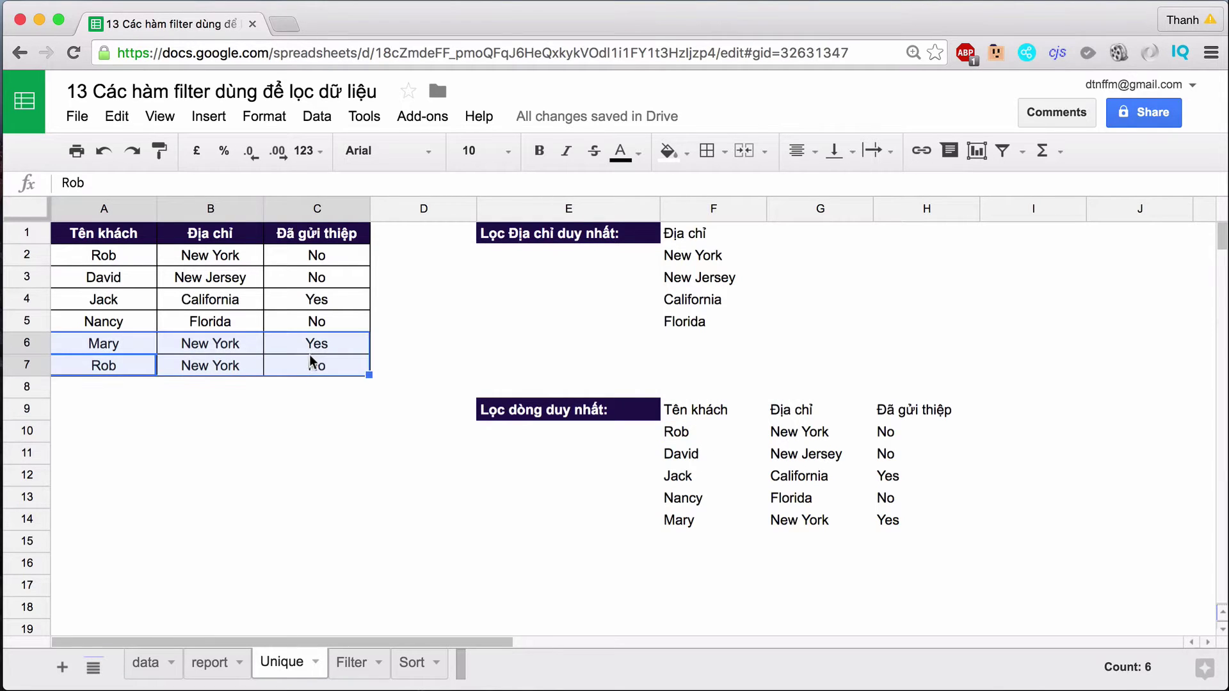
left_click(136, 363)
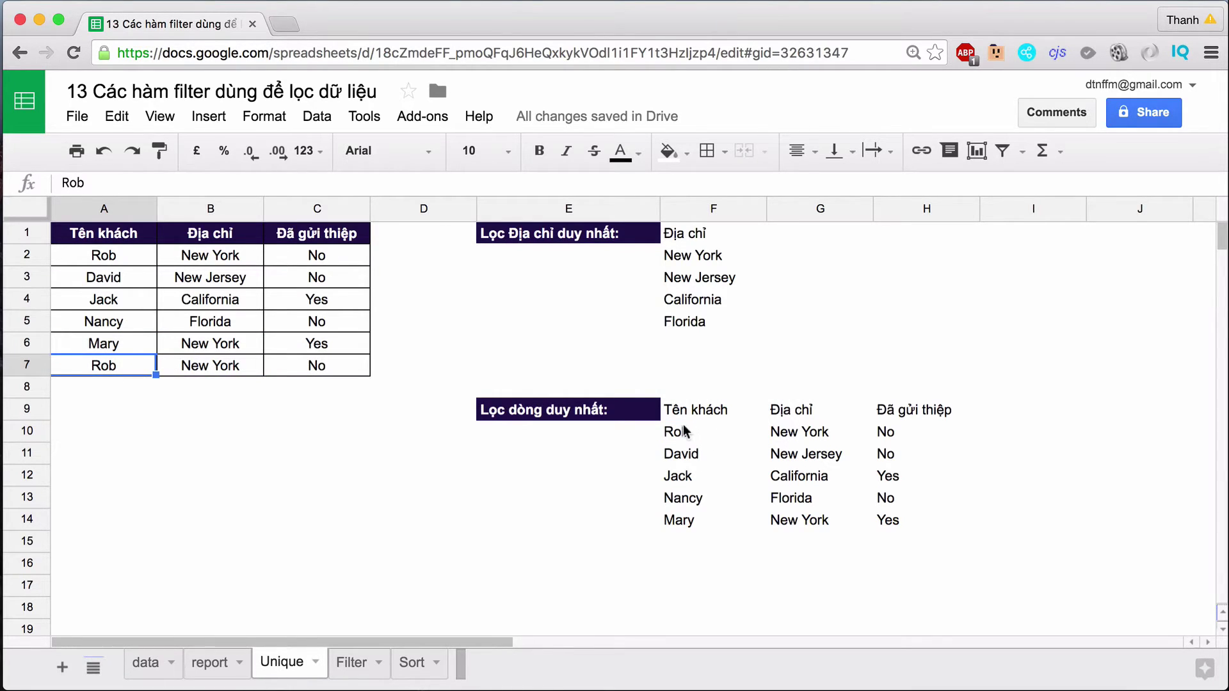
left_click_drag(678, 416, 895, 519)
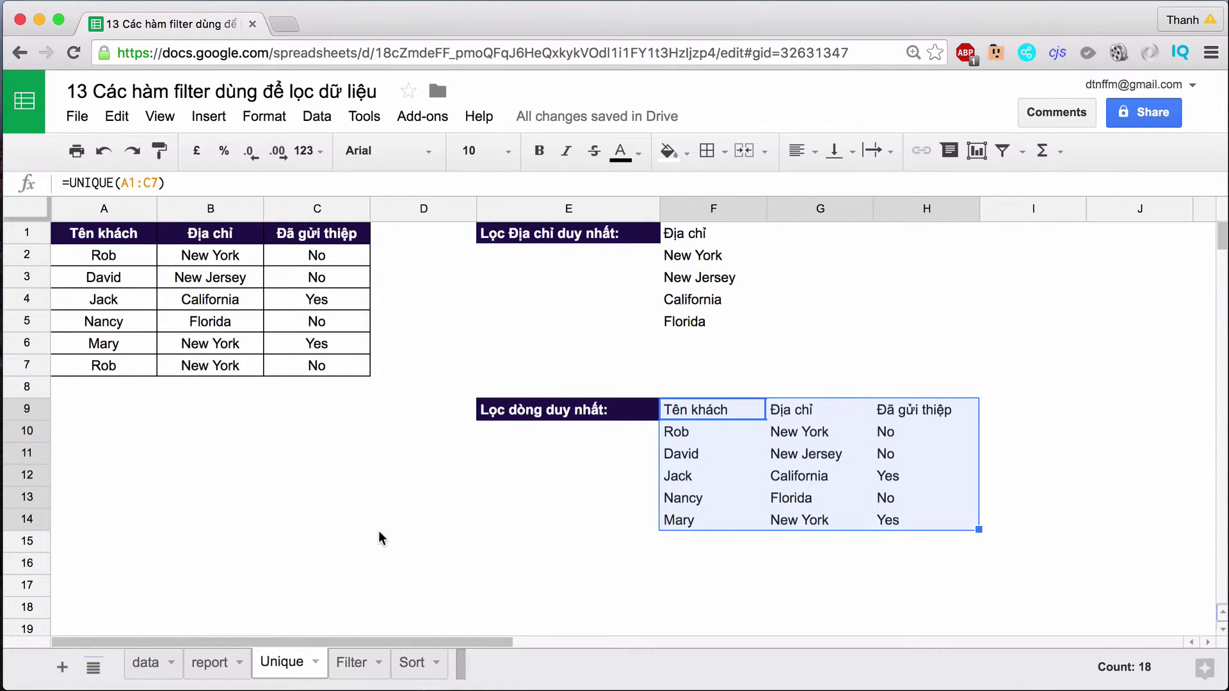
On the Filter sheet, read the three example FILTER formulas in E1:E3 and Jack's row, then select E6.
left_click(358, 665)
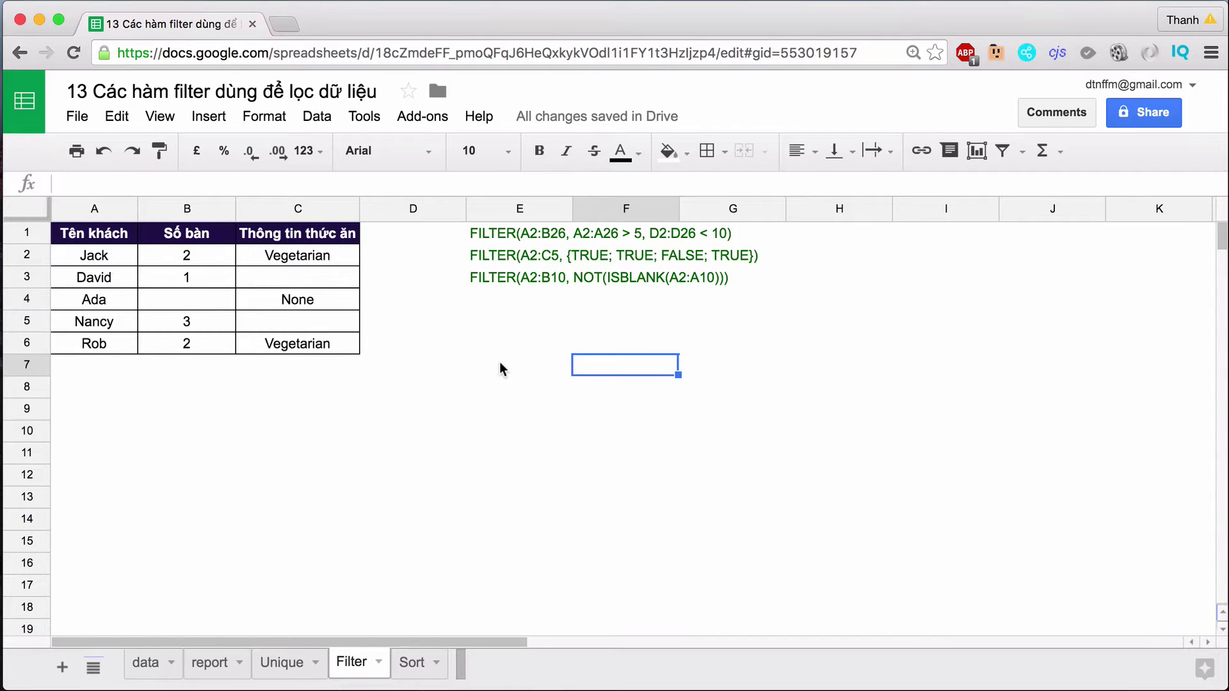
left_click(502, 232)
left_click(495, 255)
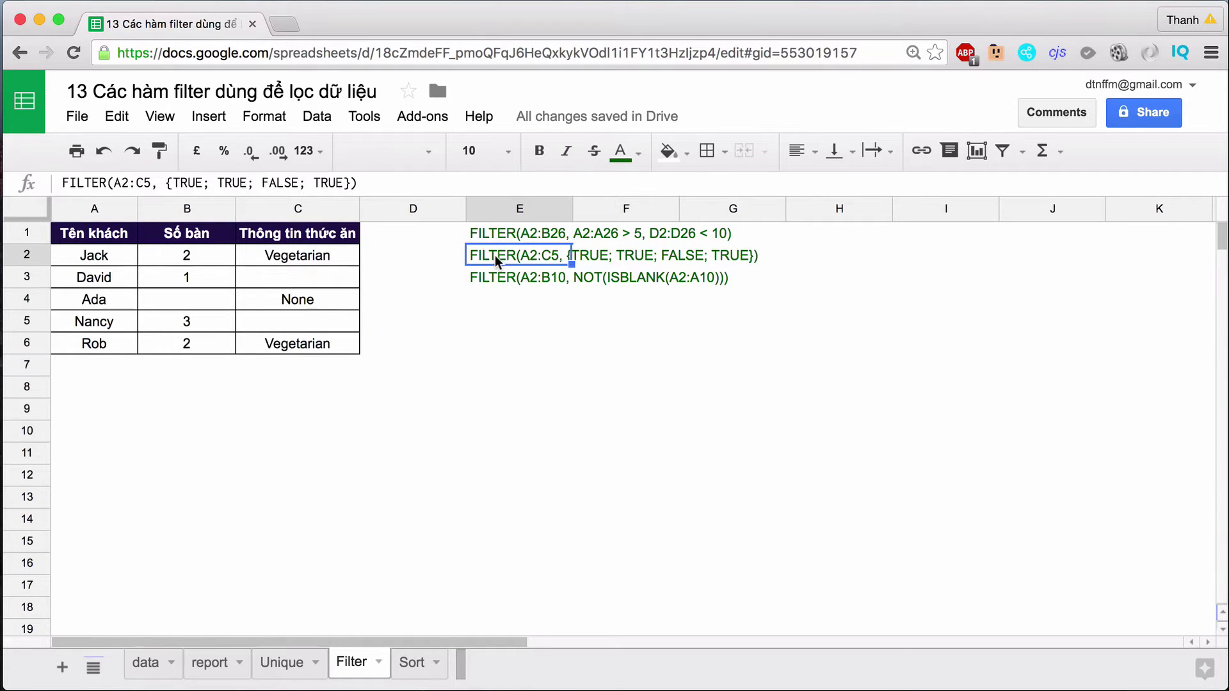
left_click(500, 275)
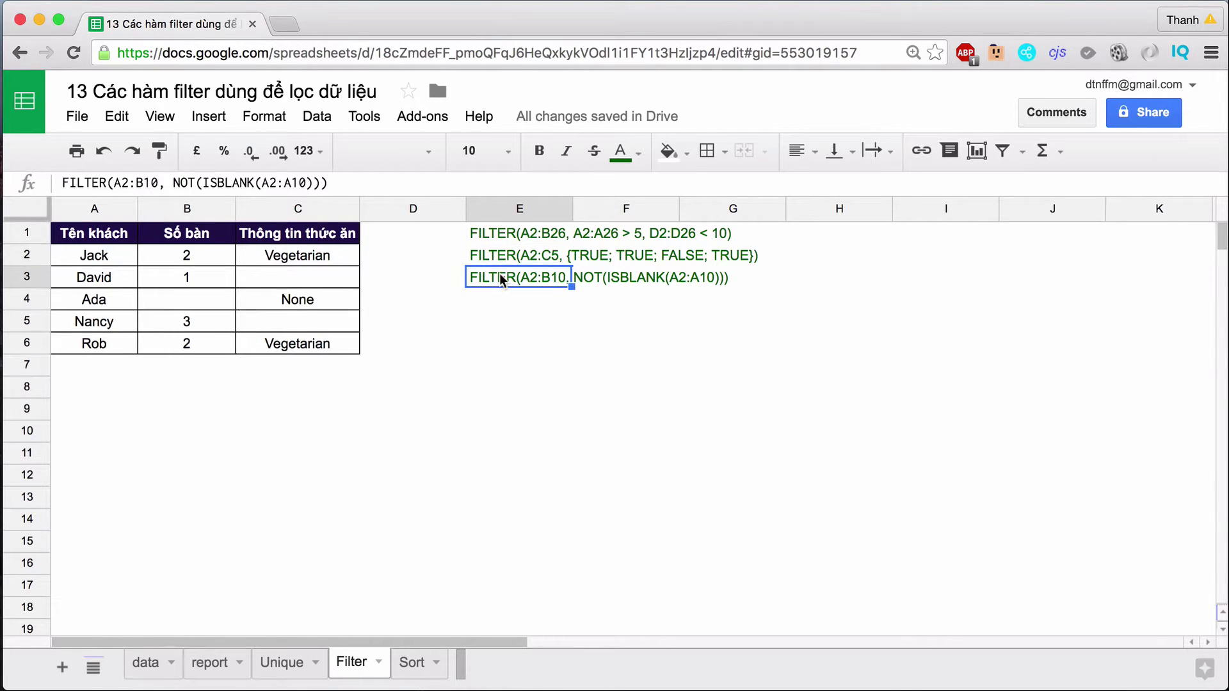
left_click(506, 232)
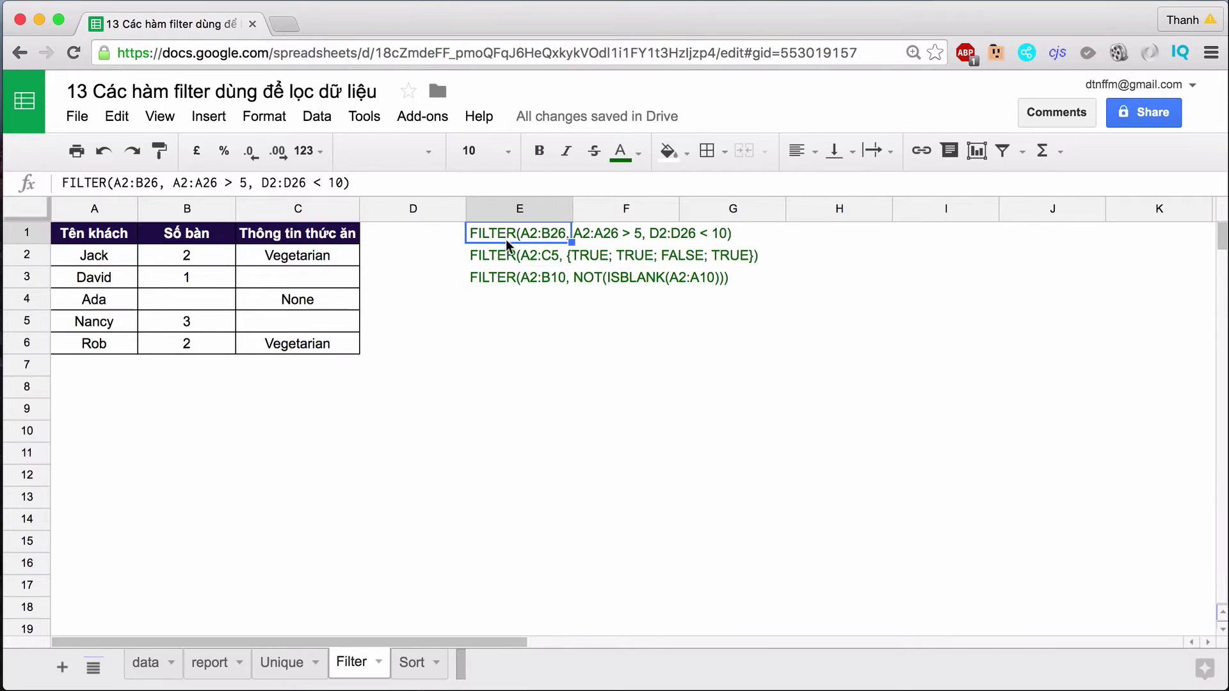
left_click(497, 323)
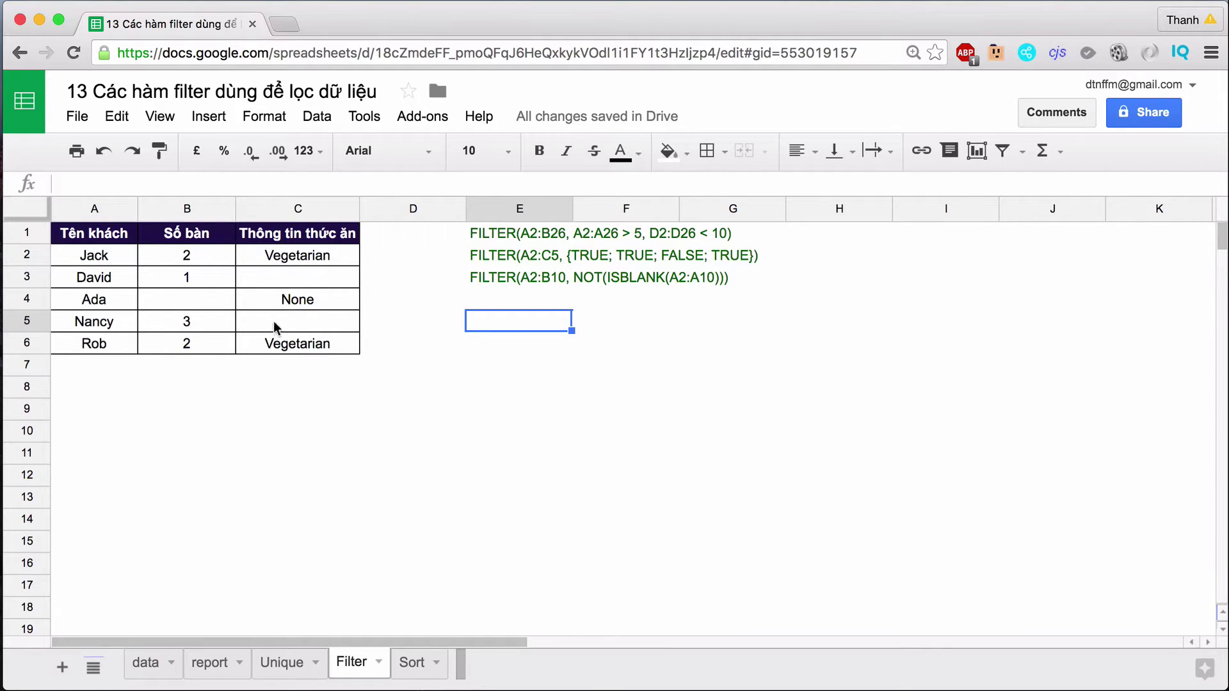
left_click(93, 257)
left_click_drag(93, 257, 275, 263)
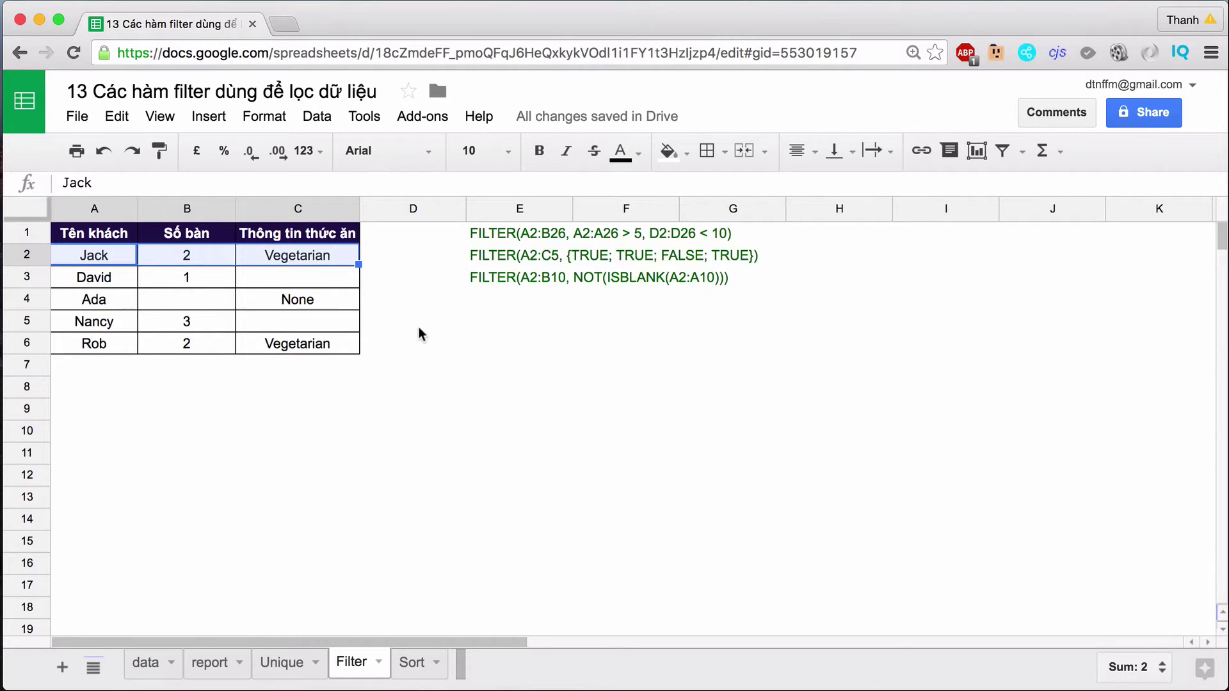
left_click(491, 346)
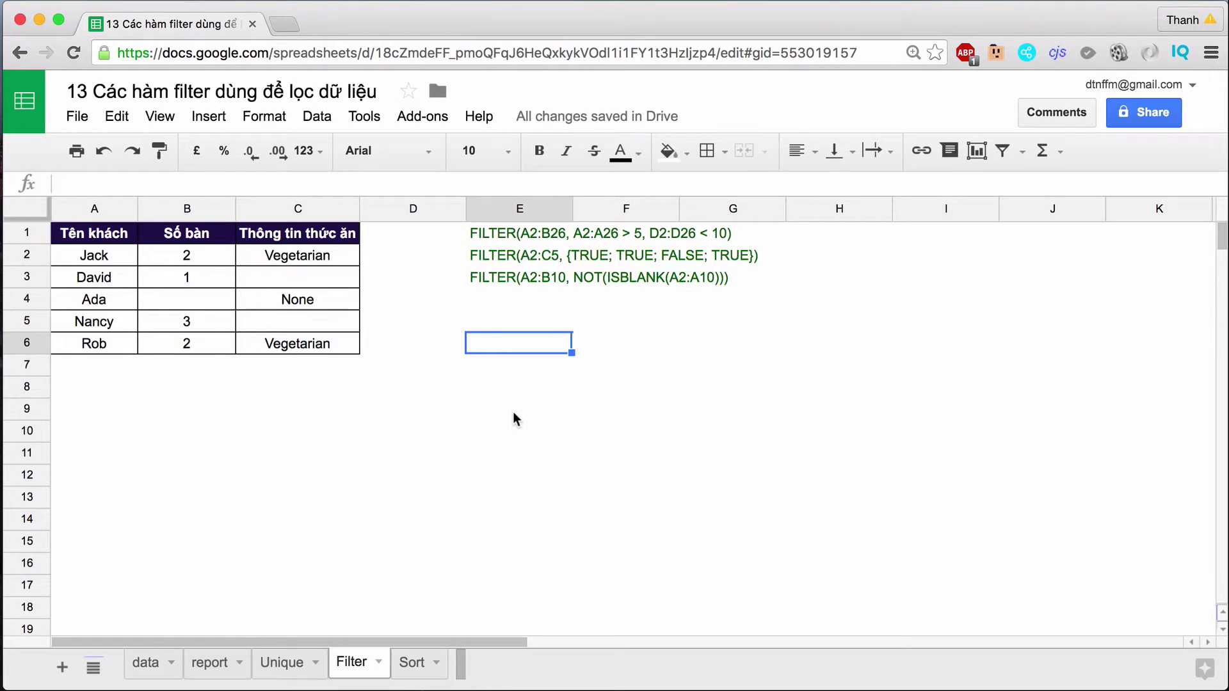
Enter =FILTER(A1:C6,C1:C6="Vegetarian") in E6 to list Jack and Rob.
type("=")
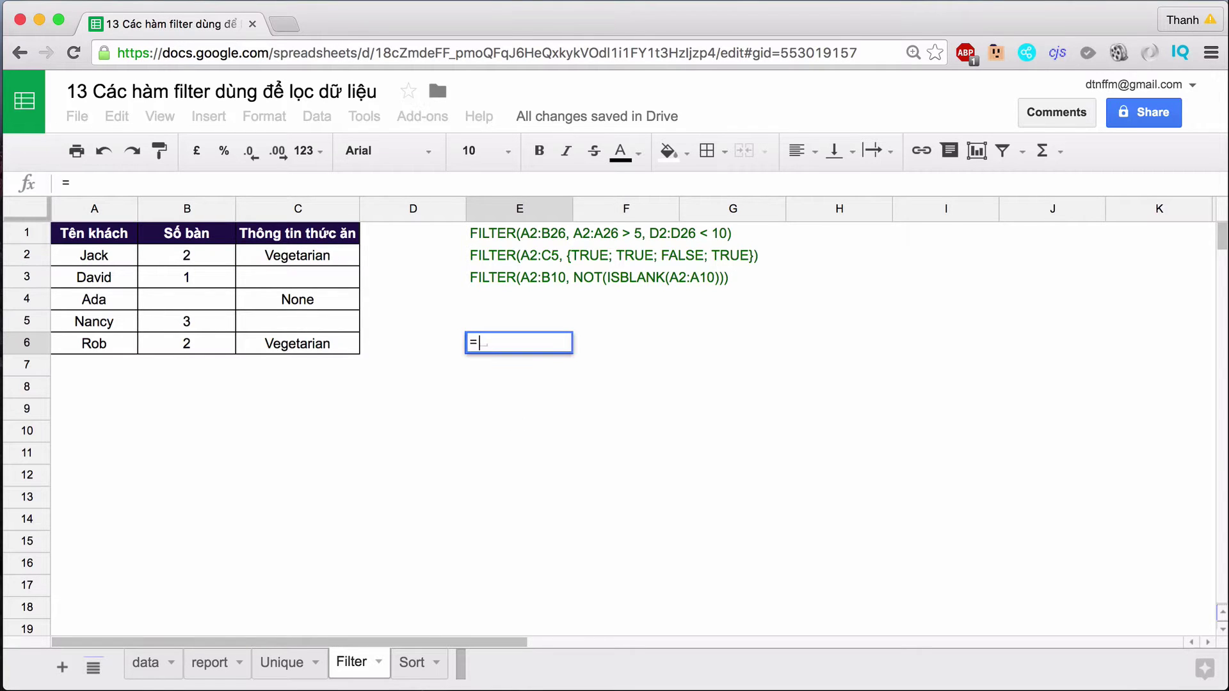
type("fil")
key("Tab")
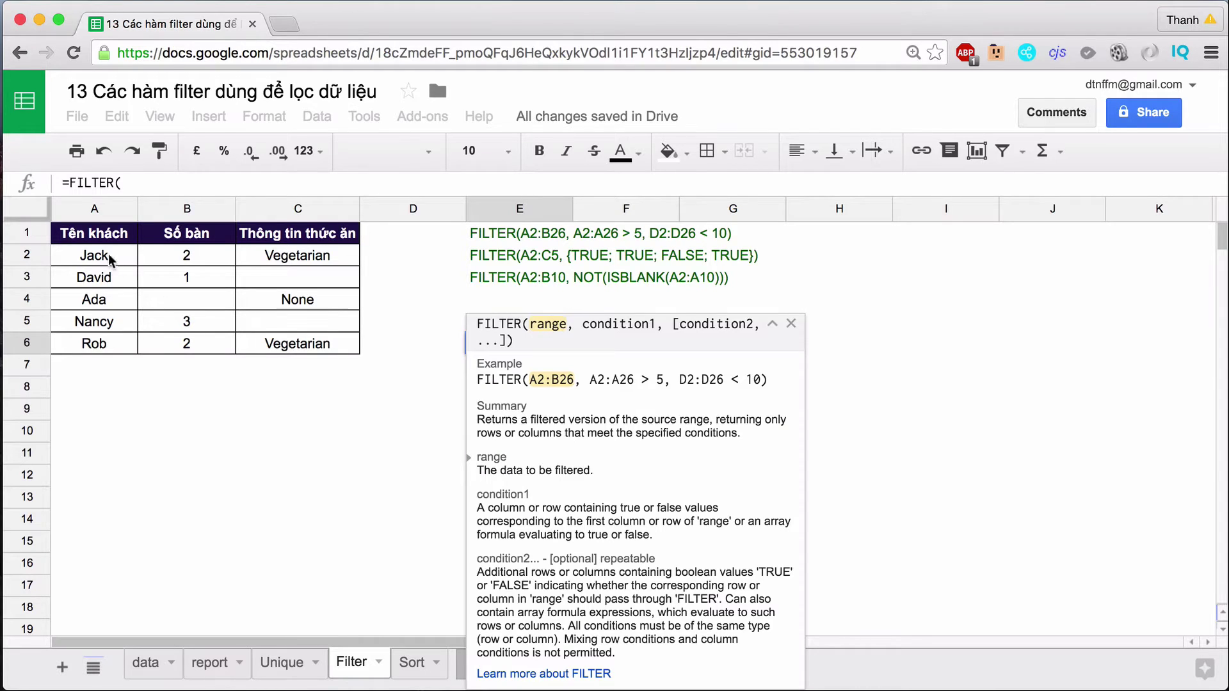
left_click_drag(95, 237, 282, 346)
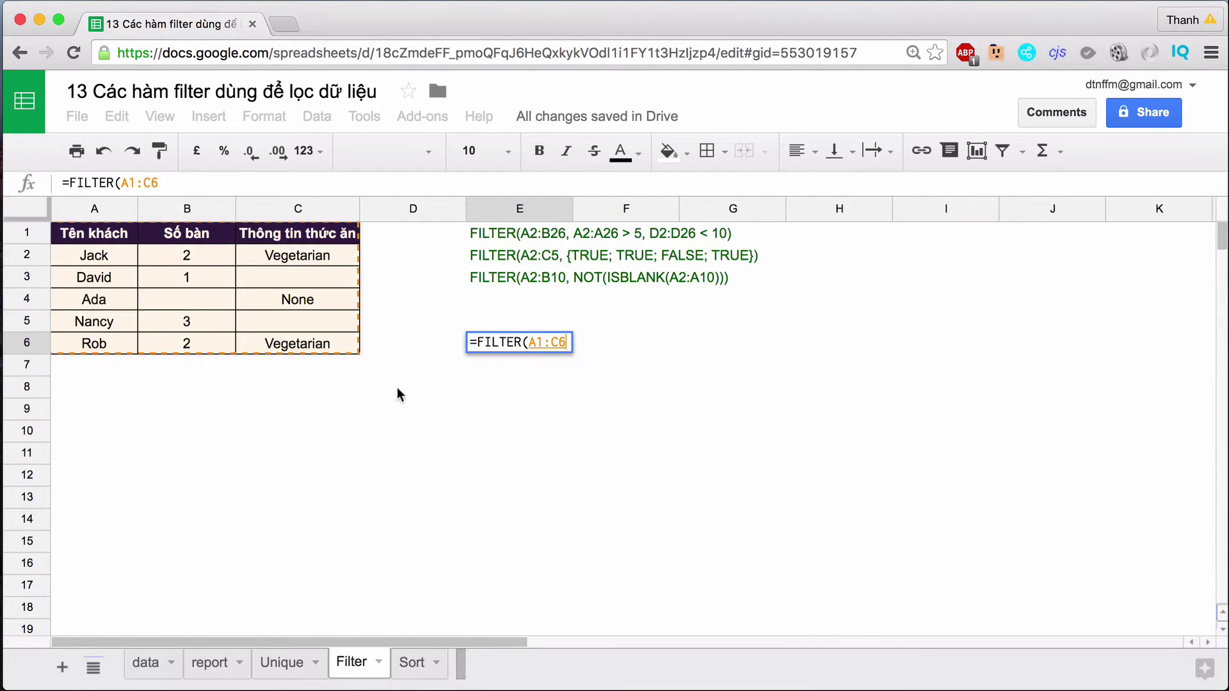
type(",")
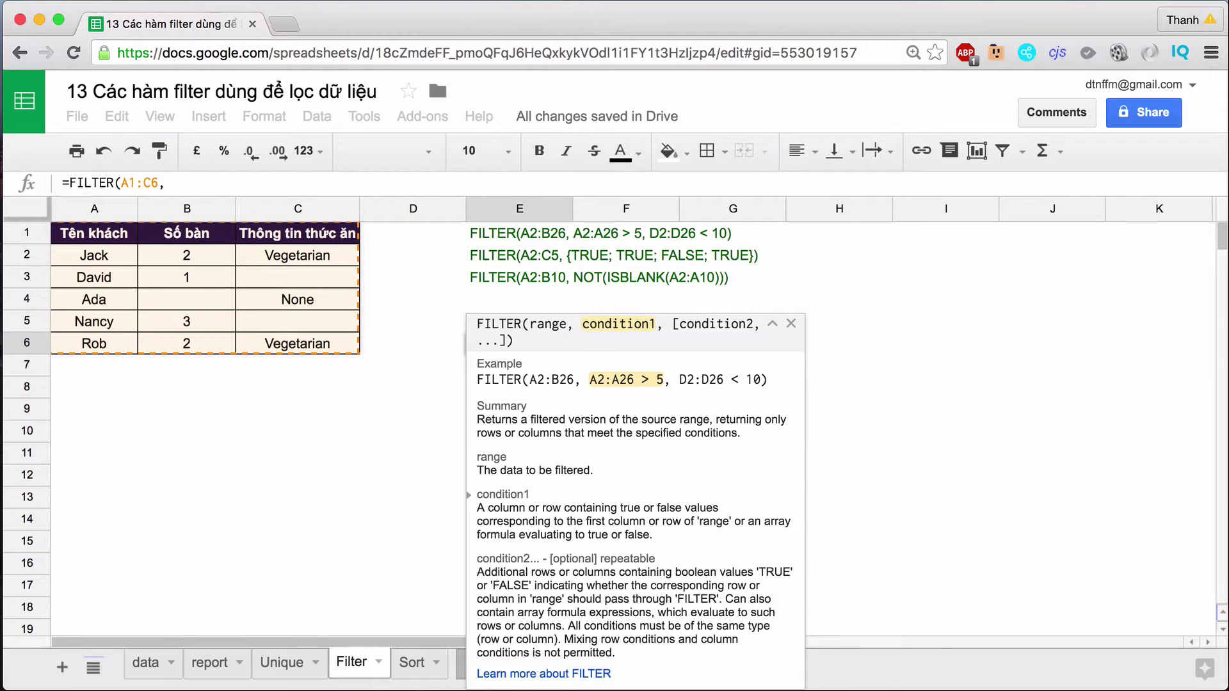
type("C1:")
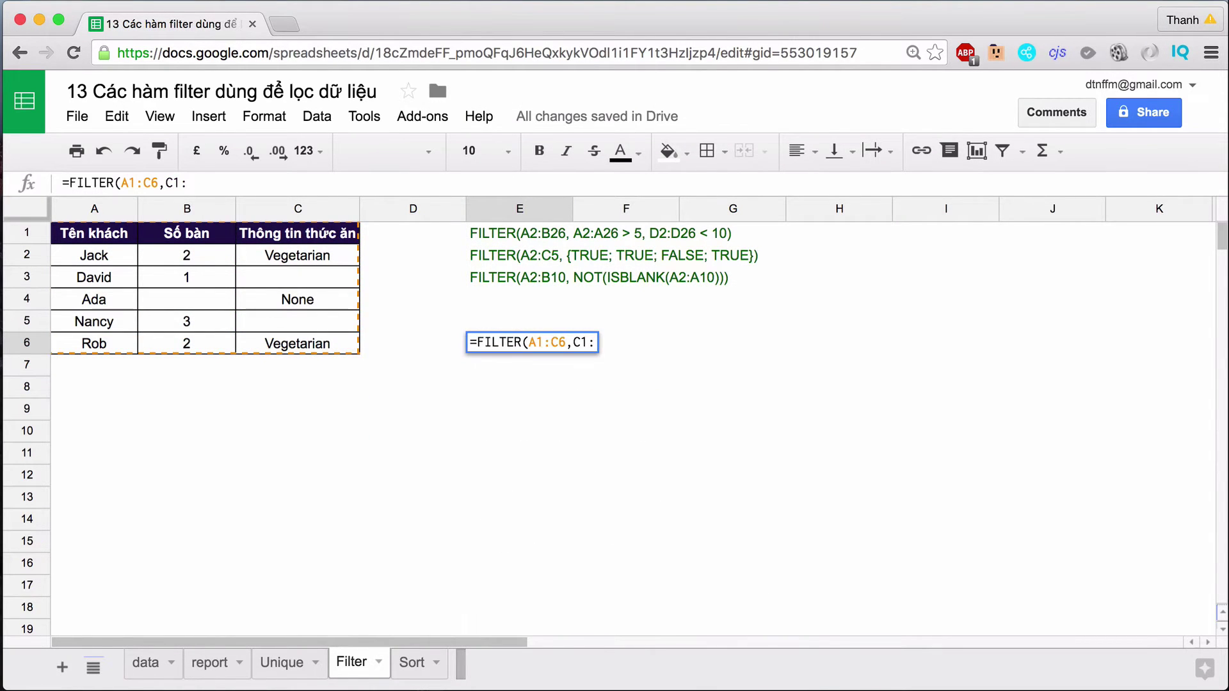
type("C6=")
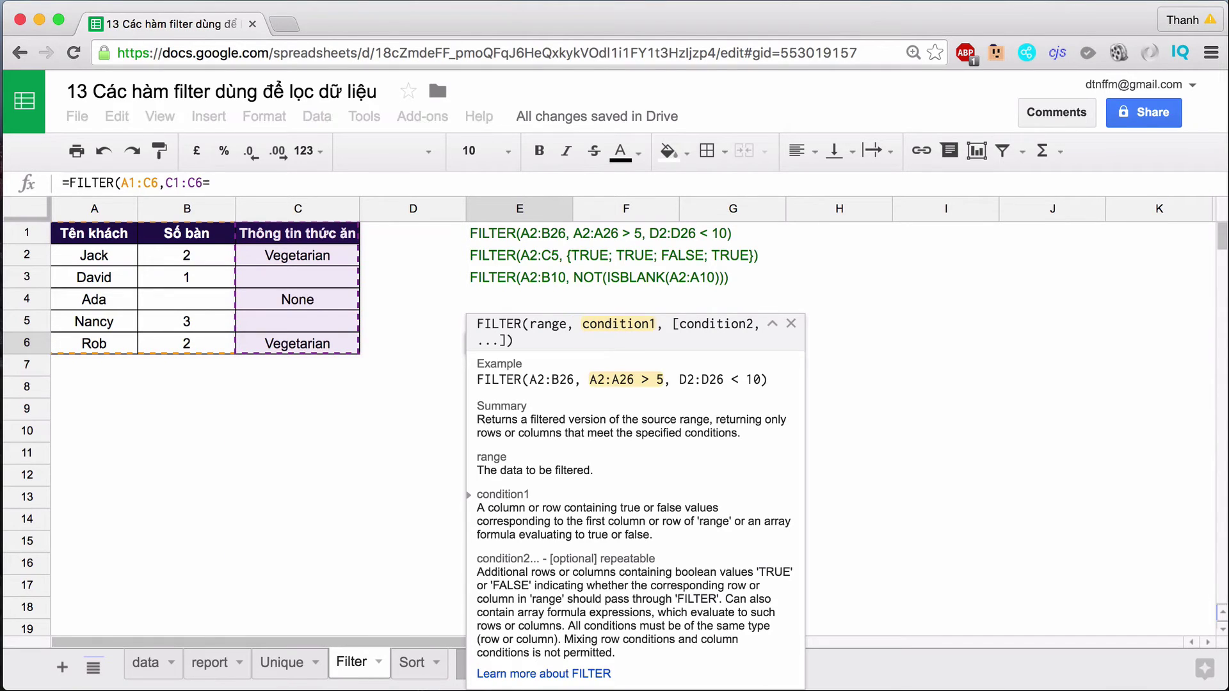
type("\"")
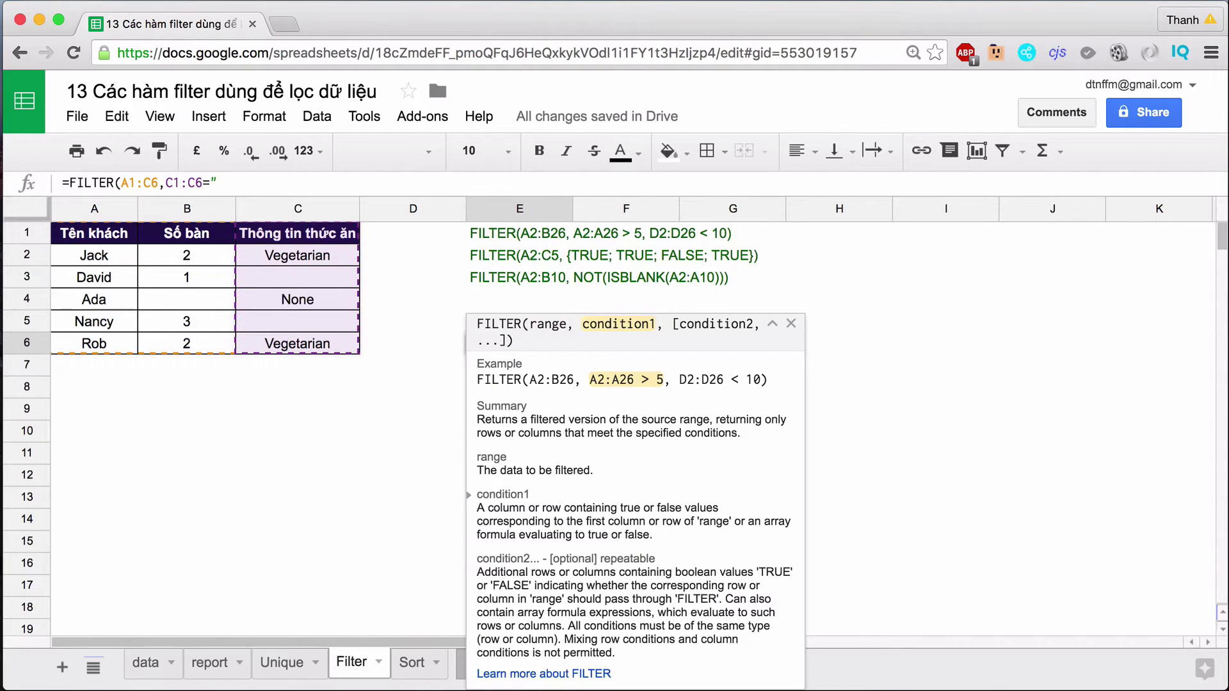
type("Vegetarian\"")
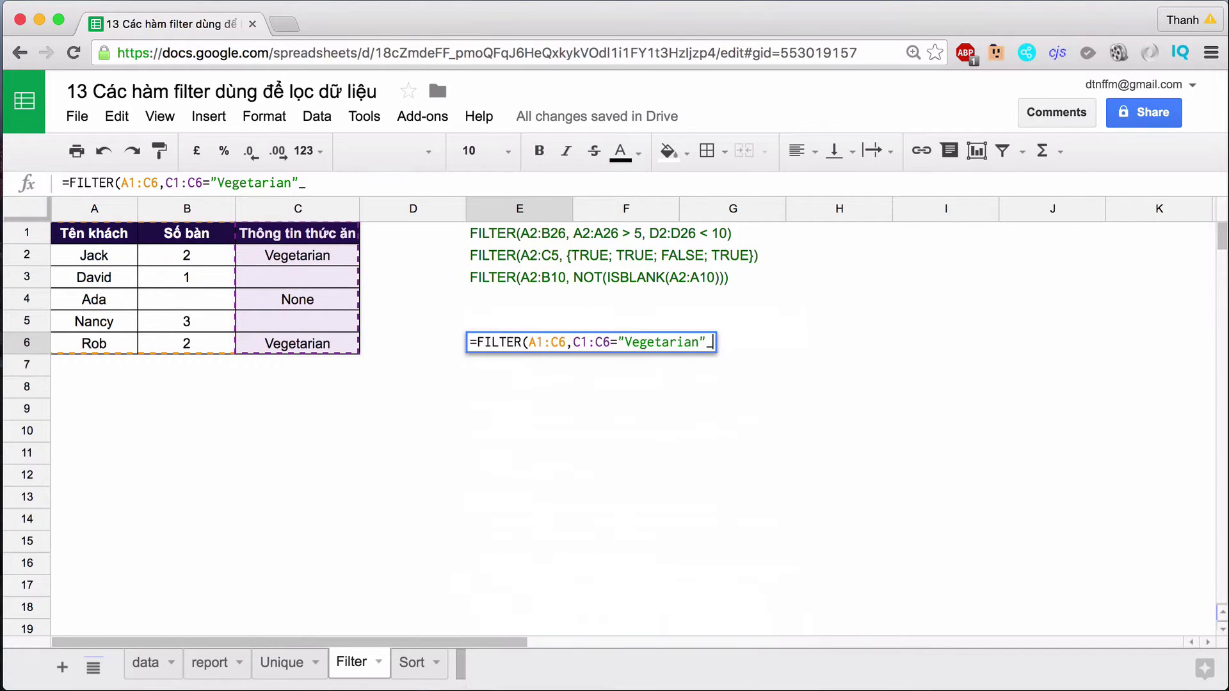
type(")")
key("Return")
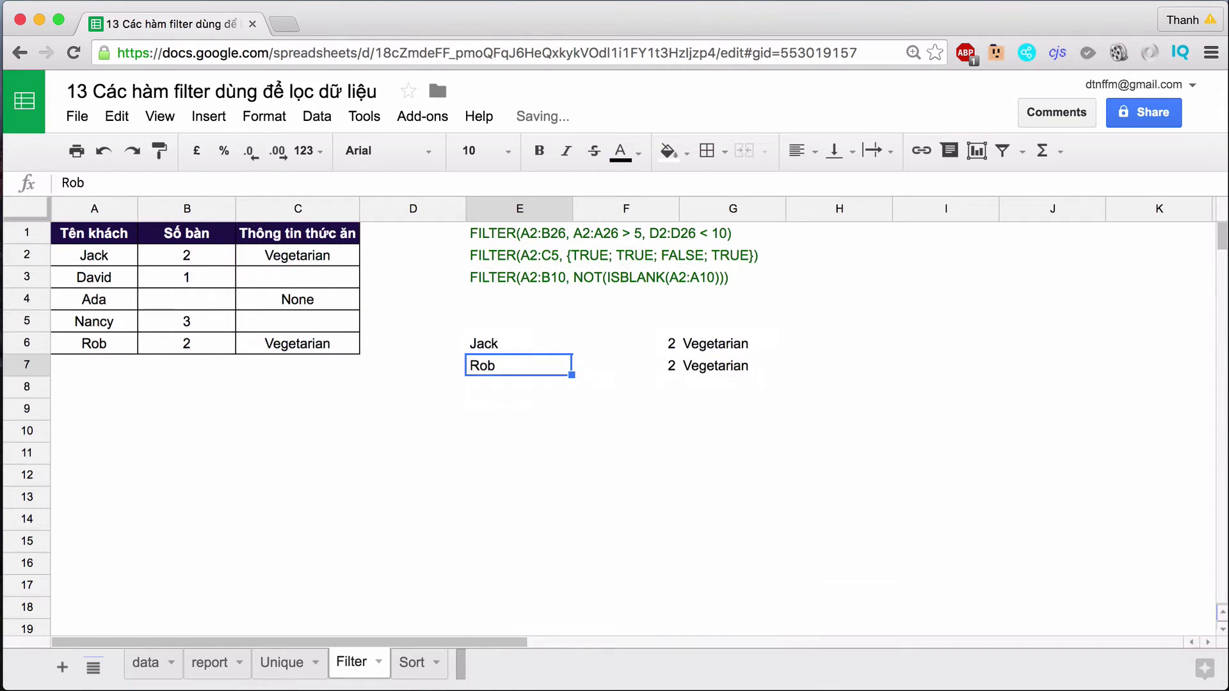
Compare the Vegetarian filter result with the matching Jack and Rob rows in the source table.
left_click(491, 348)
mouse_move(103, 262)
left_mouse_down()
mouse_move(295, 256)
mouse_move(105, 262)
left_mouse_up()
left_click_drag(96, 346, 278, 340)
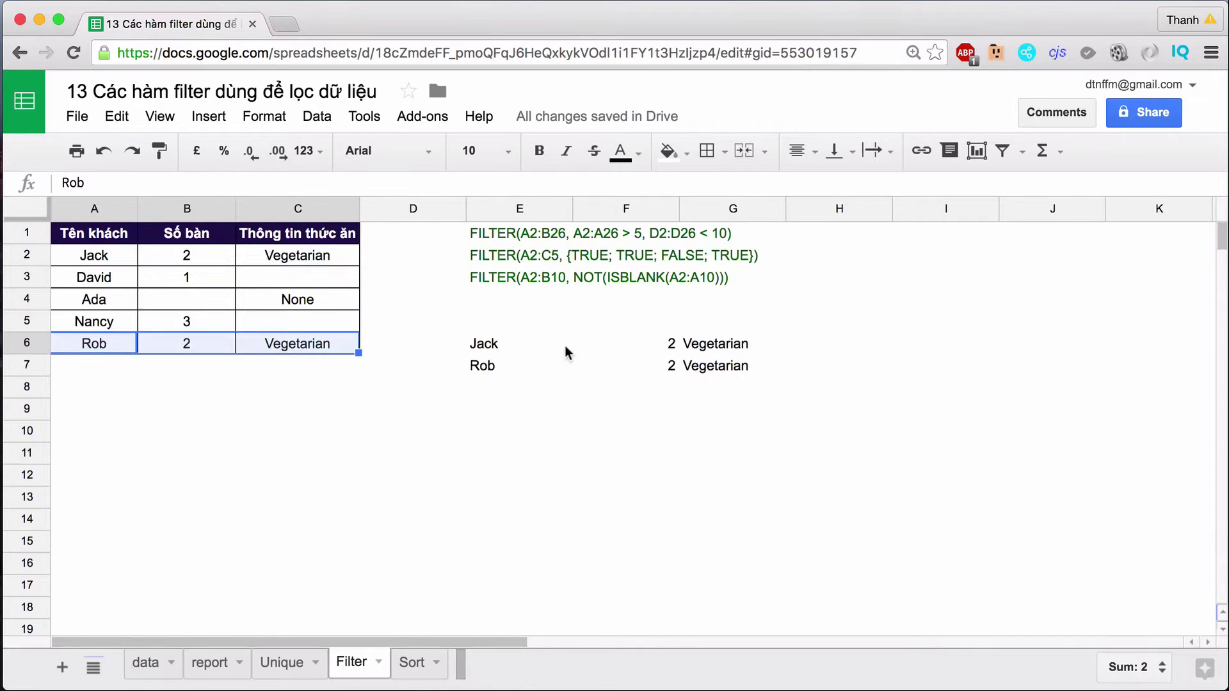
left_click(711, 346)
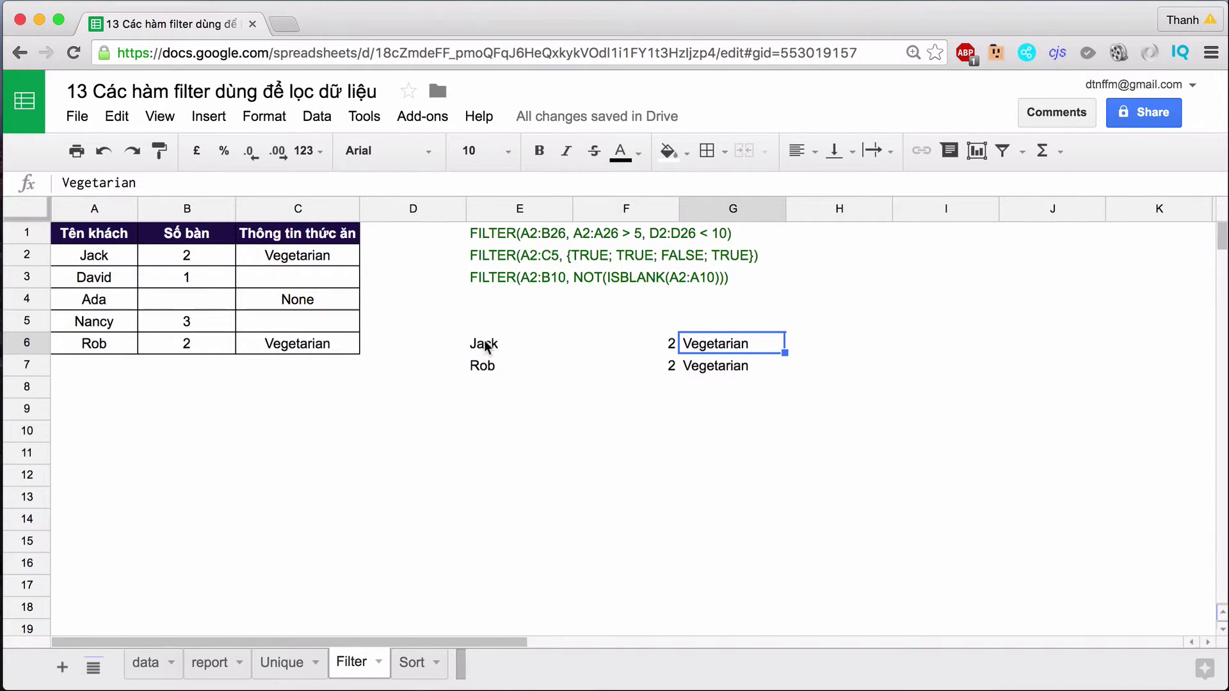
left_click_drag(479, 346, 731, 366)
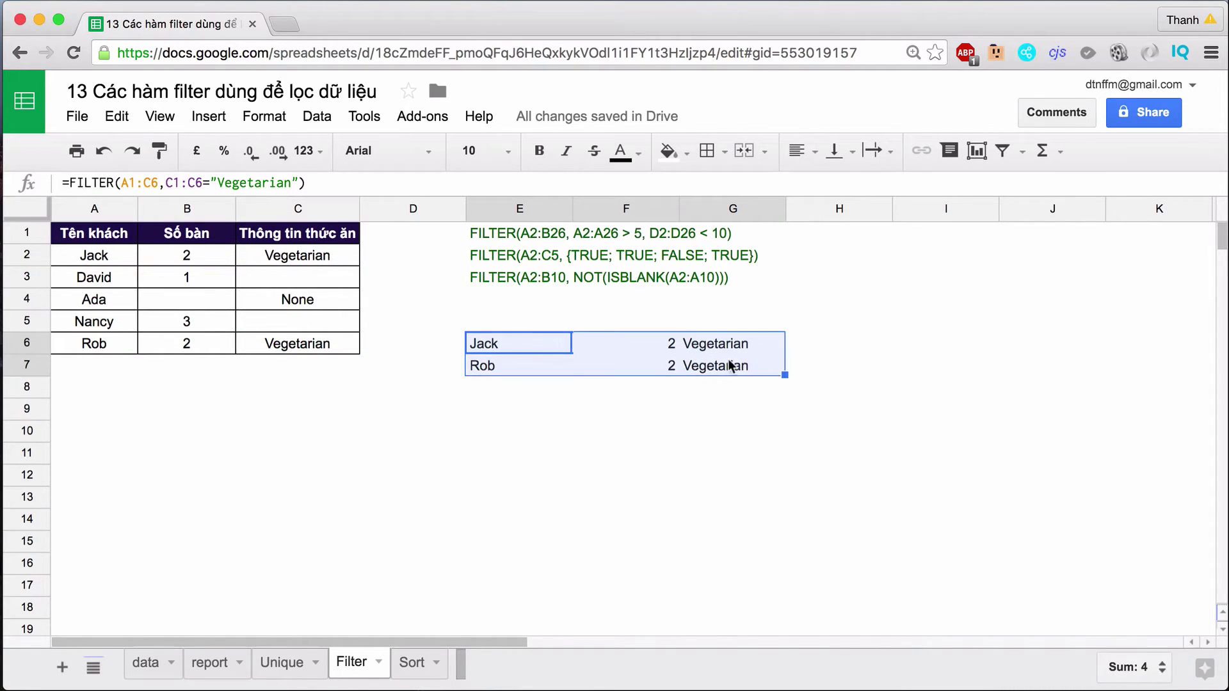
left_click(486, 320)
Copy the header row A1:C1 into E5 above the filtered results.
left_click(99, 237)
left_click_drag(99, 237, 274, 237)
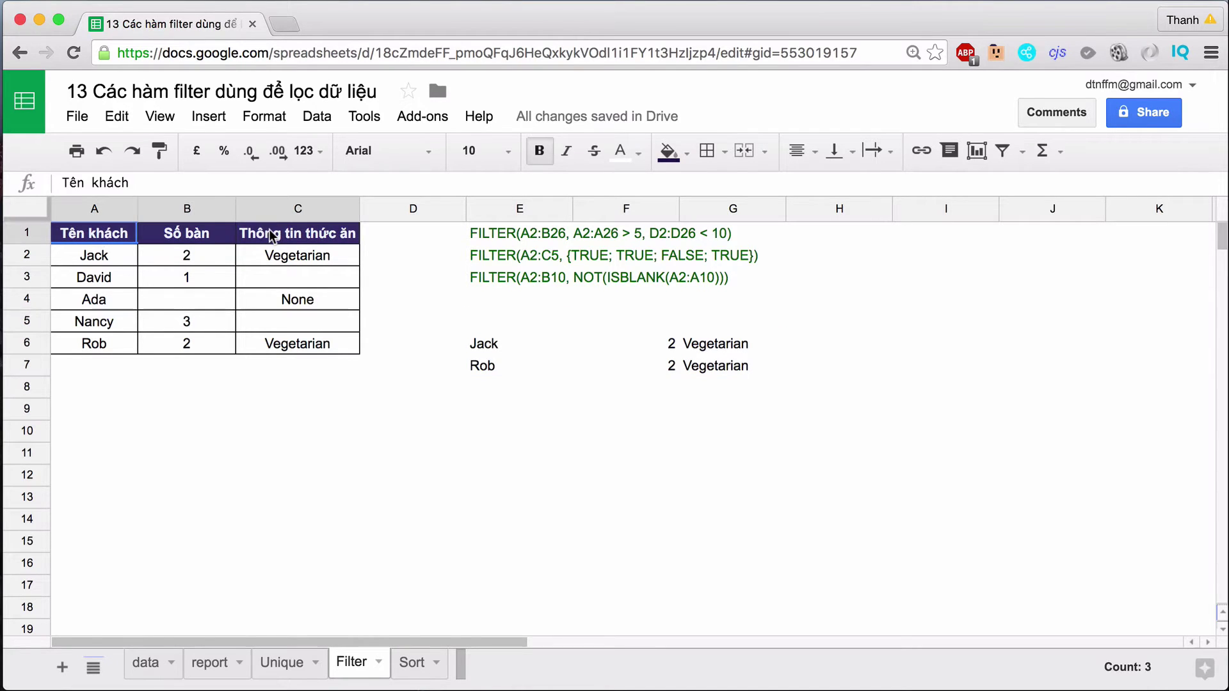
key("ctrl+c")
left_click(488, 323)
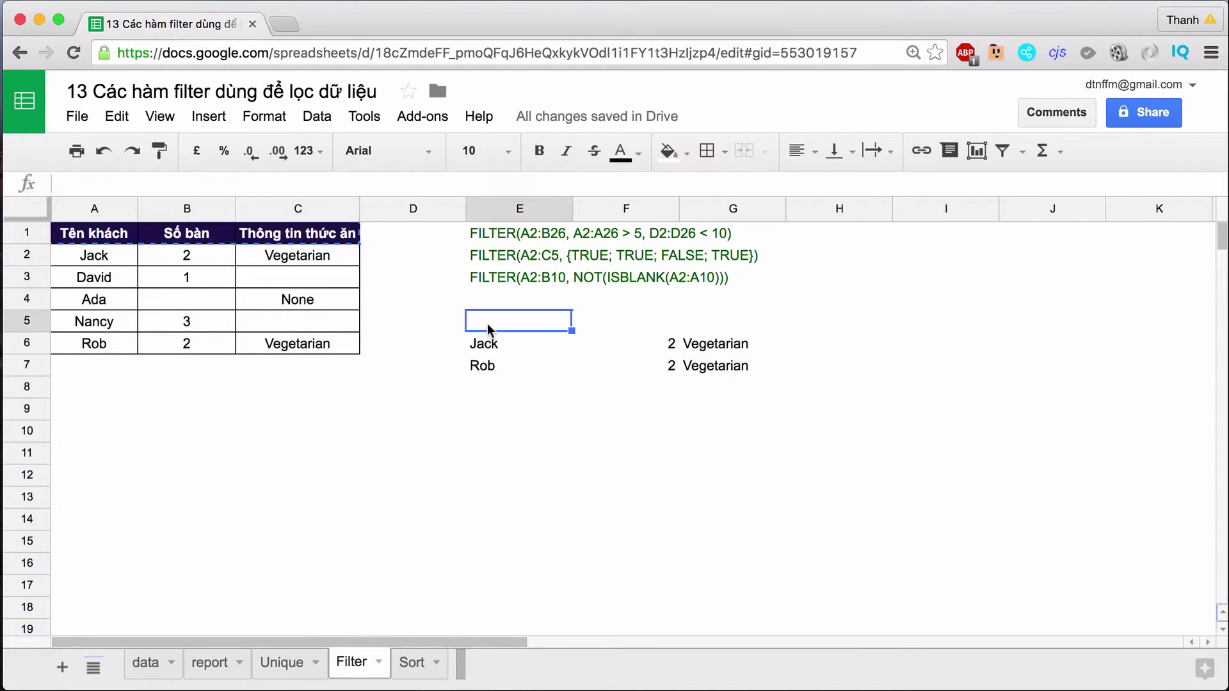
key("ctrl+v")
left_click(571, 417)
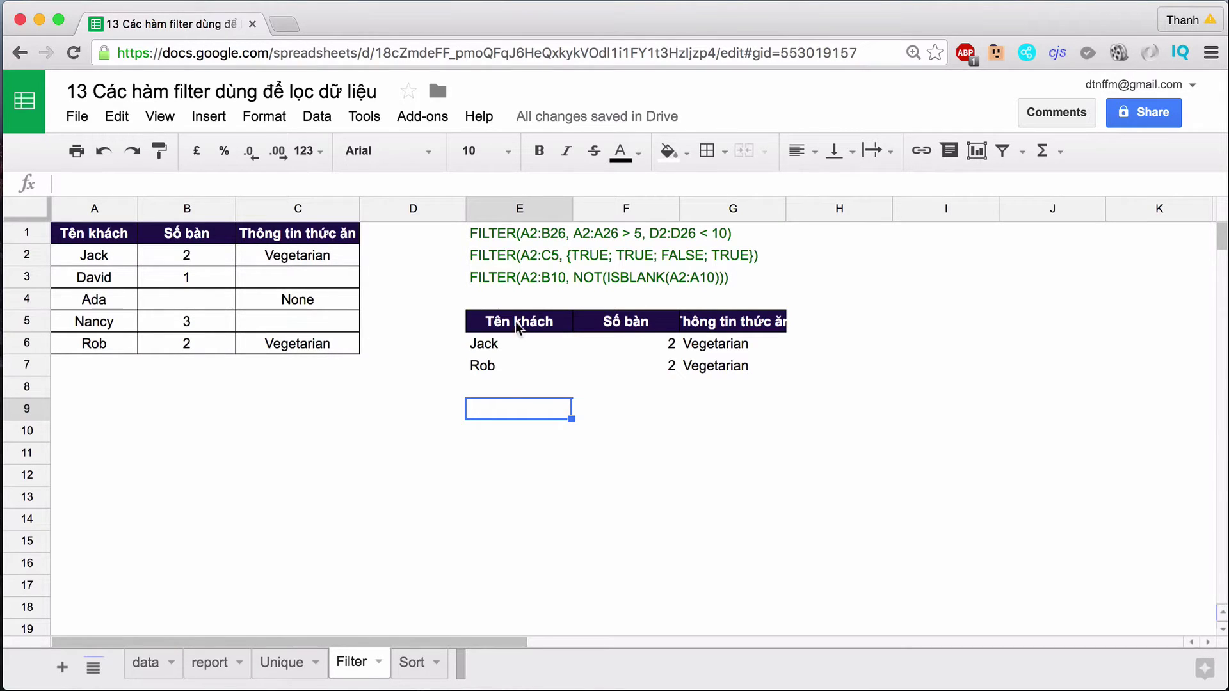
Paste a second copy of the header row into E9:G9.
left_click_drag(516, 321, 741, 321)
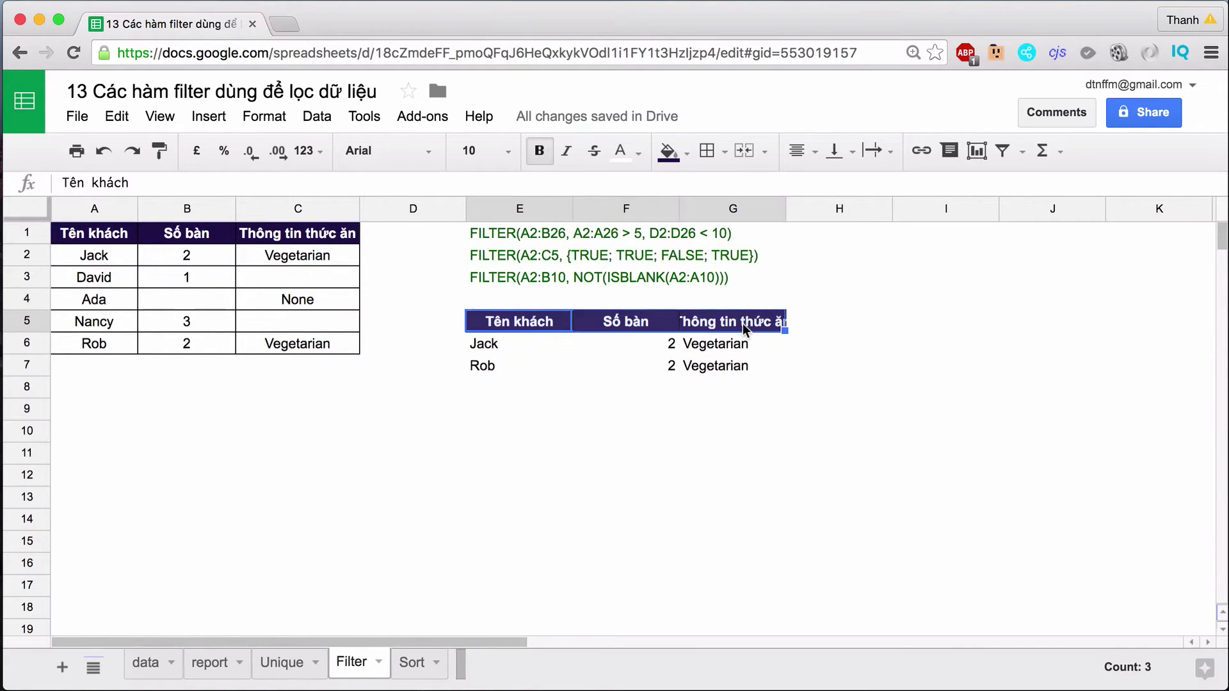
left_click(493, 385)
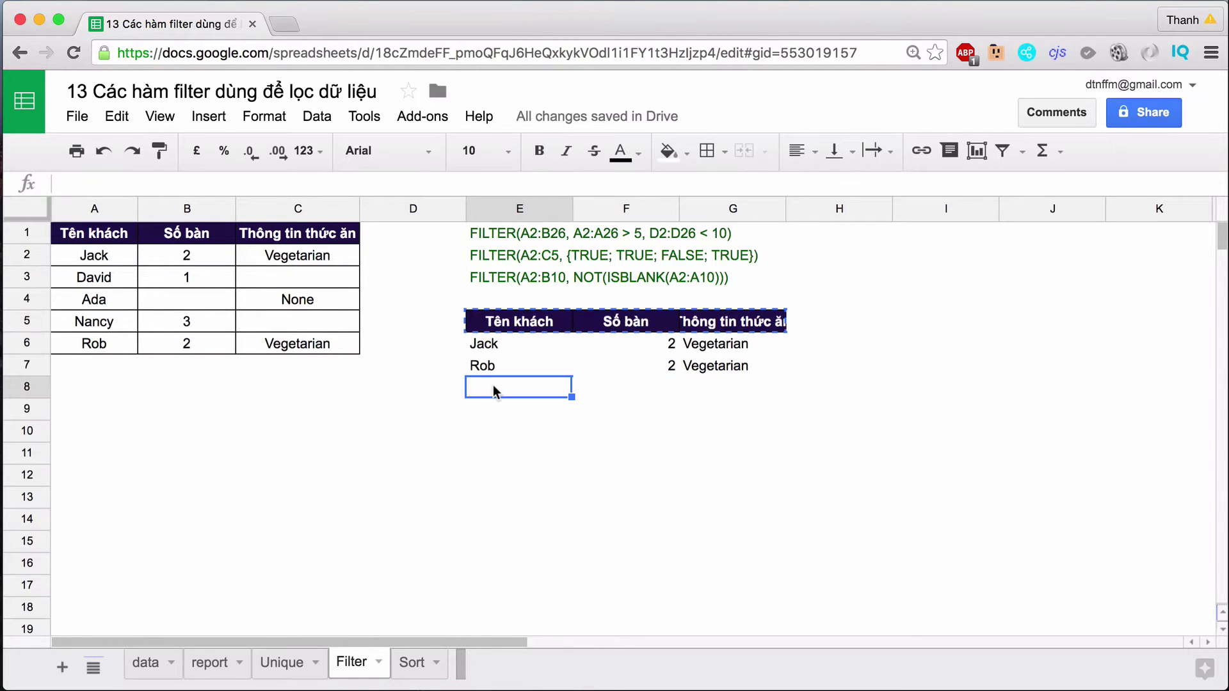
left_click(496, 404)
key("ctrl+v")
left_click(505, 430)
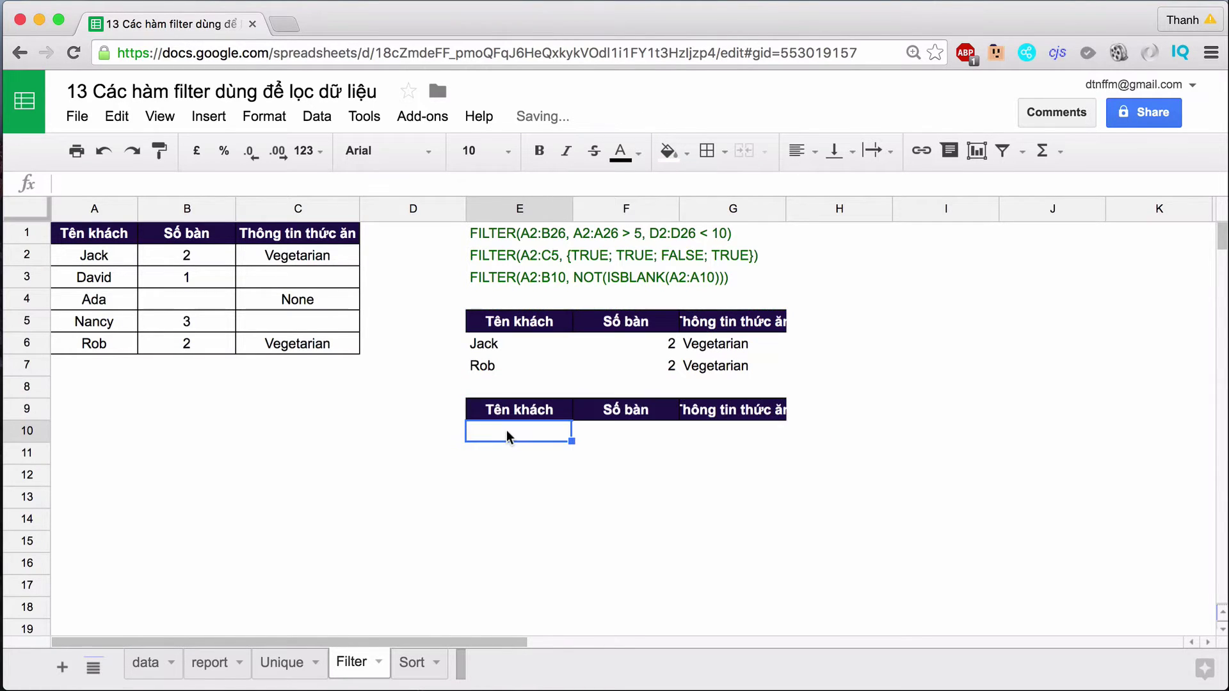
Enter =filter(A1:C6,isblank(C1:C6)) in E10 to list David and Nancy.
type("=")
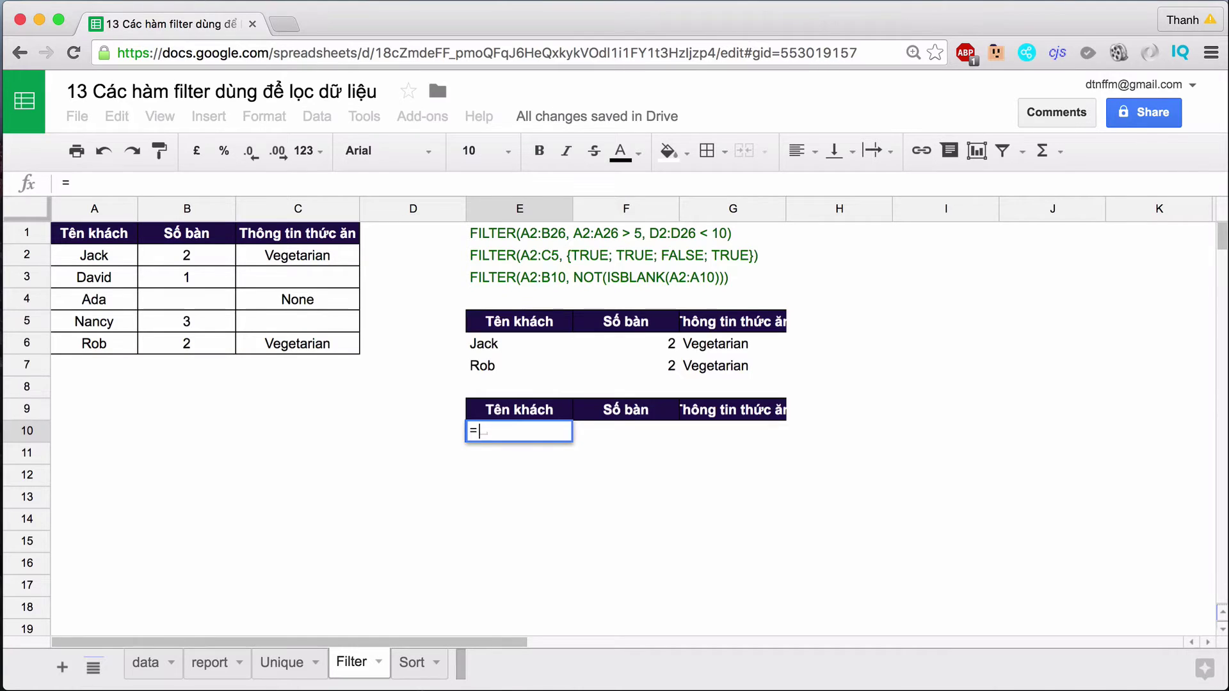
type("filter(")
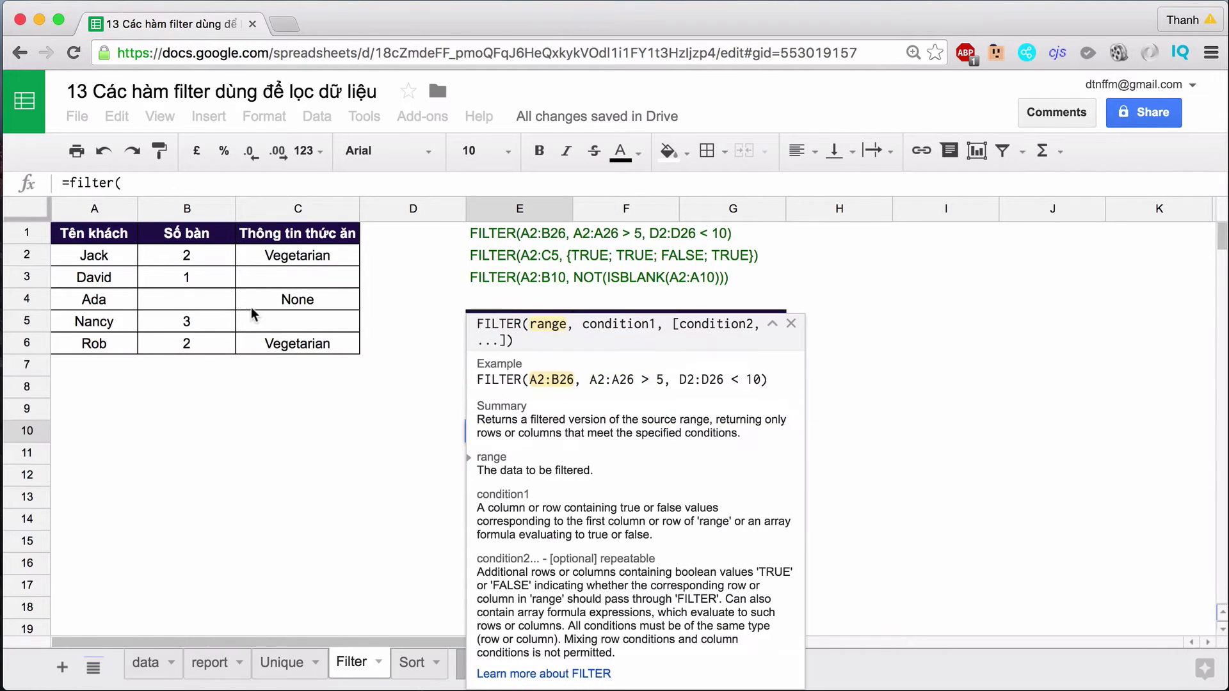
left_click(82, 234)
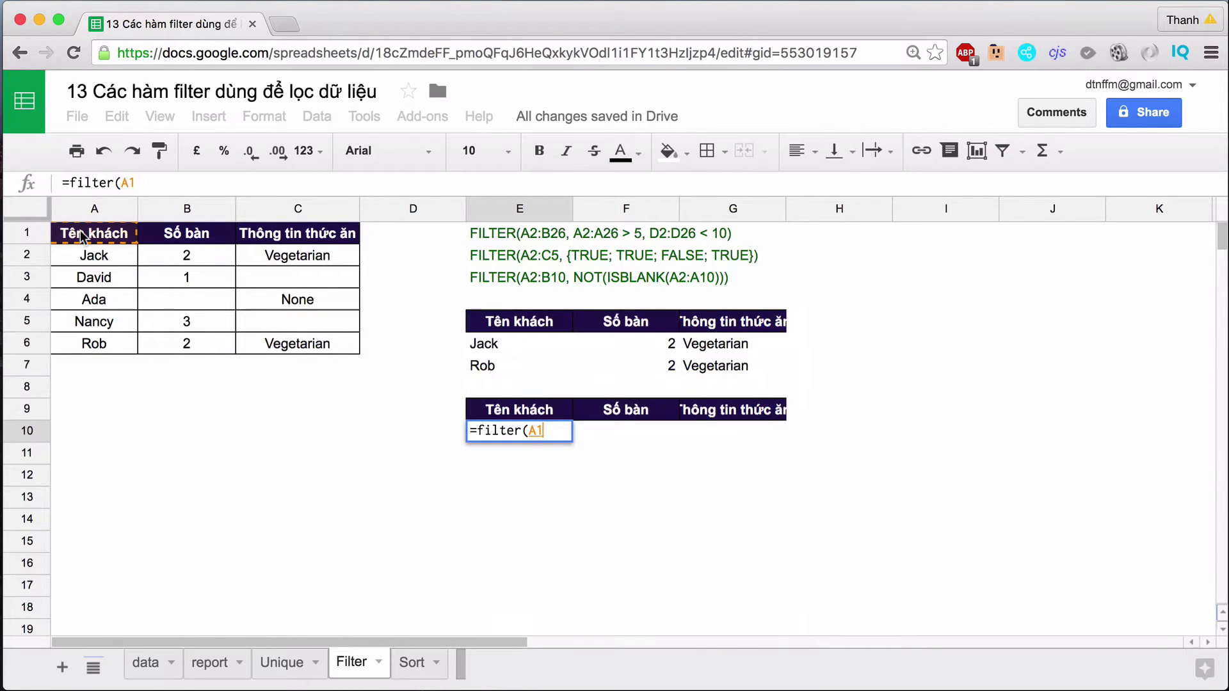
left_click_drag(82, 235, 282, 346)
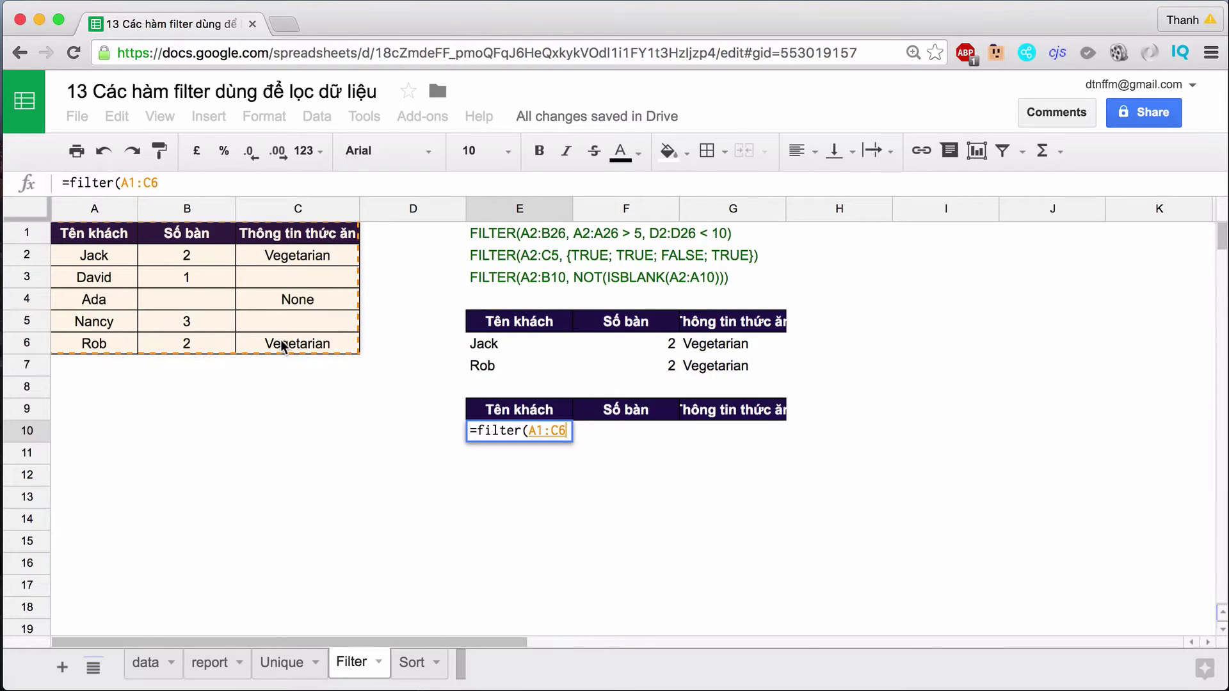
type(",")
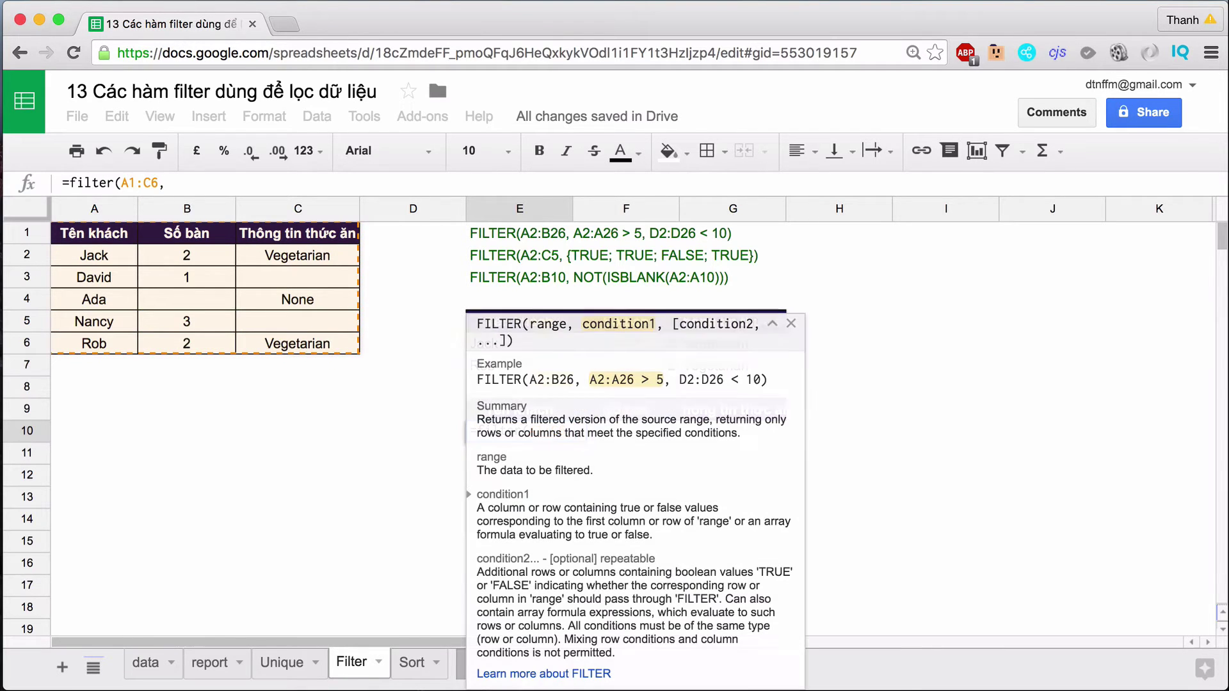
left_click(773, 323)
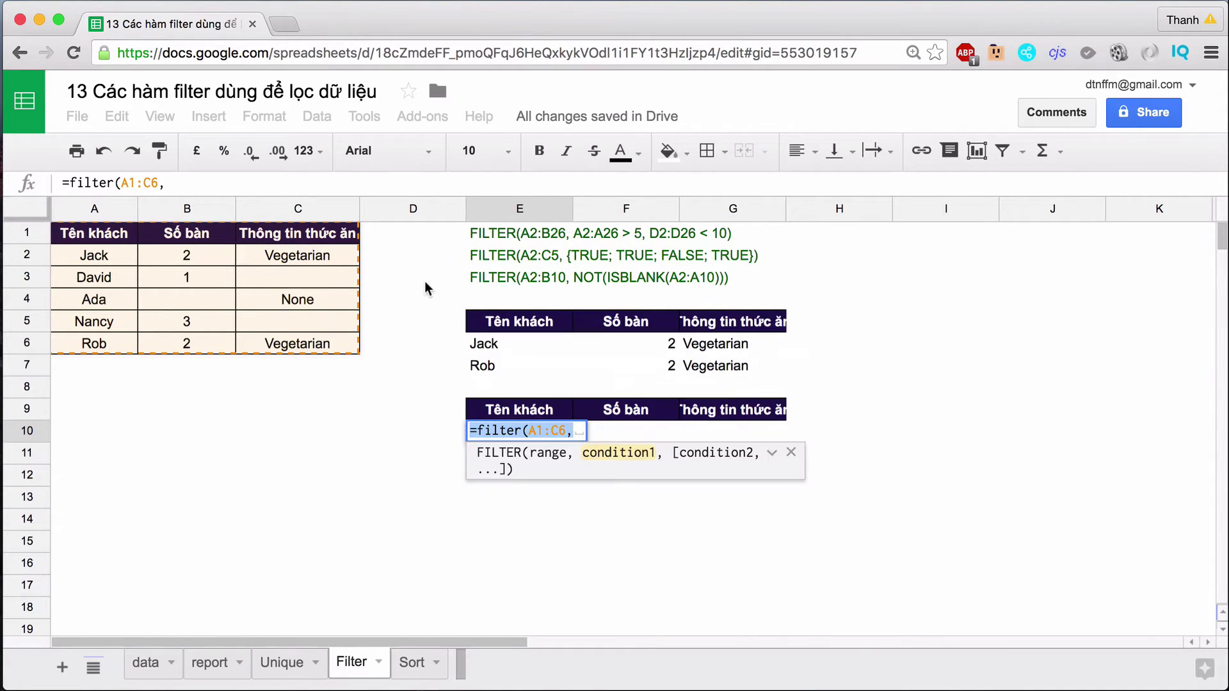
left_click(216, 184)
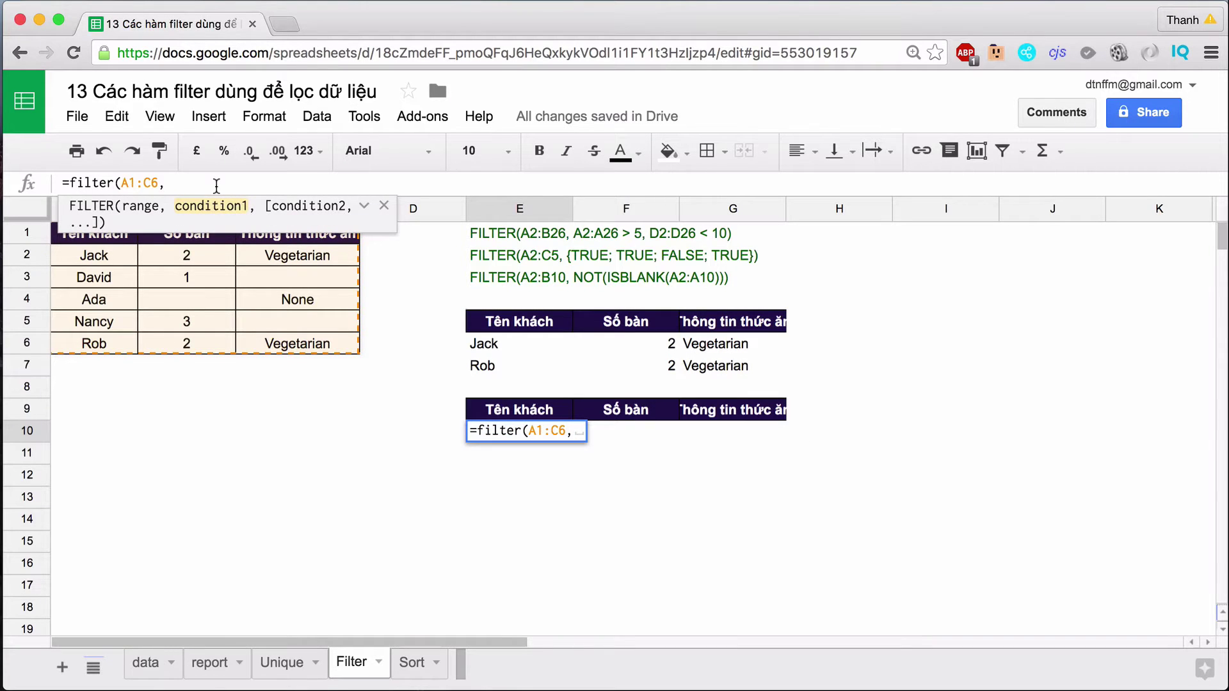
type("is")
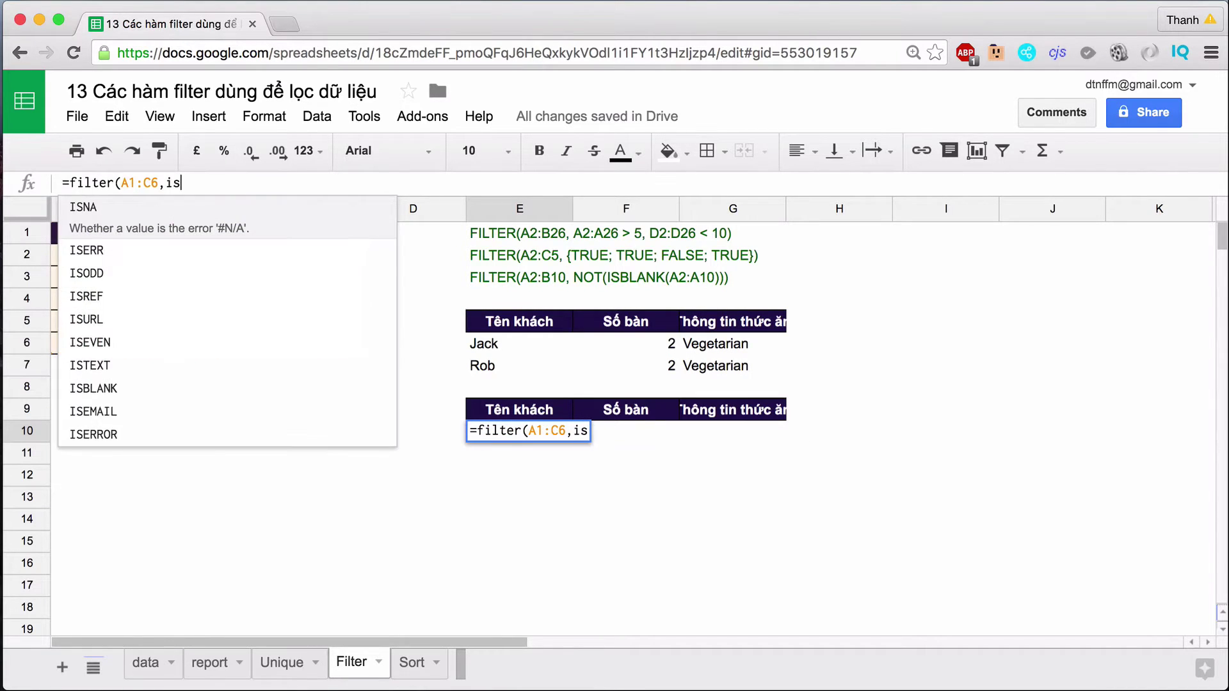
type("blank")
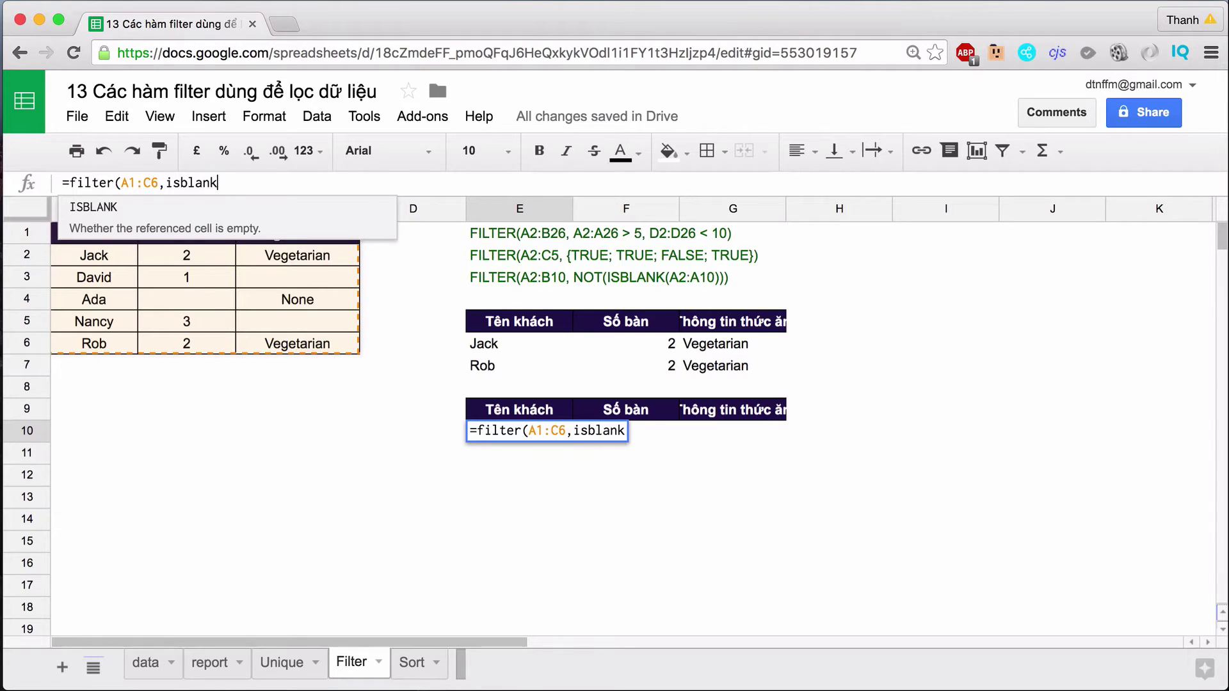
type("(")
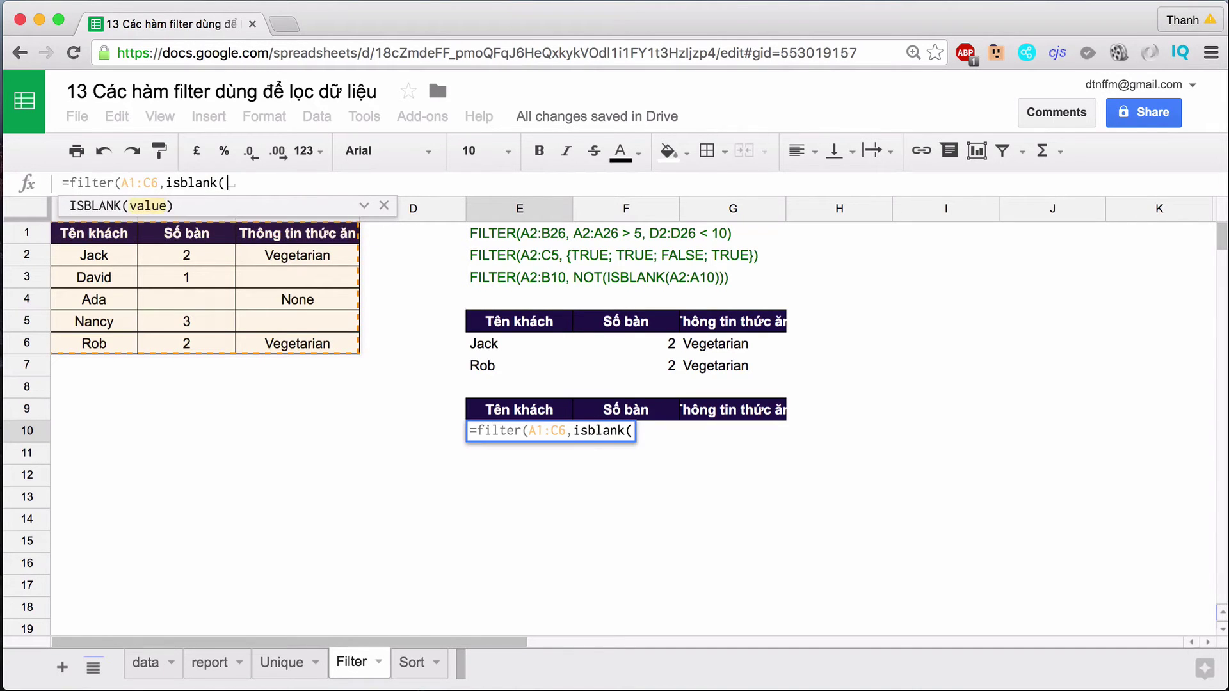
type("C1")
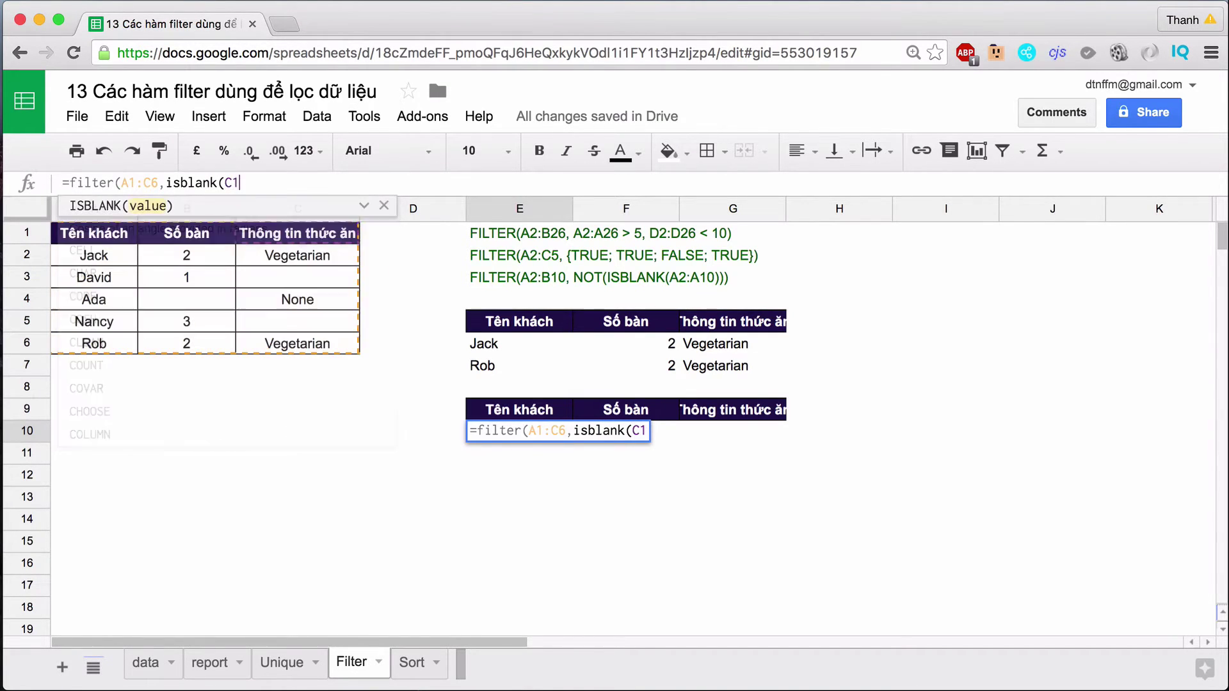
type(":C6))")
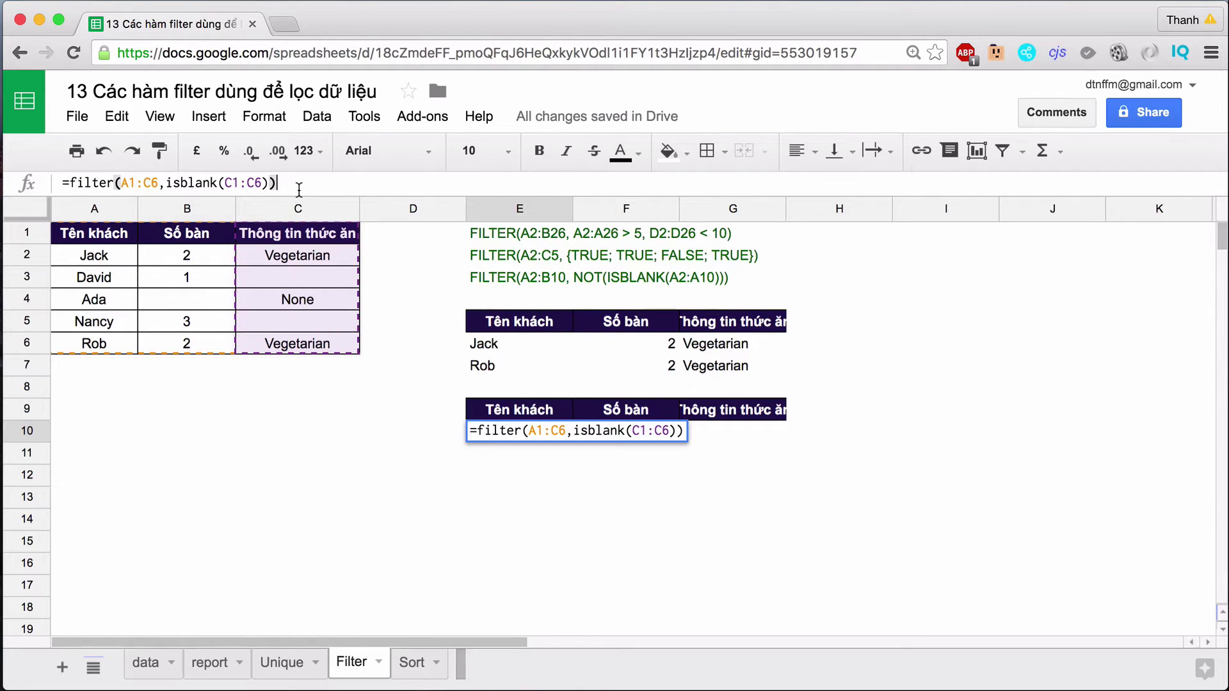
key("Return")
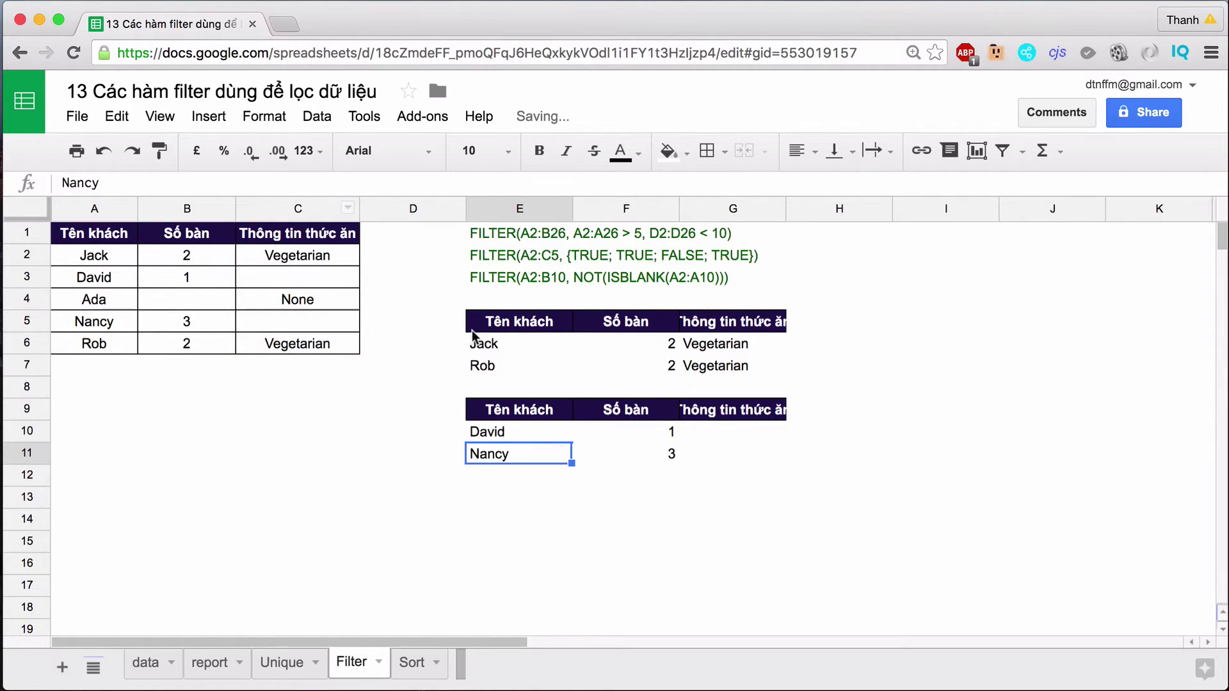
left_click(499, 432)
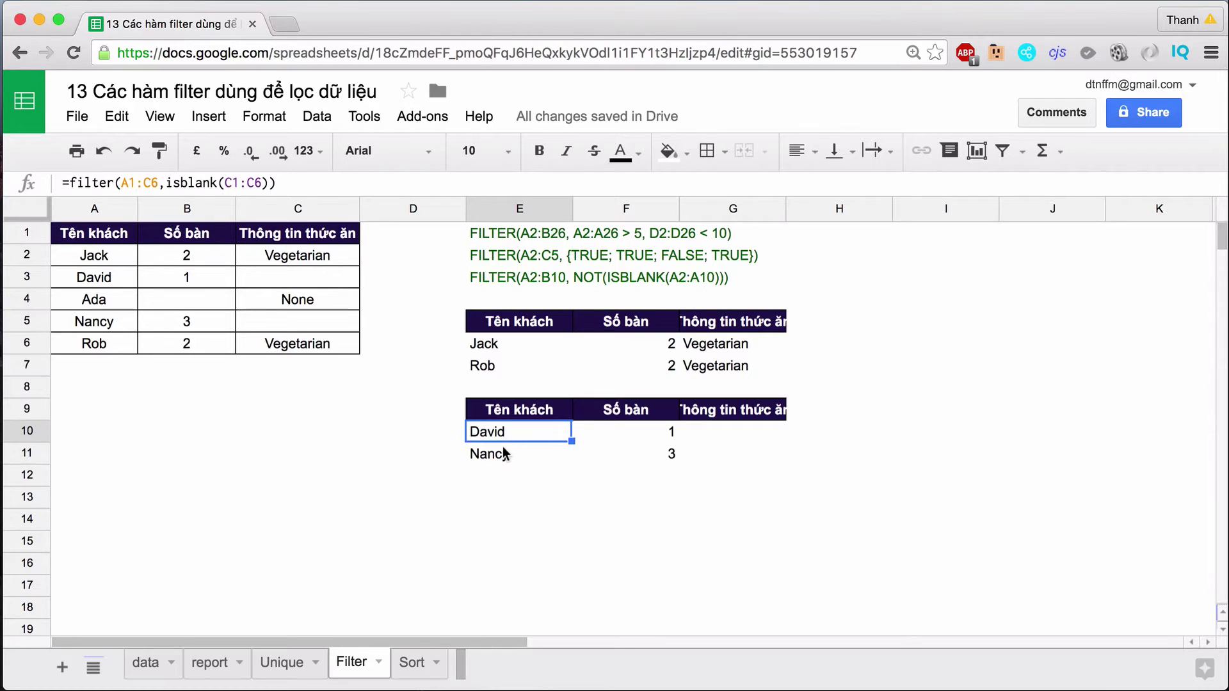
left_click(499, 454)
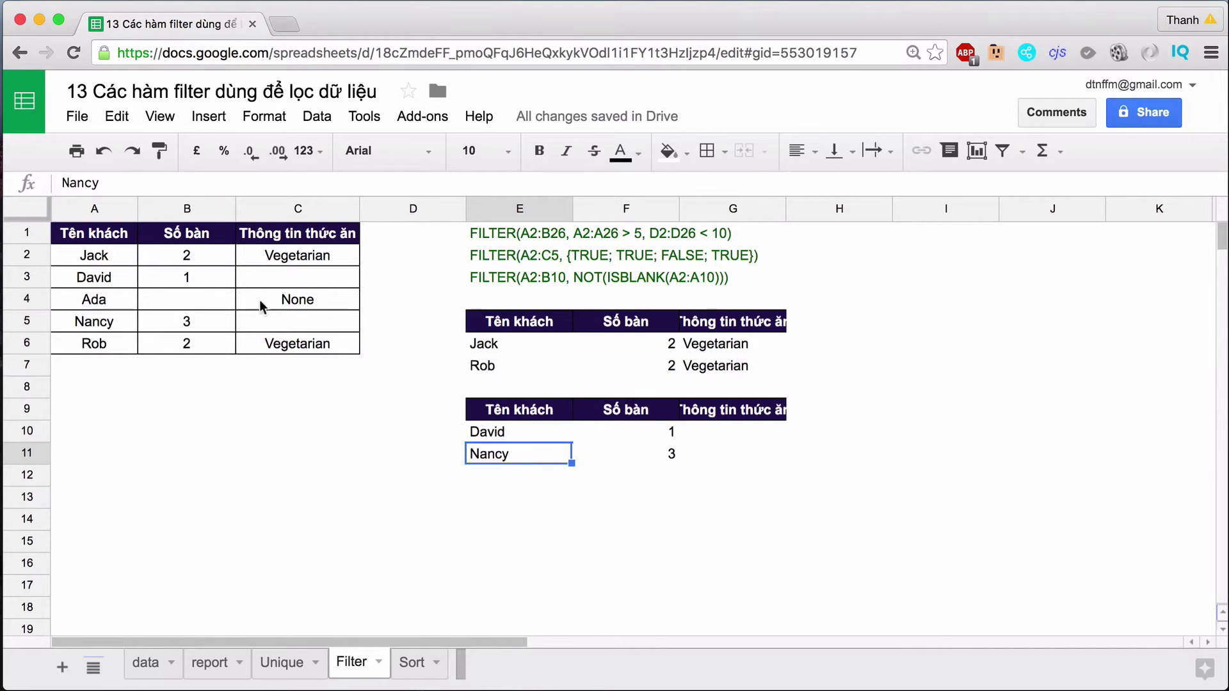
left_click_drag(285, 285, 112, 283)
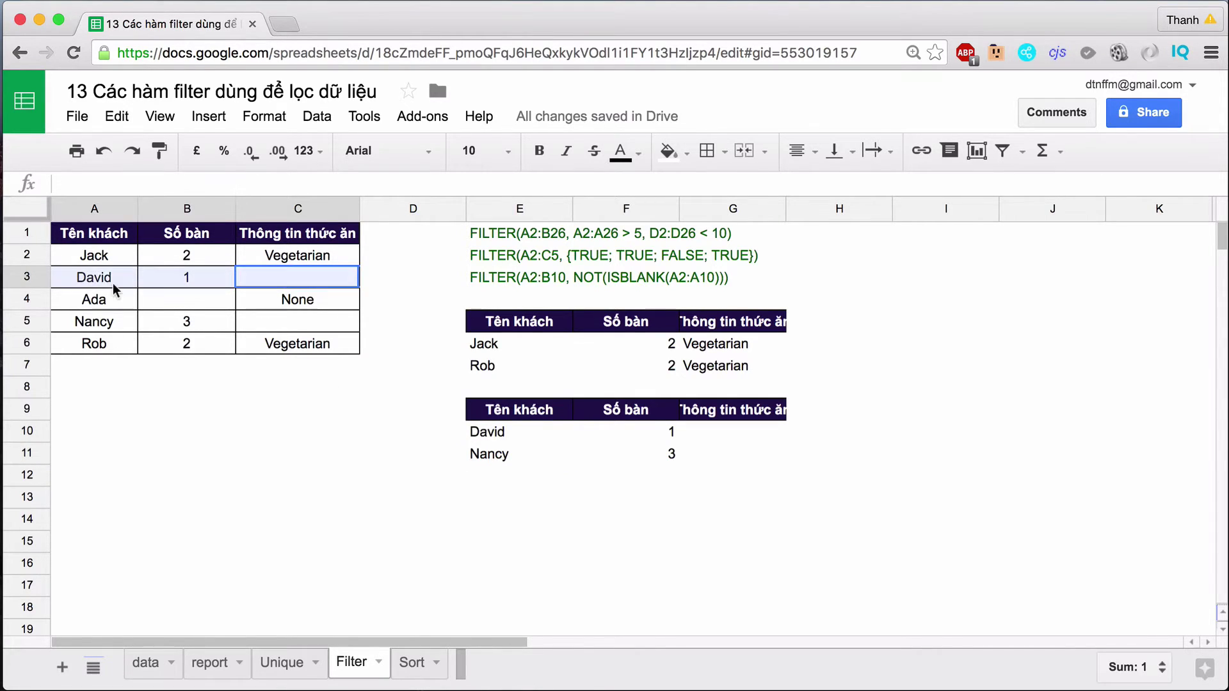
left_click(255, 321)
left_click_drag(255, 321, 131, 320)
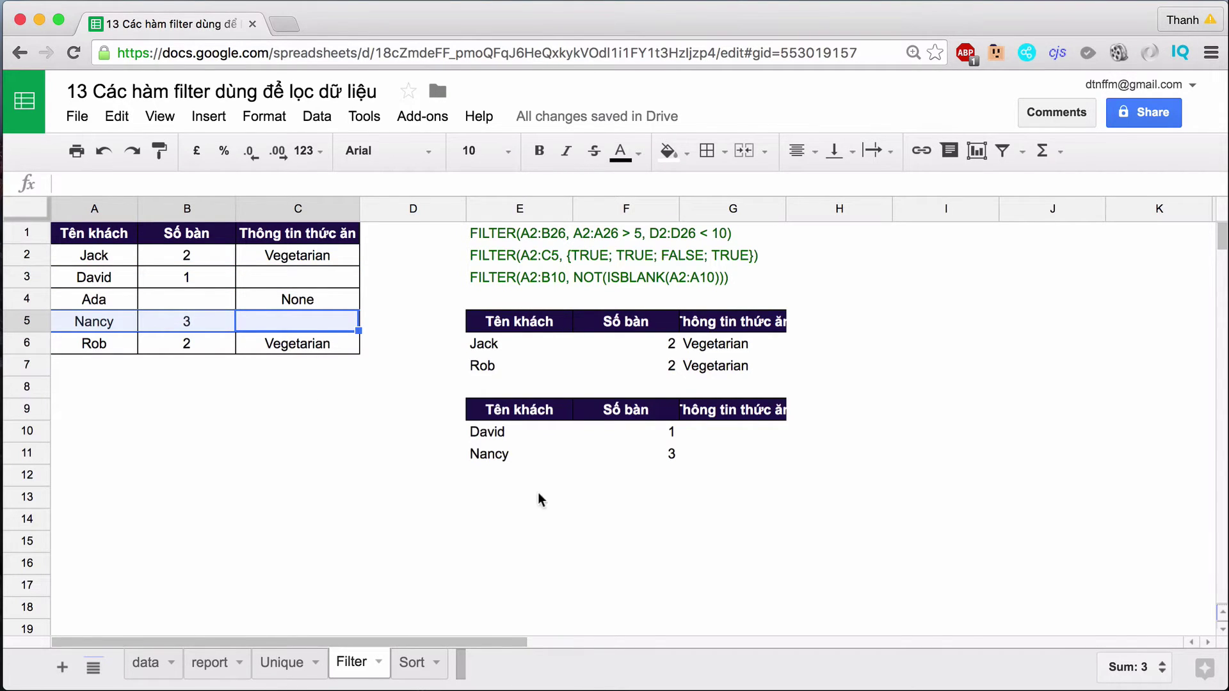
left_click(591, 494)
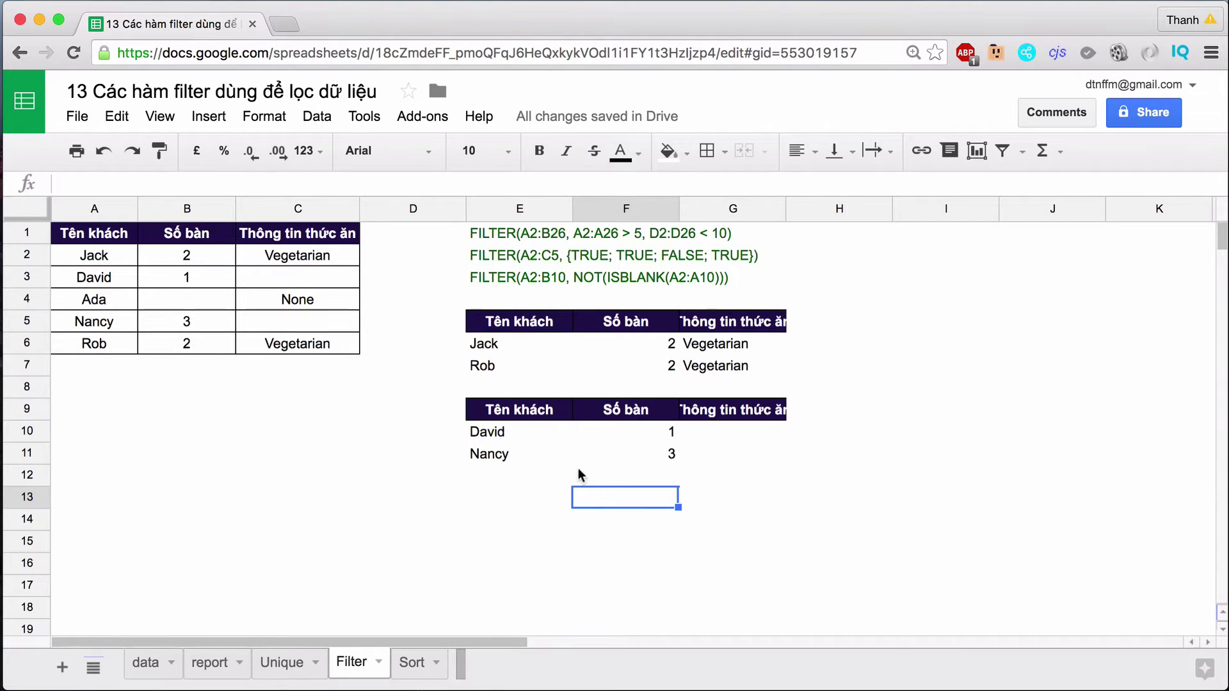
left_click(371, 255)
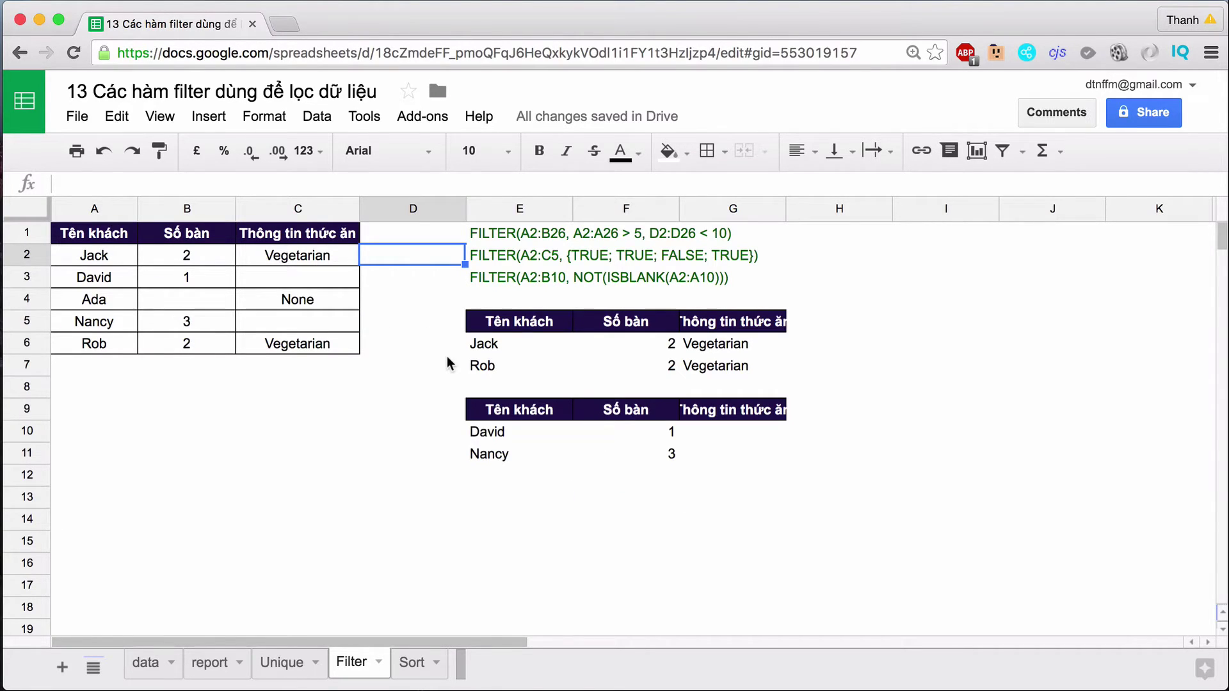
Fill D2:D6 with TRUE, FALSE, FALSE, TRUE, TRUE.
type("TRUE")
key("Return")
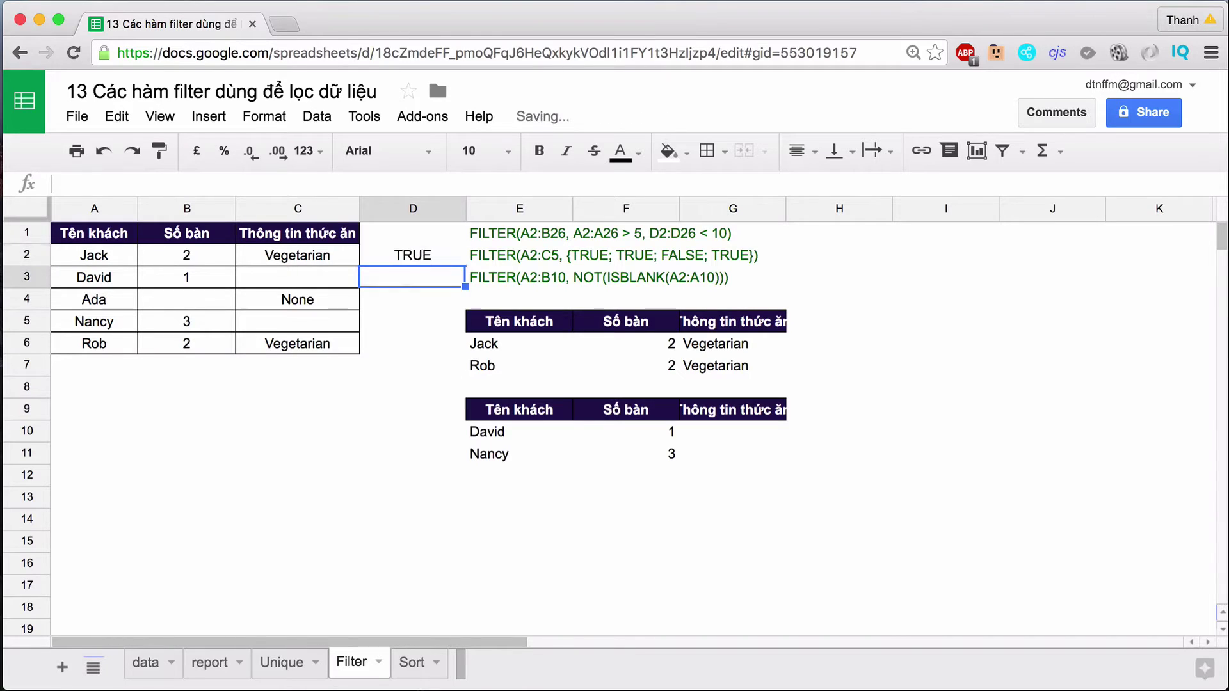
type("FALSE")
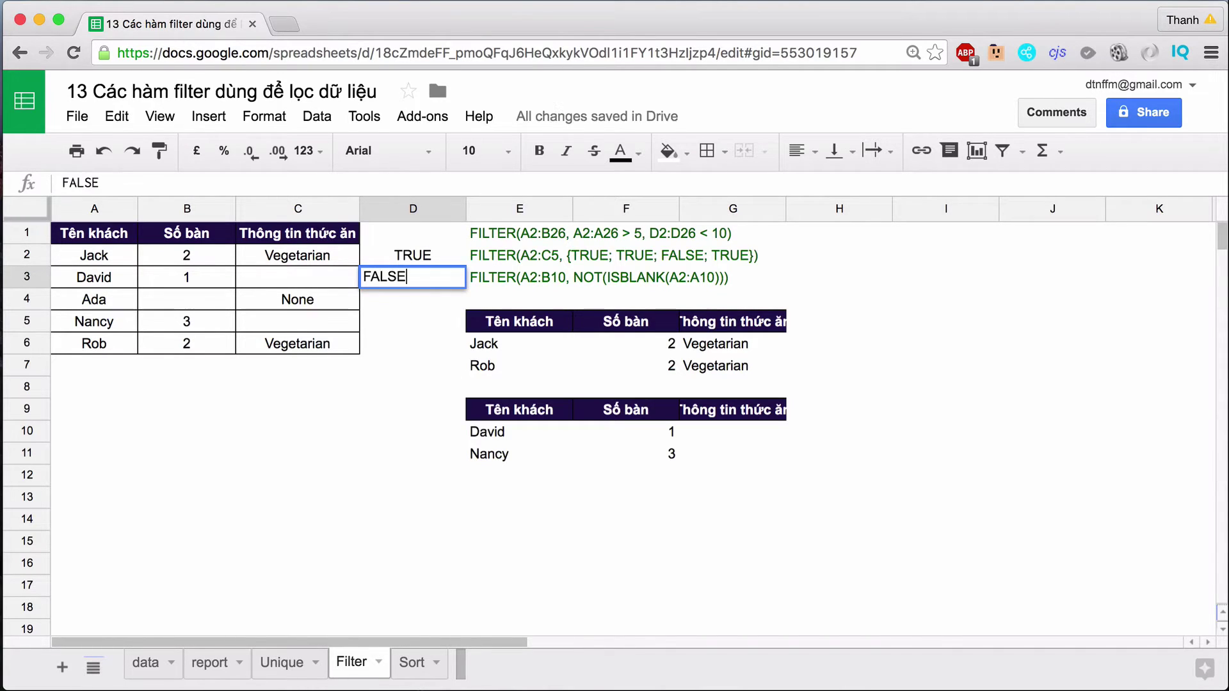
key("Return")
type("FLA")
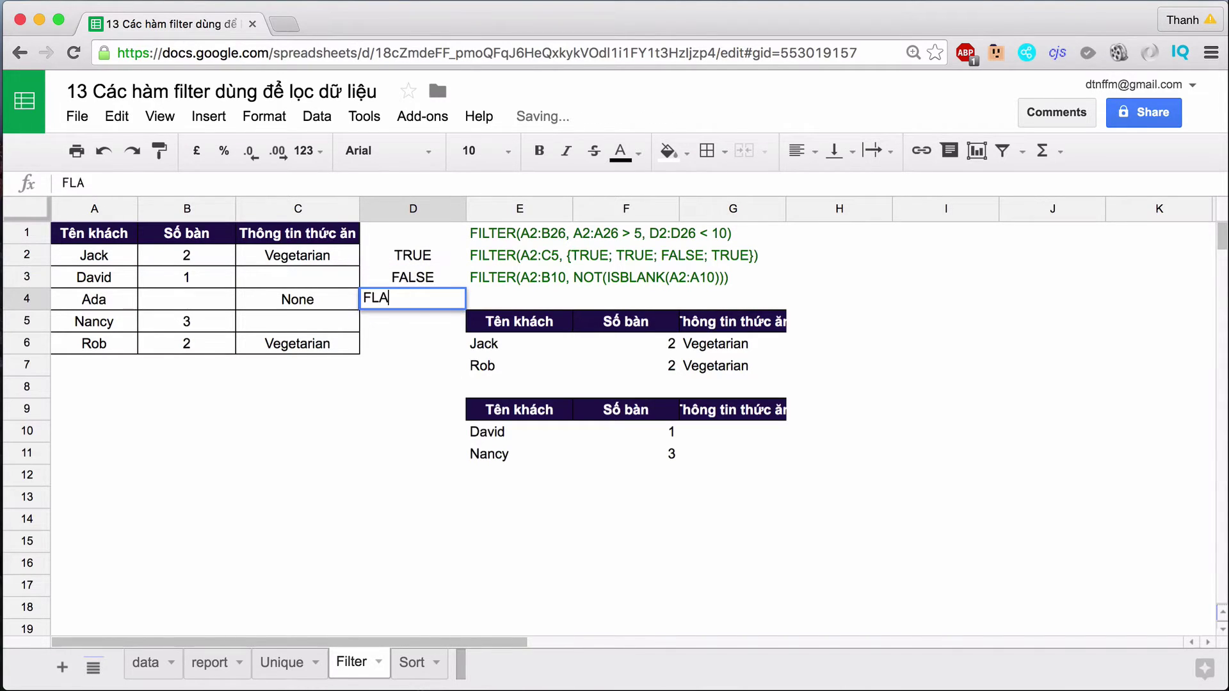
key("BackSpace")
key("BackSpace")
type("ALSE")
key("Return")
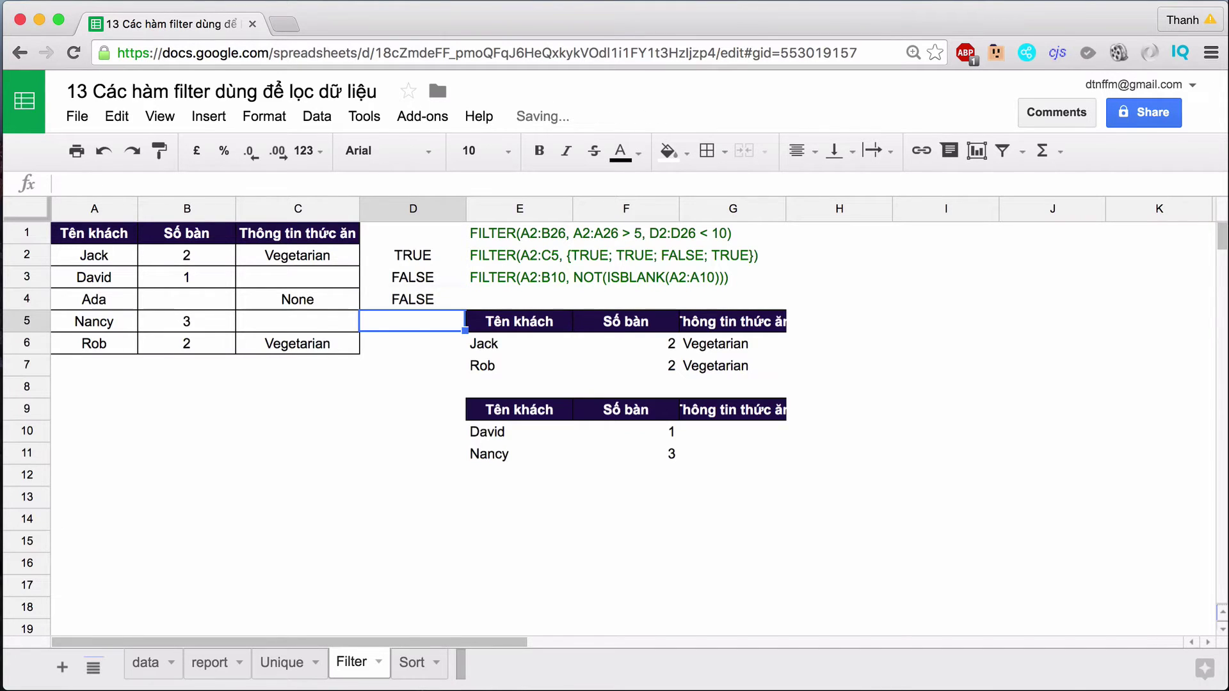
type("TRUE")
key("Return")
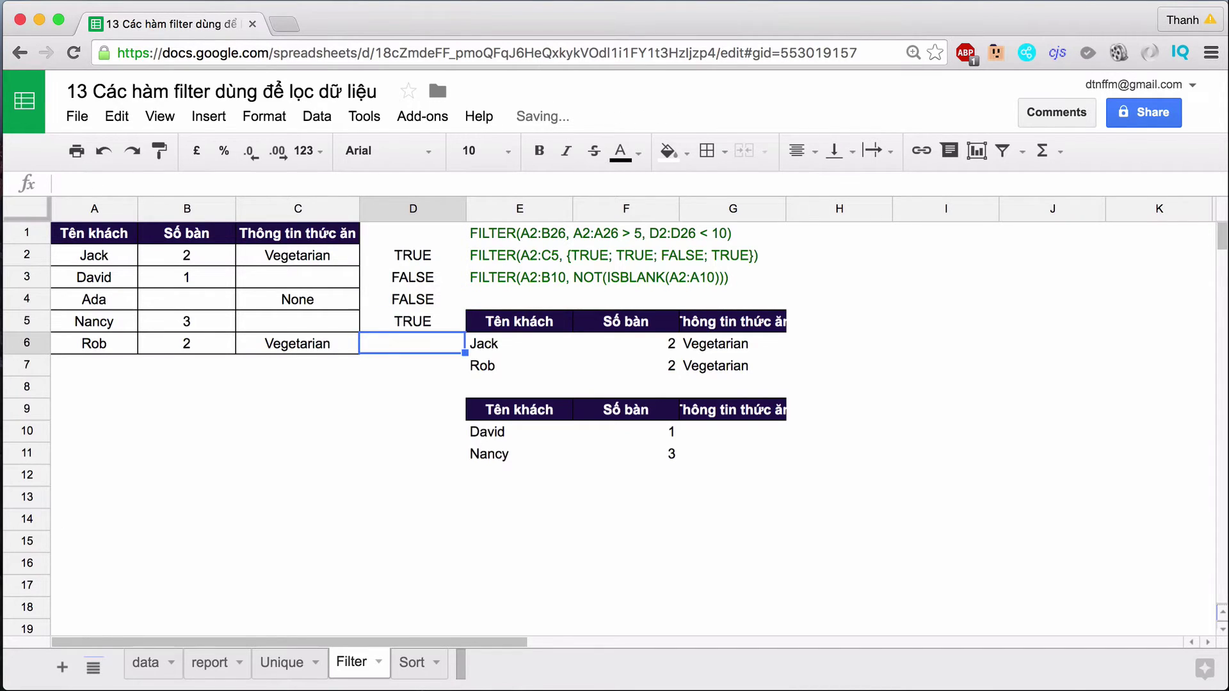
type("TRUE")
key("Return")
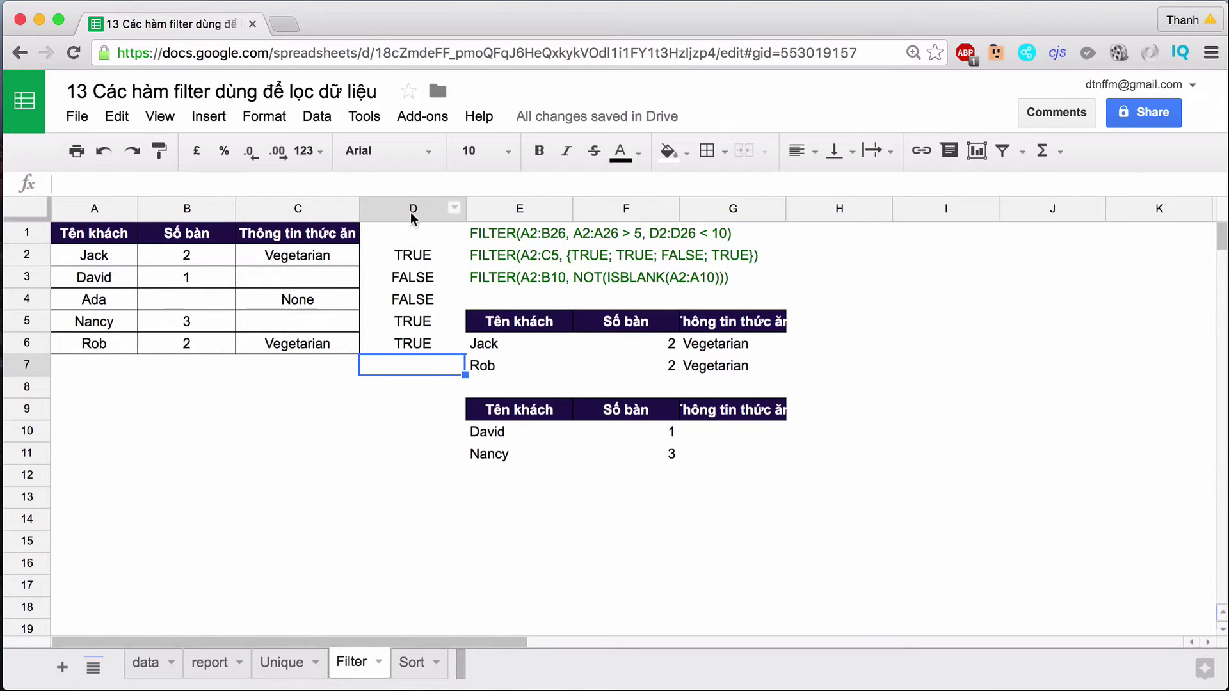
Check the TRUE values beside Jack, Rob and Nancy, then select the header row A1:C1.
left_click(407, 252)
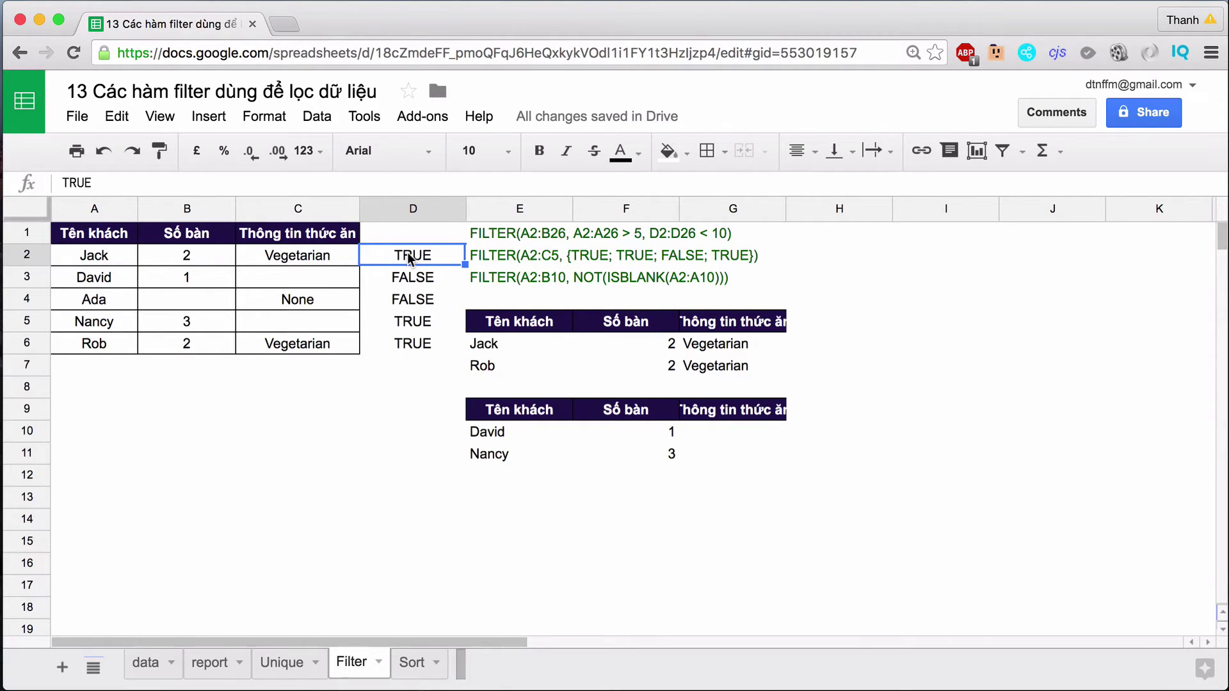
left_click(410, 344)
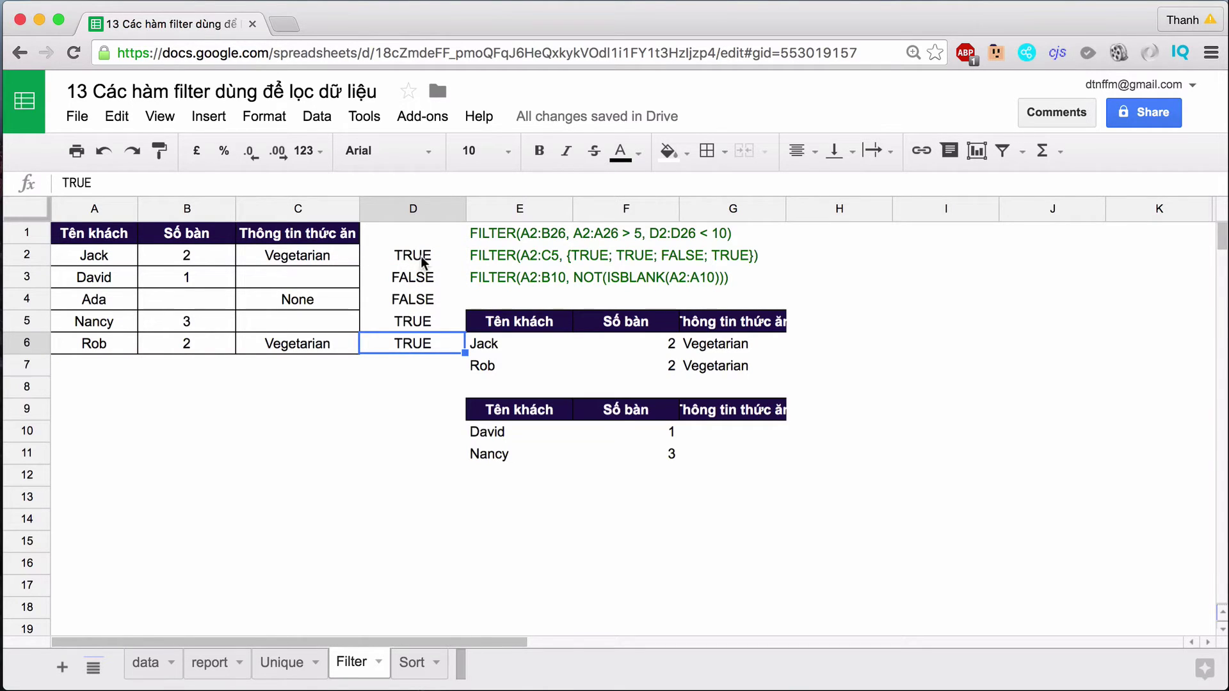
left_click(412, 256)
left_click(420, 311)
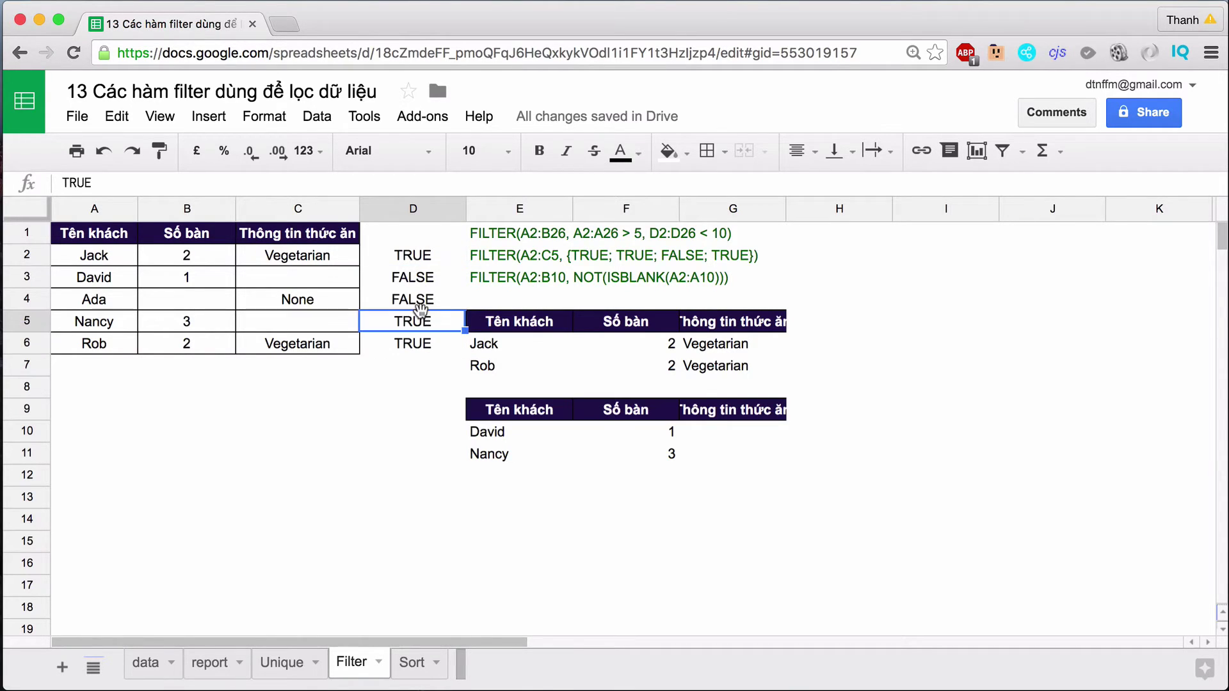
left_click(495, 495)
left_click_drag(88, 233, 296, 225)
key("ctrl+c")
Paste the header row into E13:G13.
left_click(503, 501)
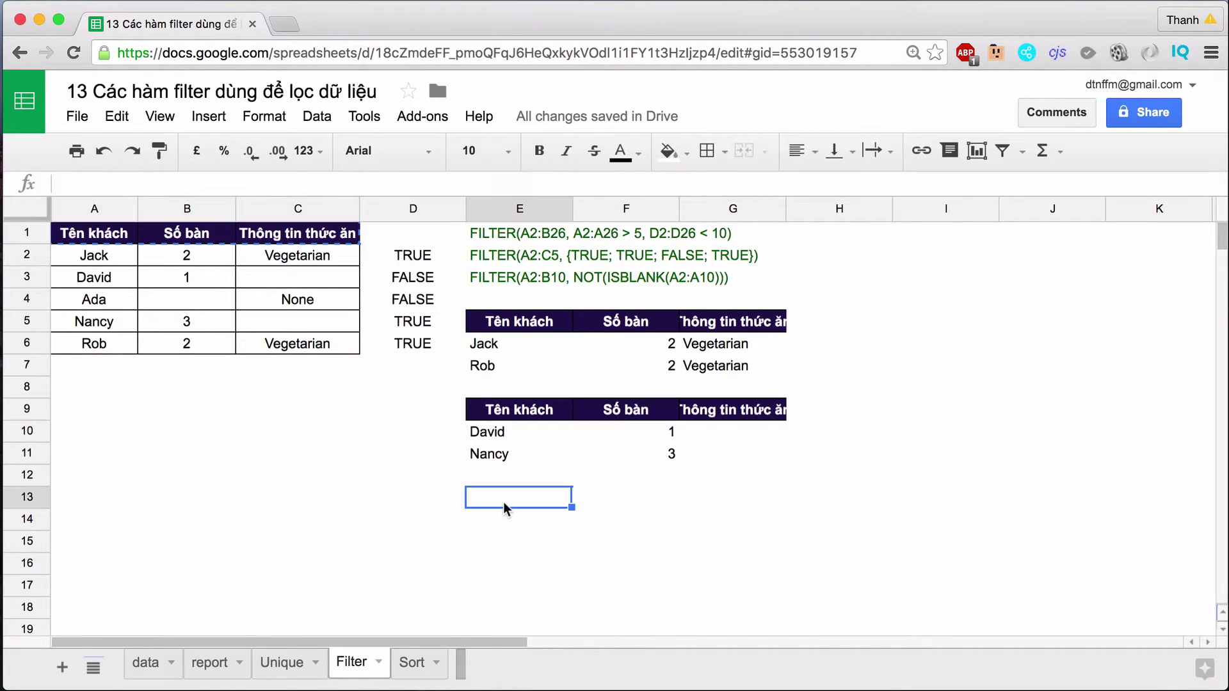
key("ctrl+v")
left_click(503, 520)
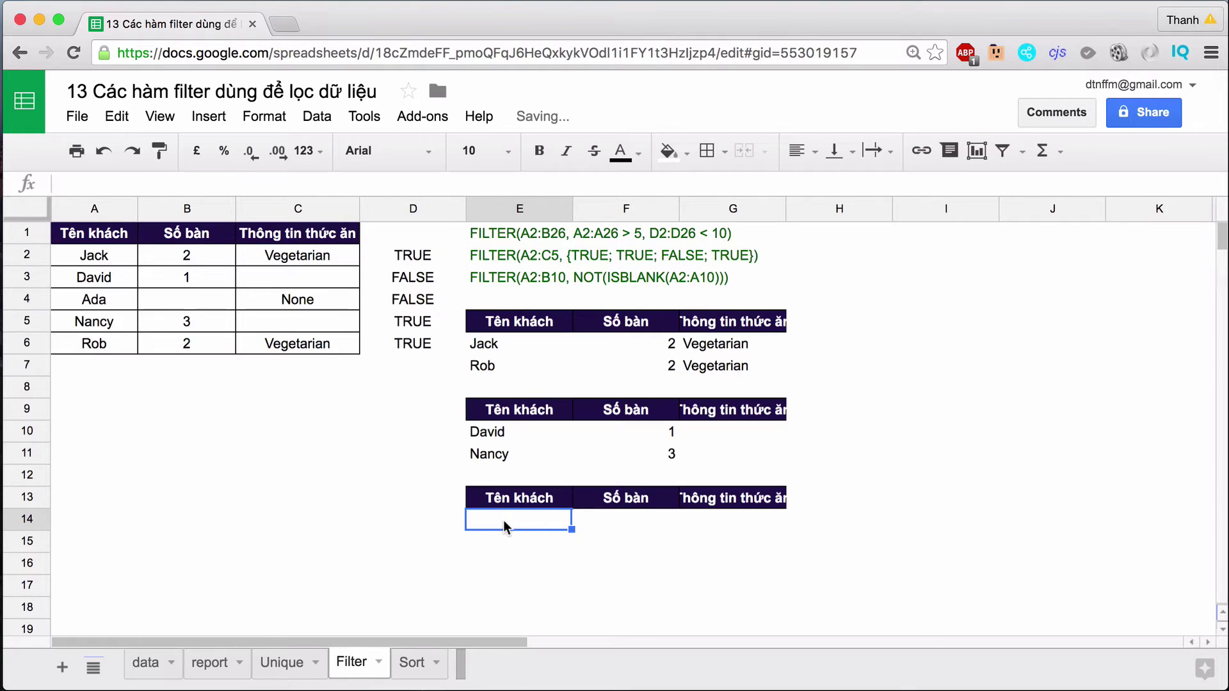
Enter =filter(A2:C6,D2:D6) in E14 to list Jack, Nancy and Rob.
type("=")
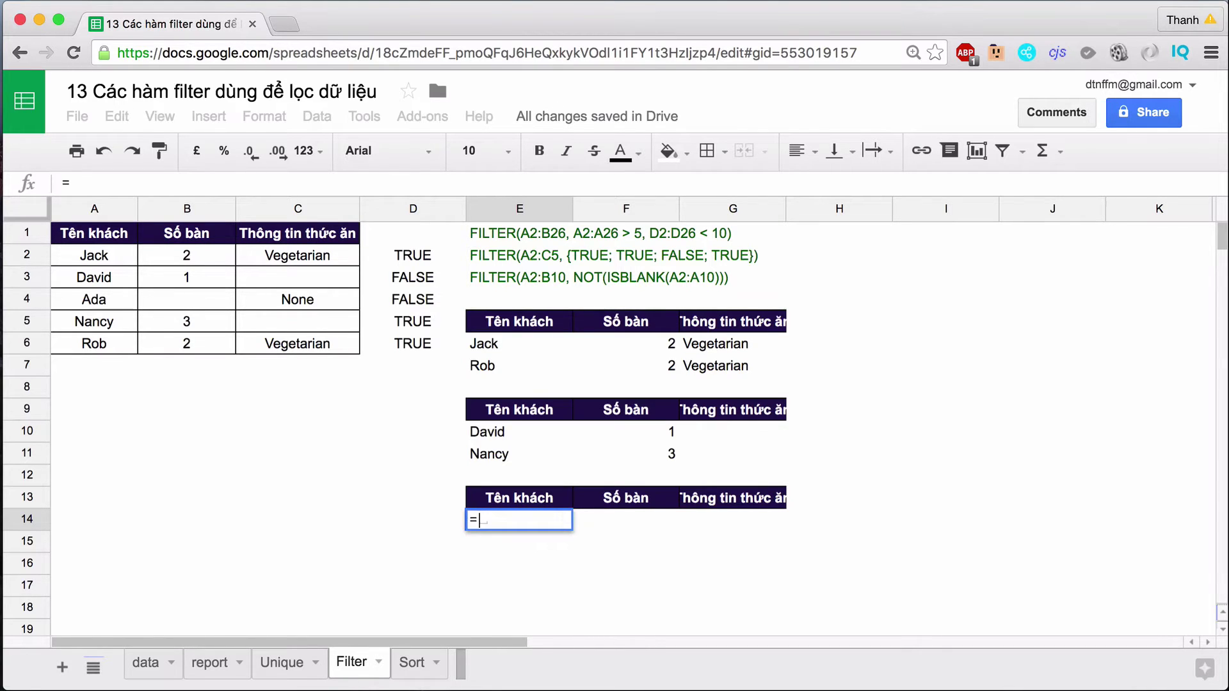
type("filter(")
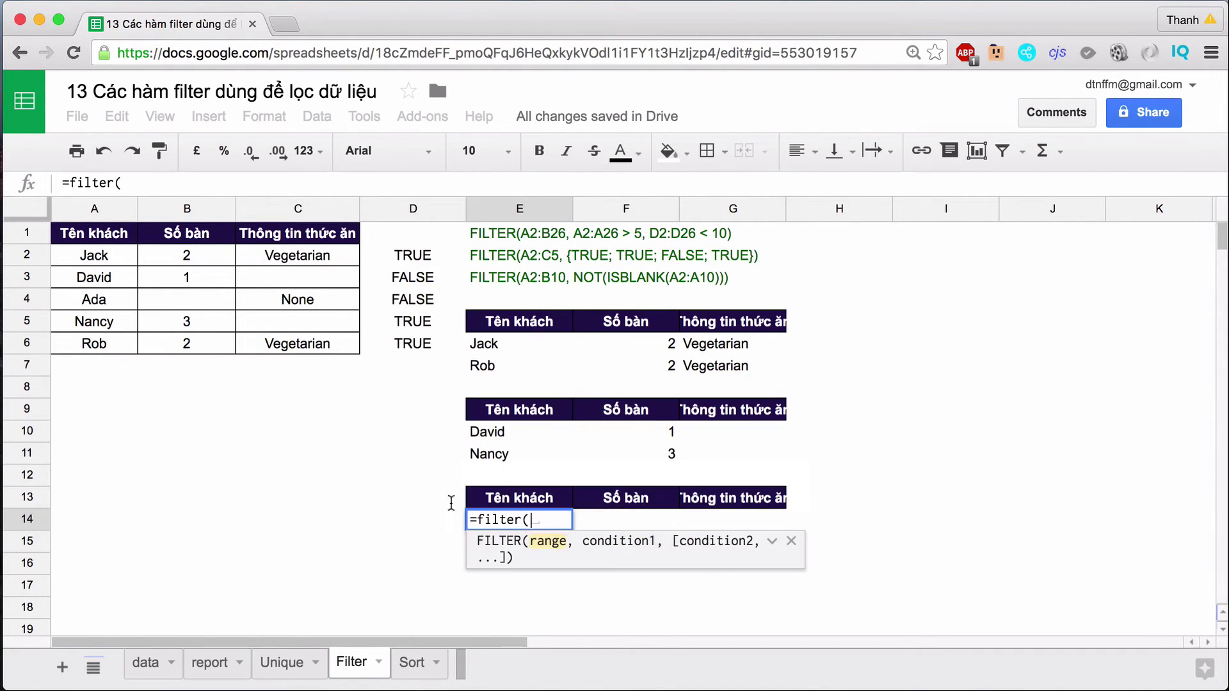
left_click_drag(77, 252, 318, 347)
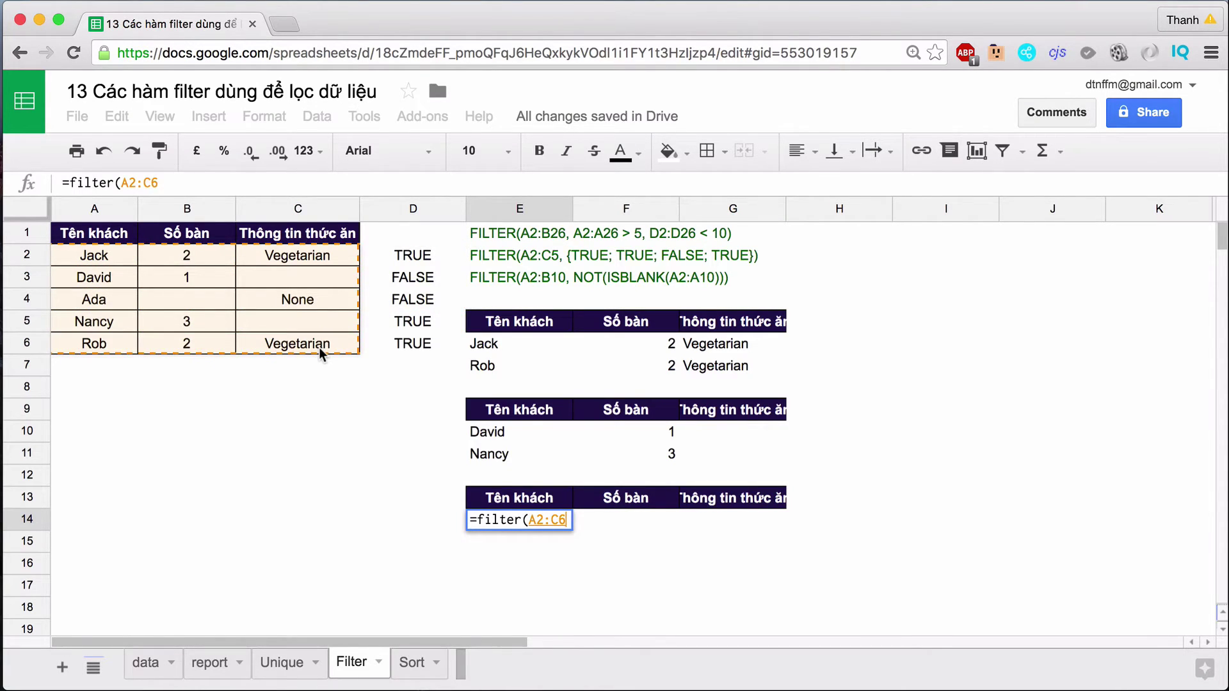
type(",")
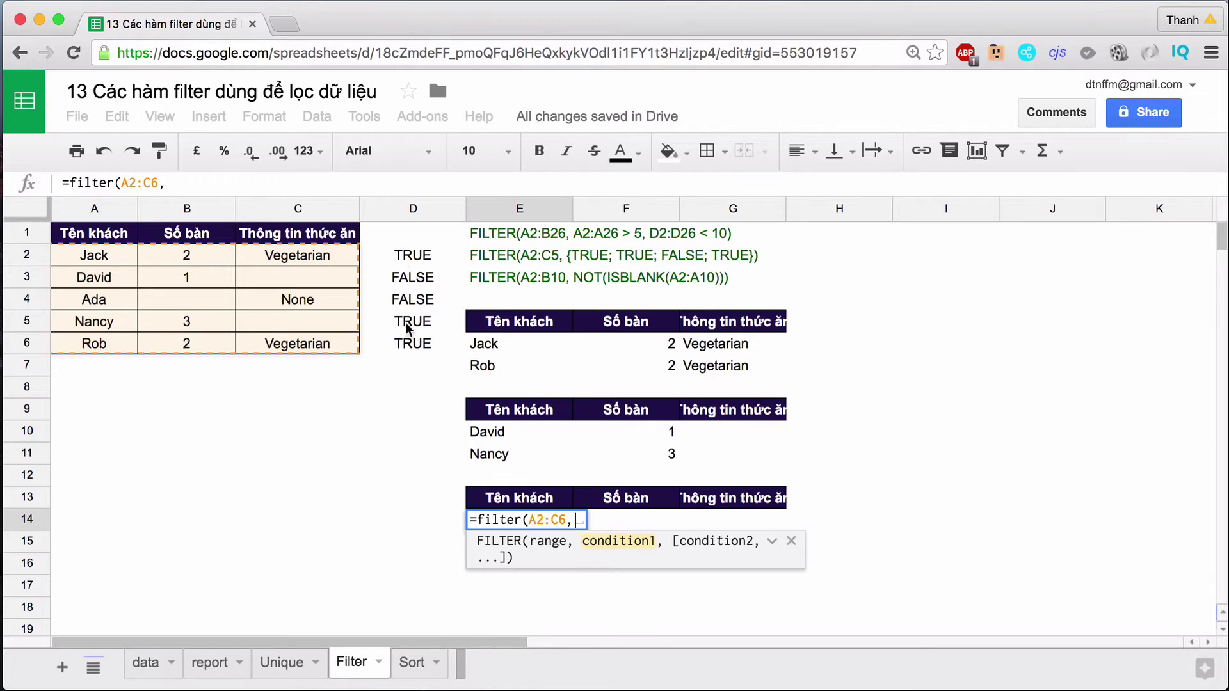
type("D2:")
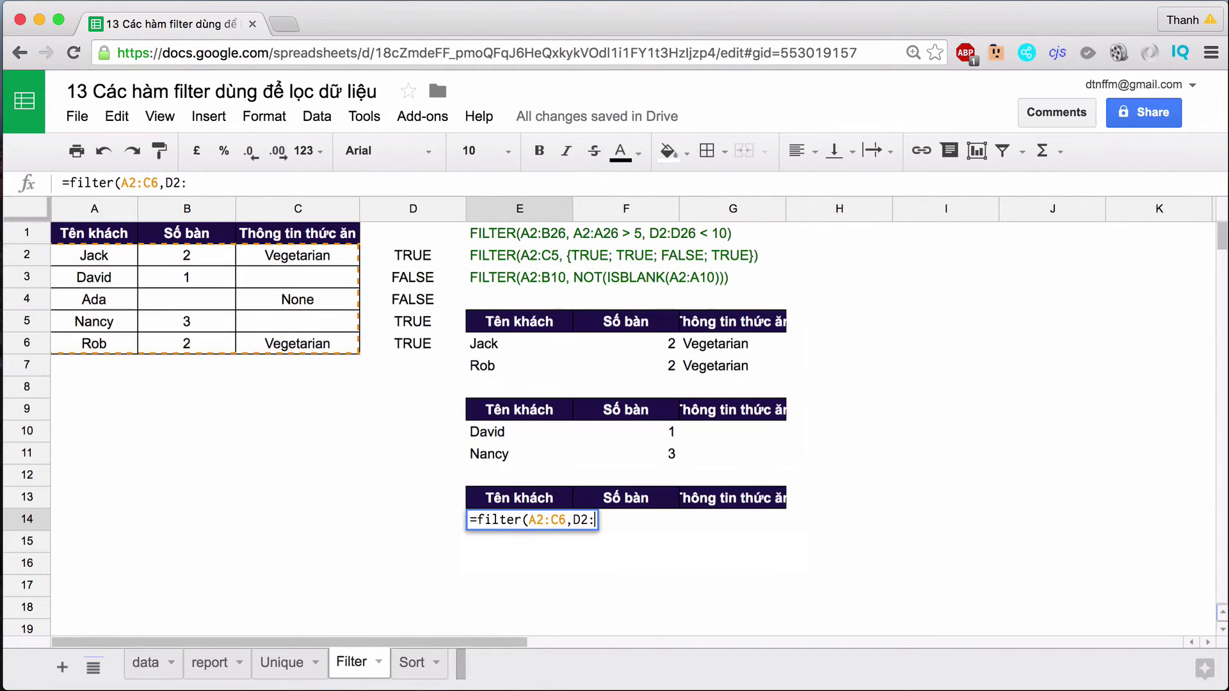
type("D6)")
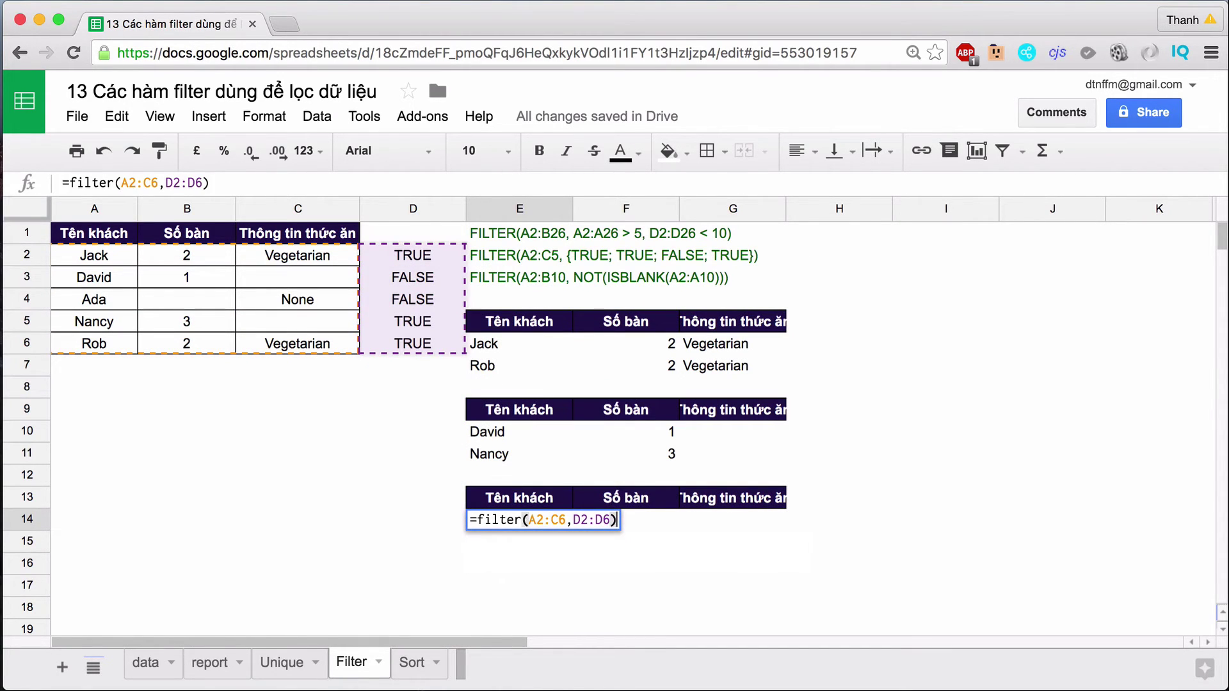
key("Return")
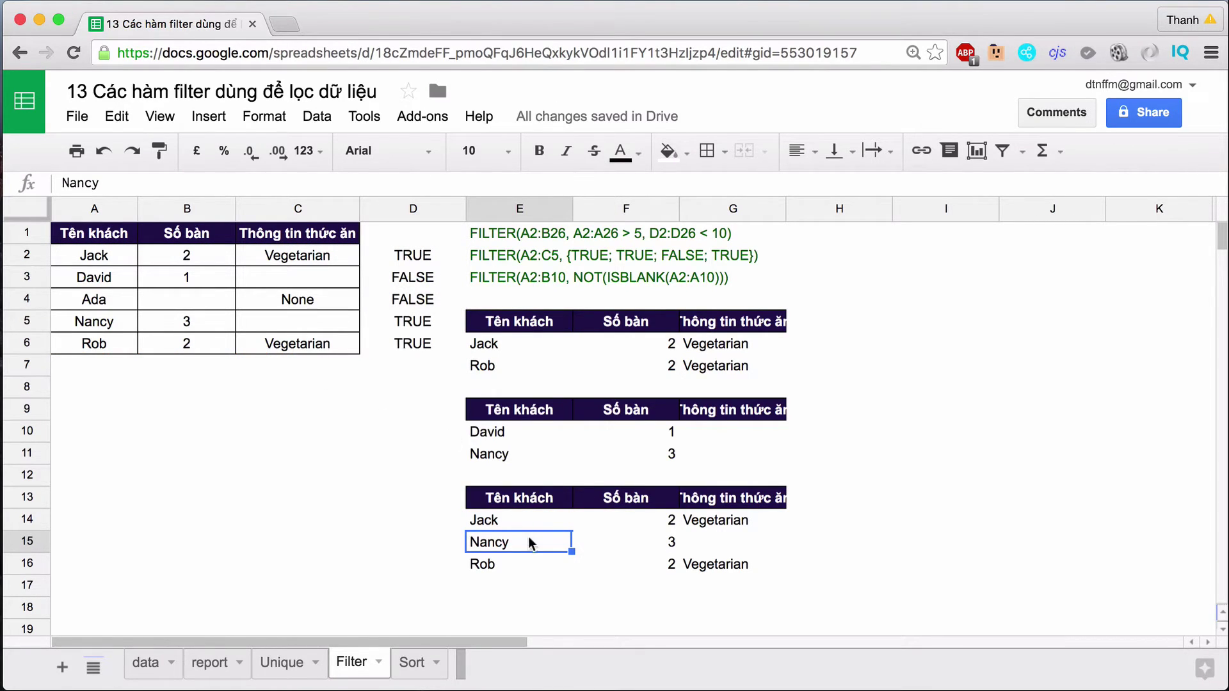
left_click(486, 343)
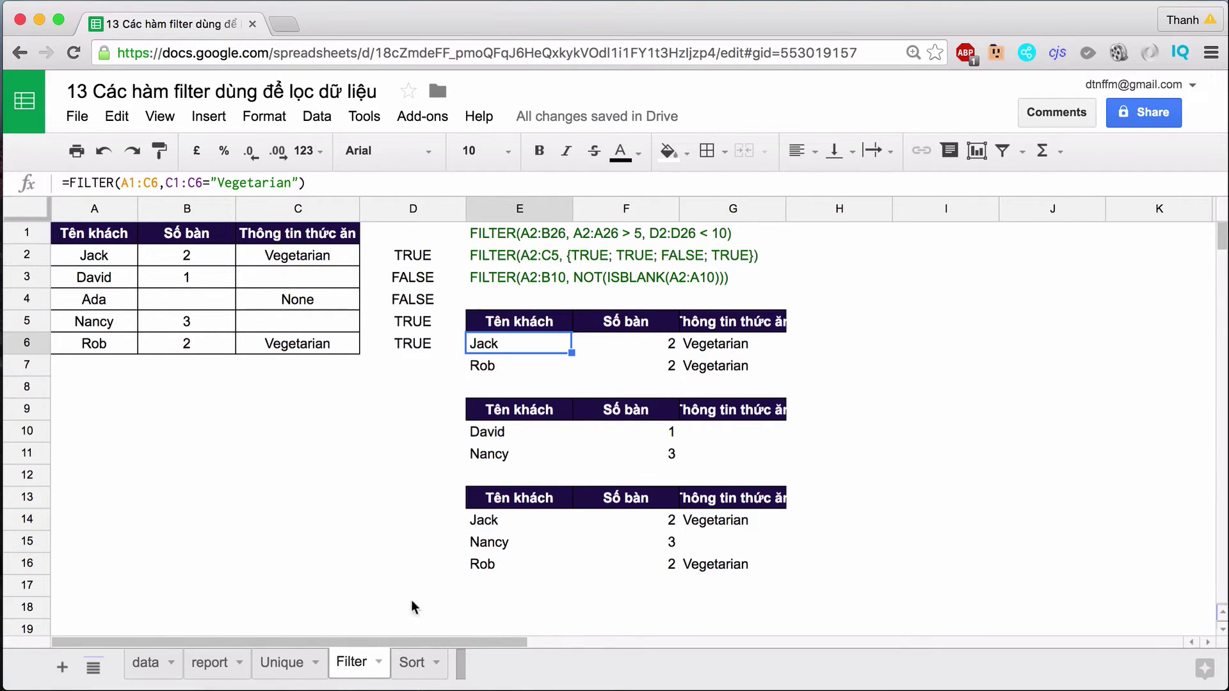
On the Sort sheet, enter =sort(A1:D6,2,TRUE) in A9 to order guests by table number.
left_click(413, 663)
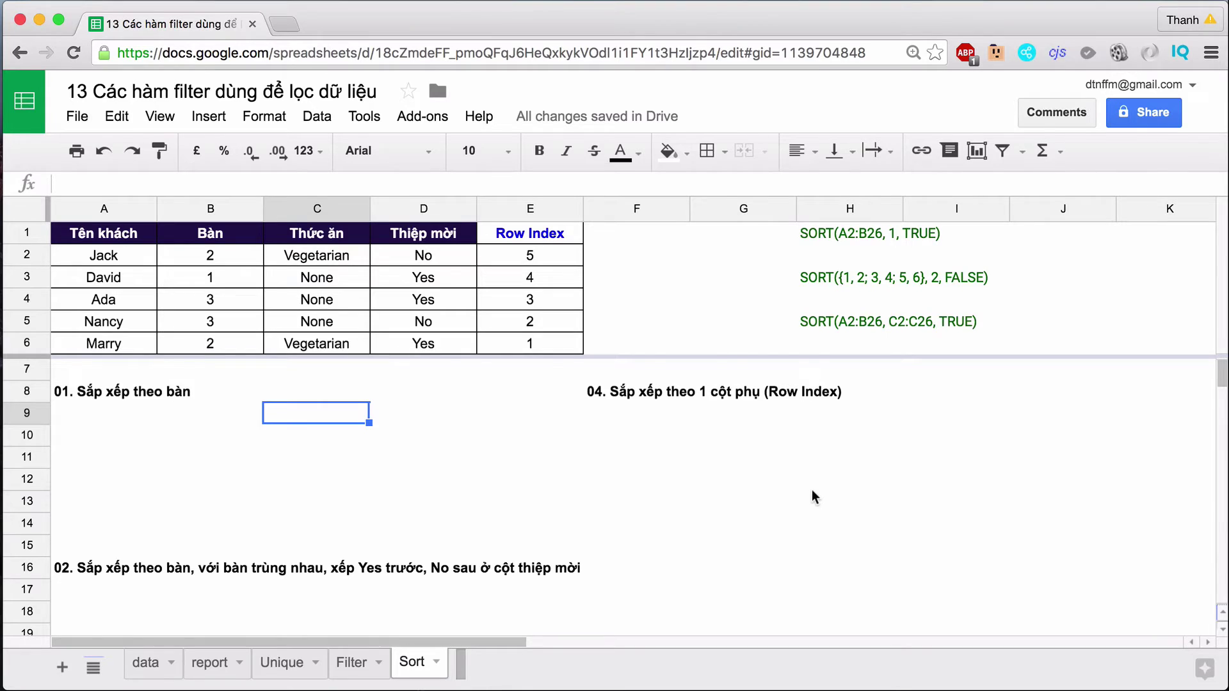
left_click_drag(828, 235, 828, 323)
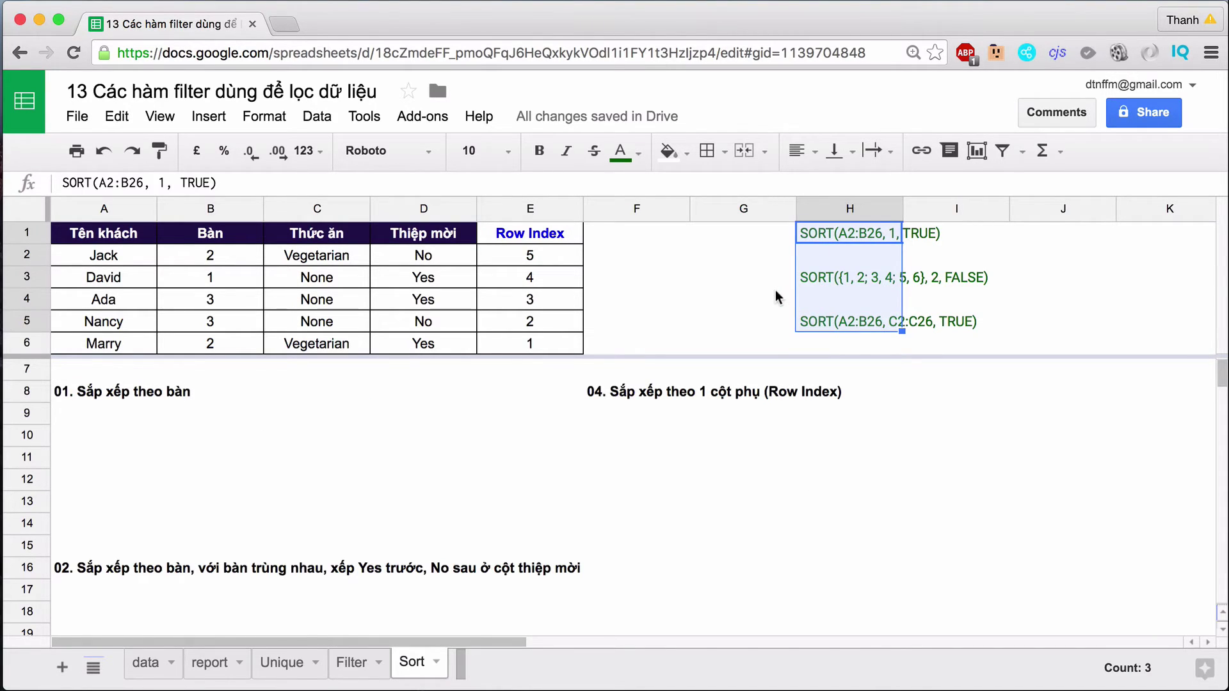
left_click(94, 416)
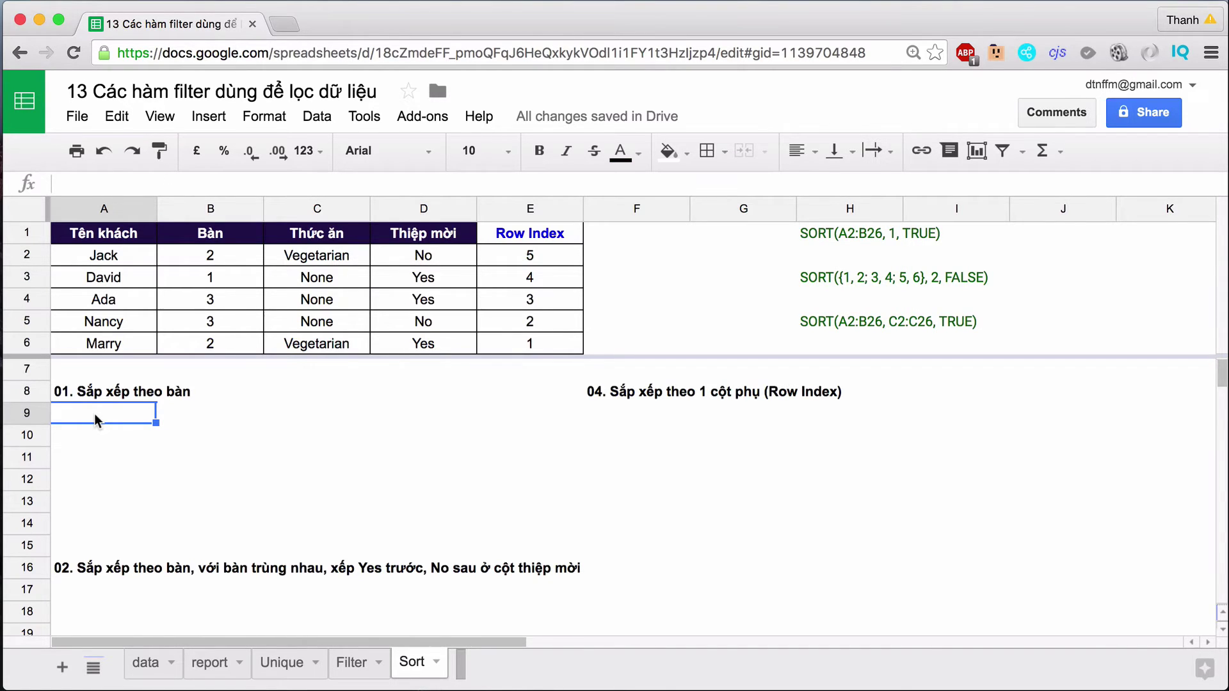
type("=")
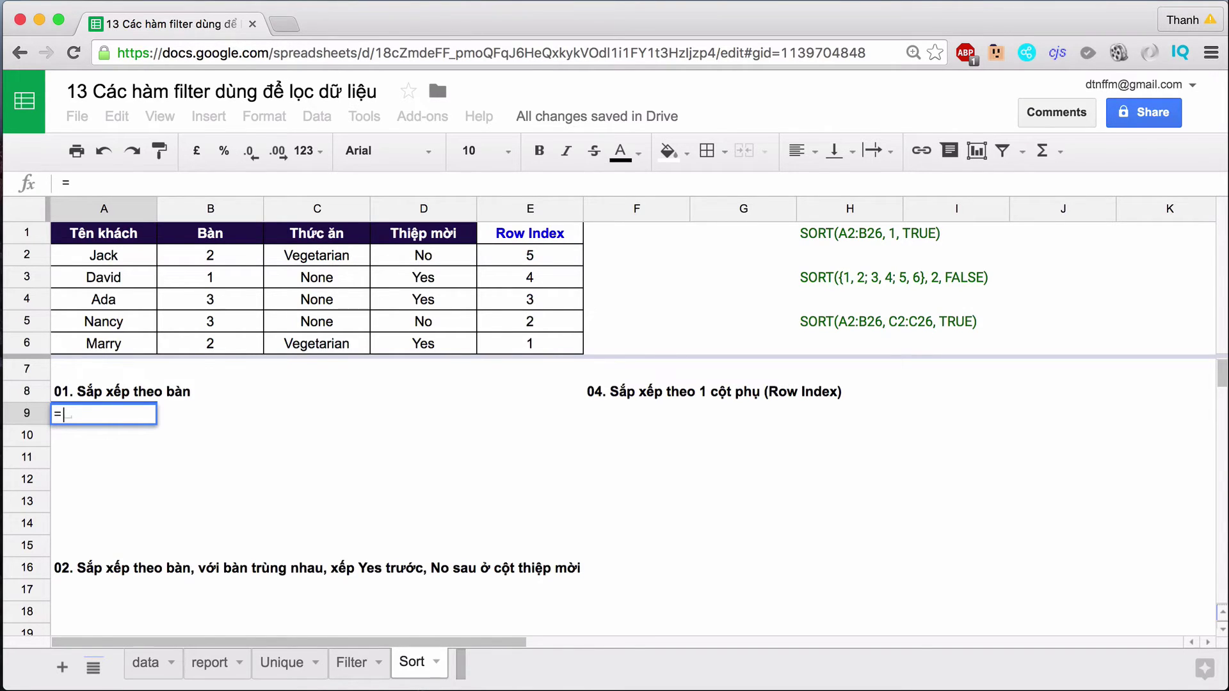
type("sort(")
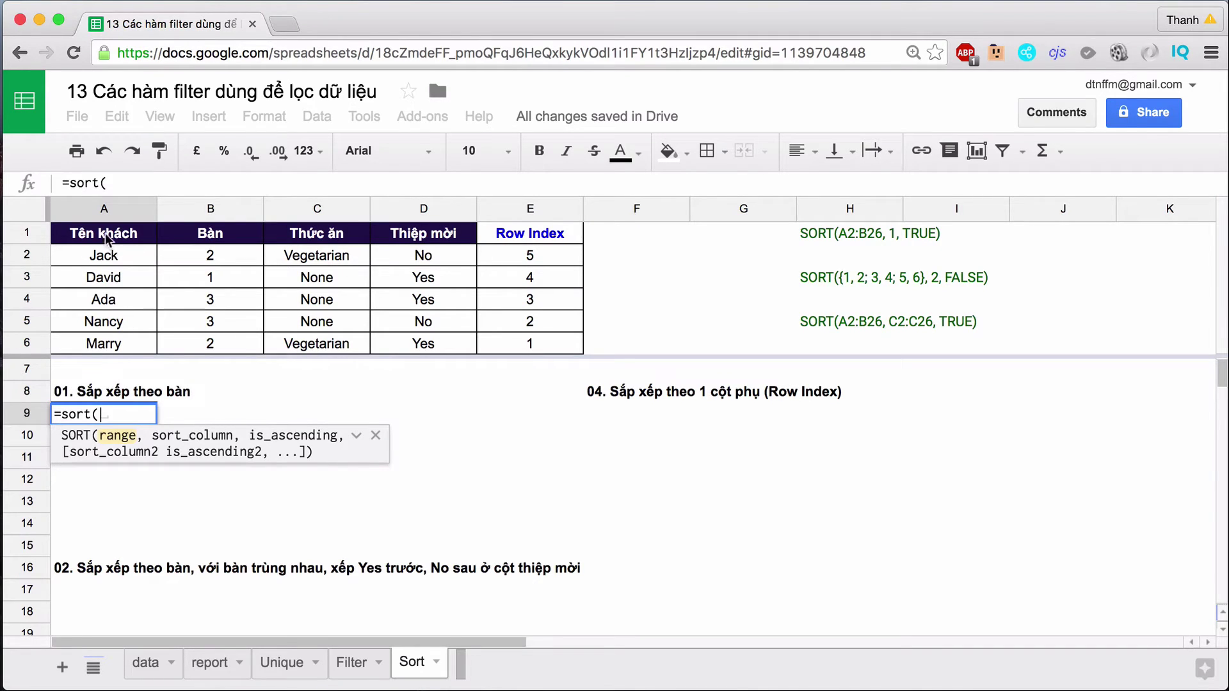
left_click_drag(106, 239, 316, 234)
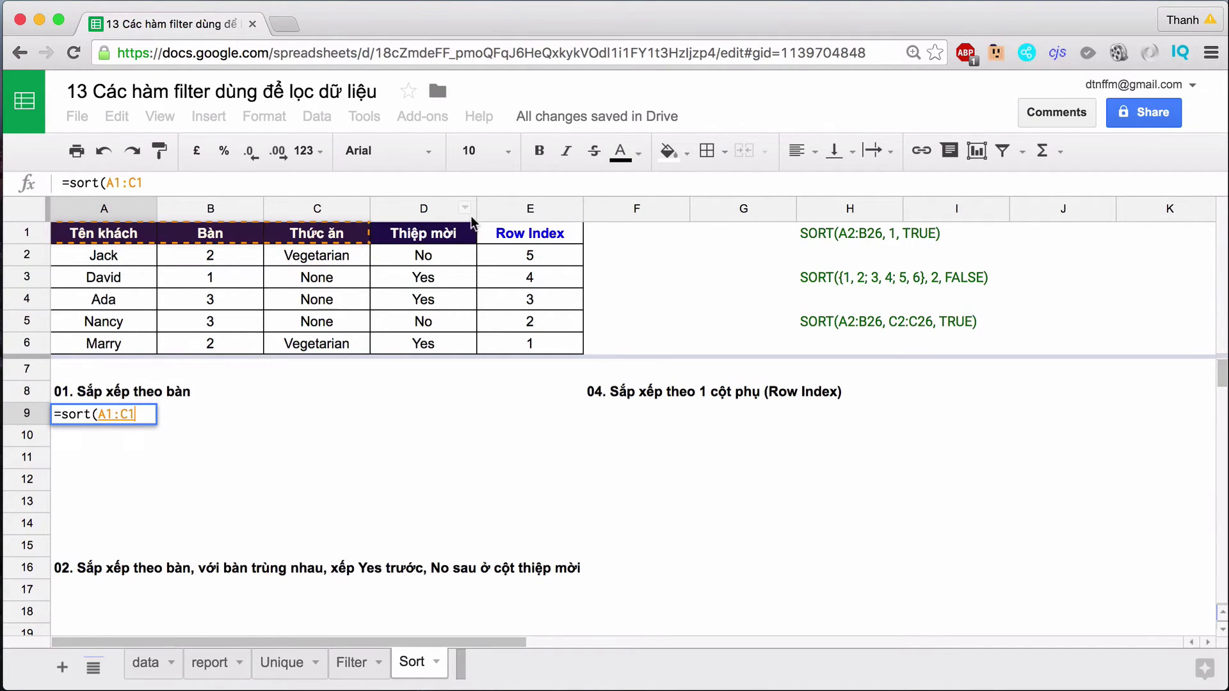
left_click_drag(470, 217, 437, 346)
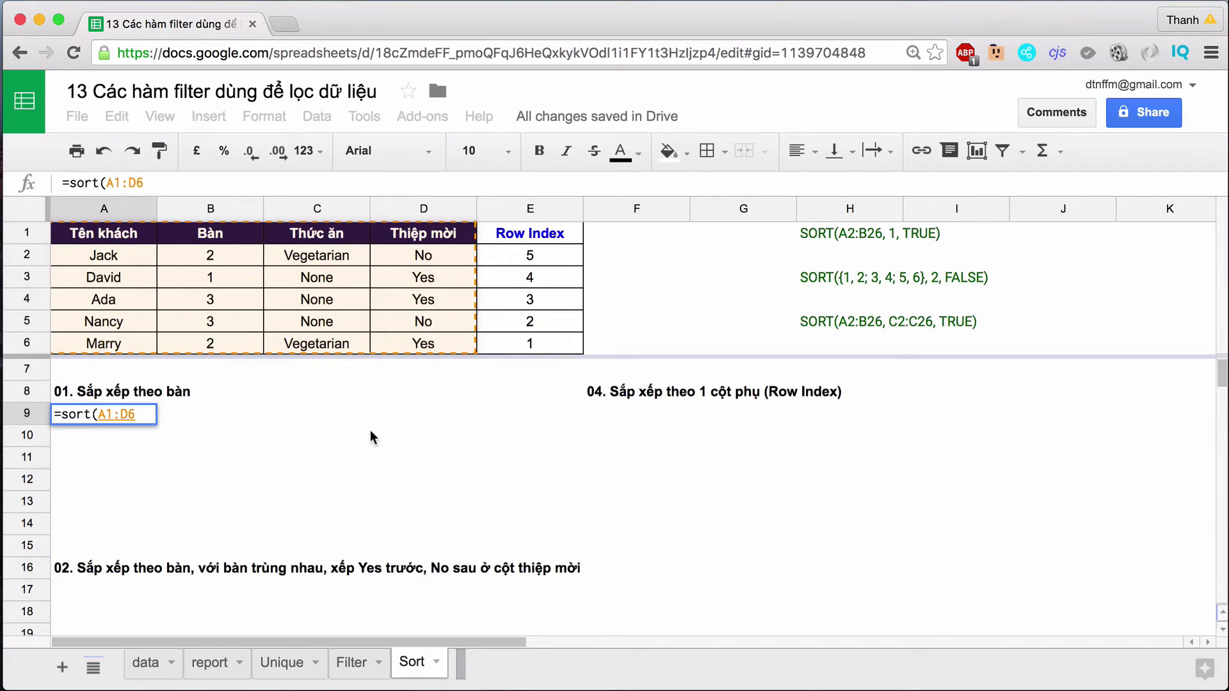
type(",")
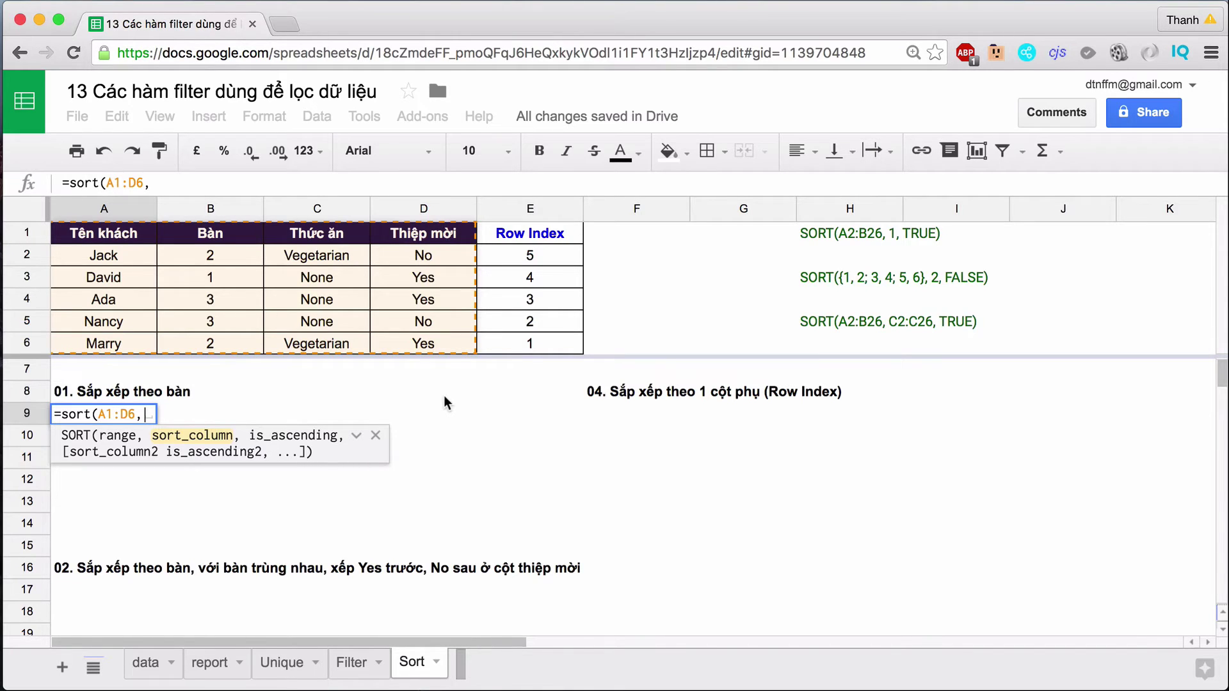
type("2")
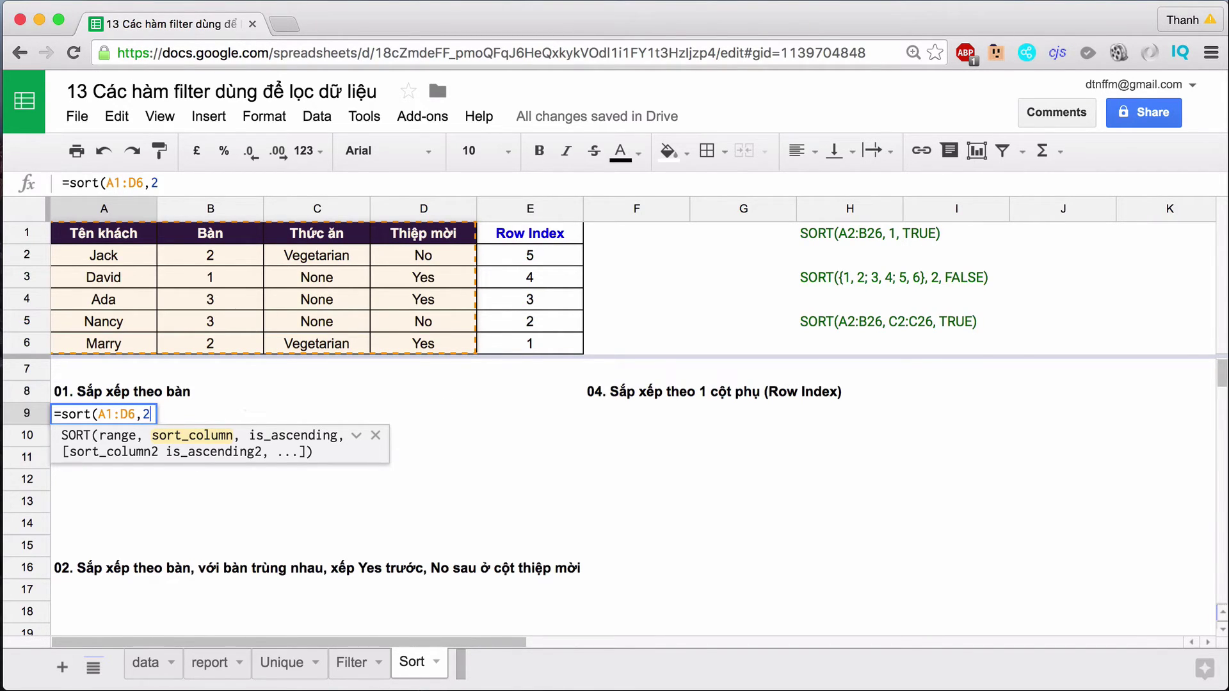
type(",")
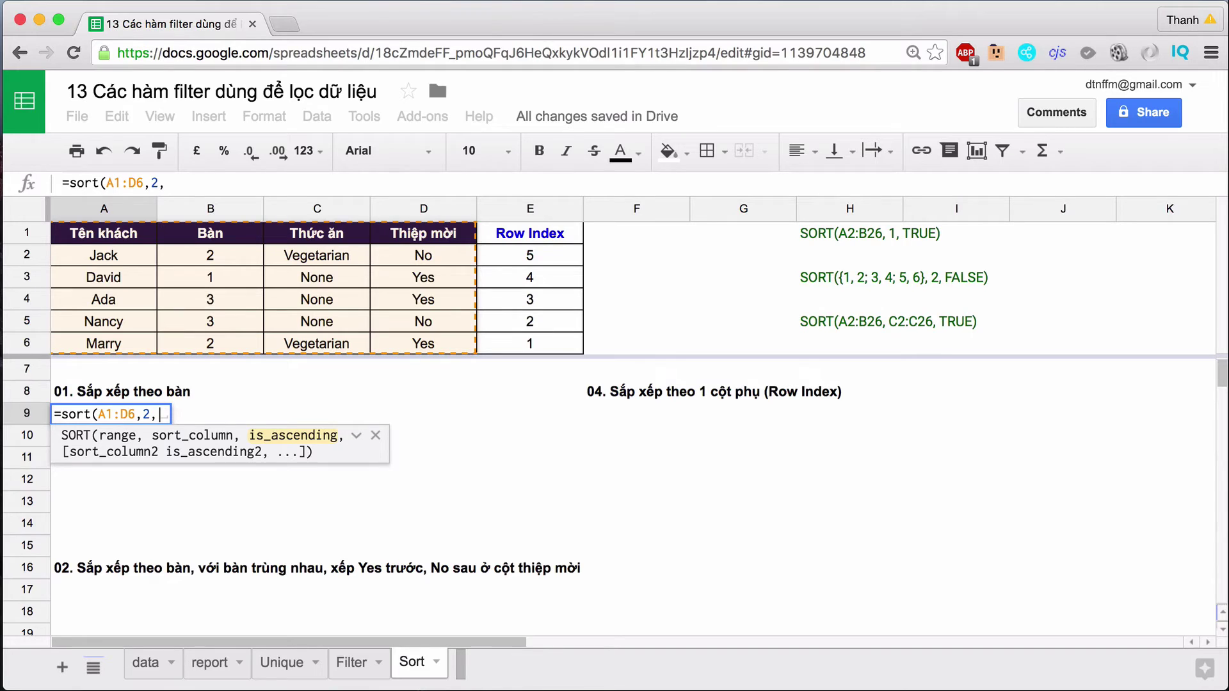
type("TRUE)")
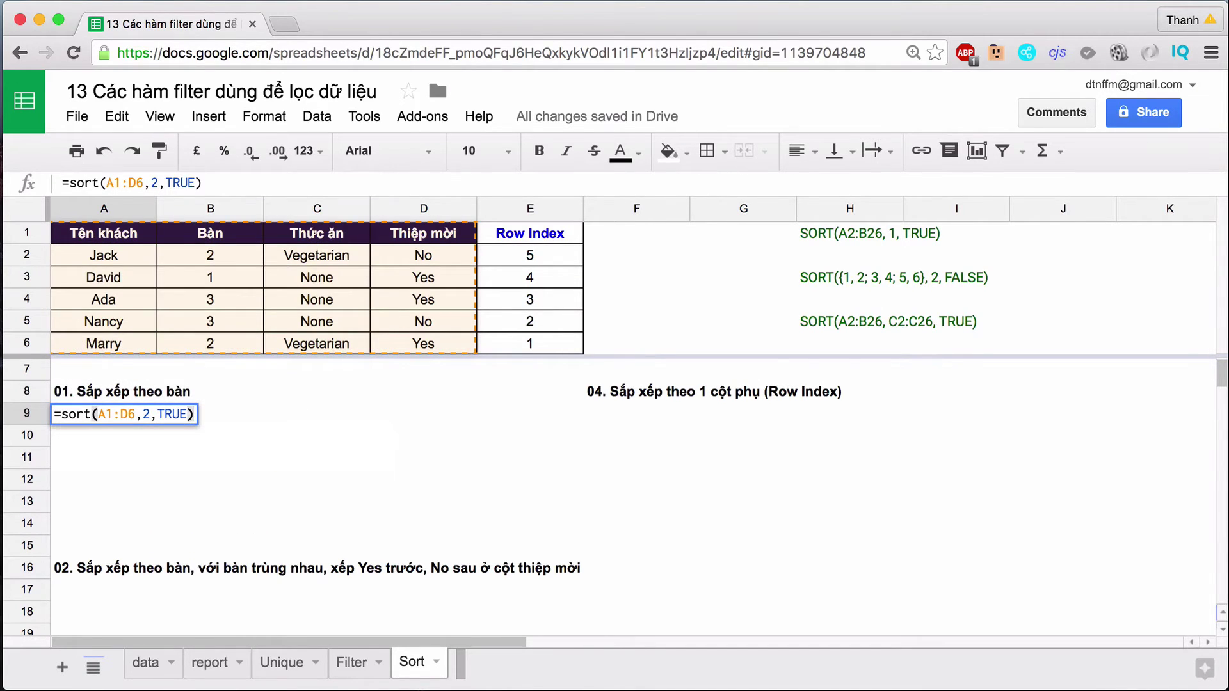
key("Return")
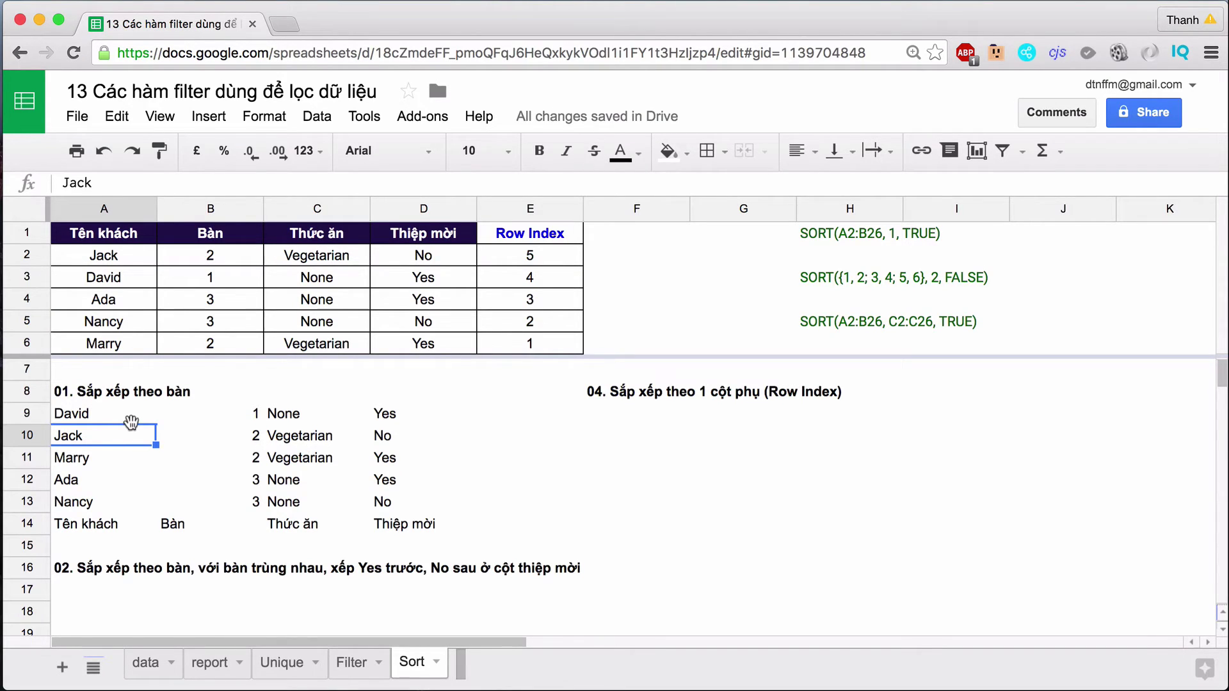
Change the A9 formula to =sort(A2:D6,2,TRUE) so the header row drops out of the results.
left_click(100, 419)
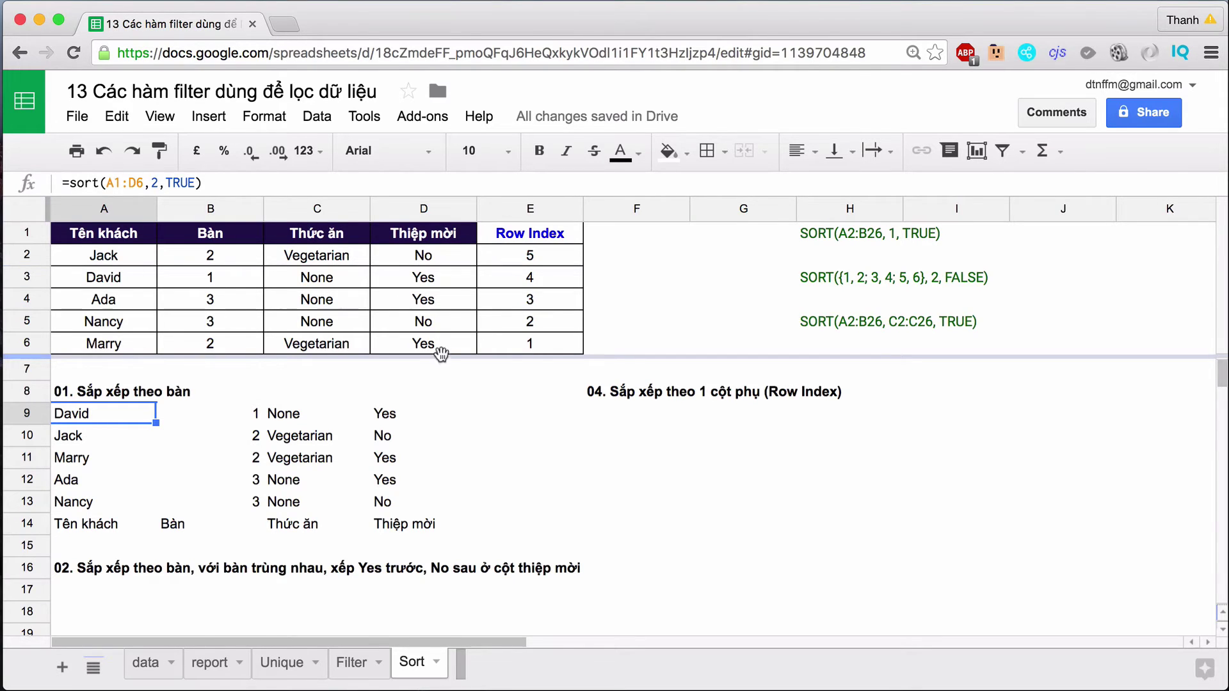
left_click(121, 183)
key("BackSpace")
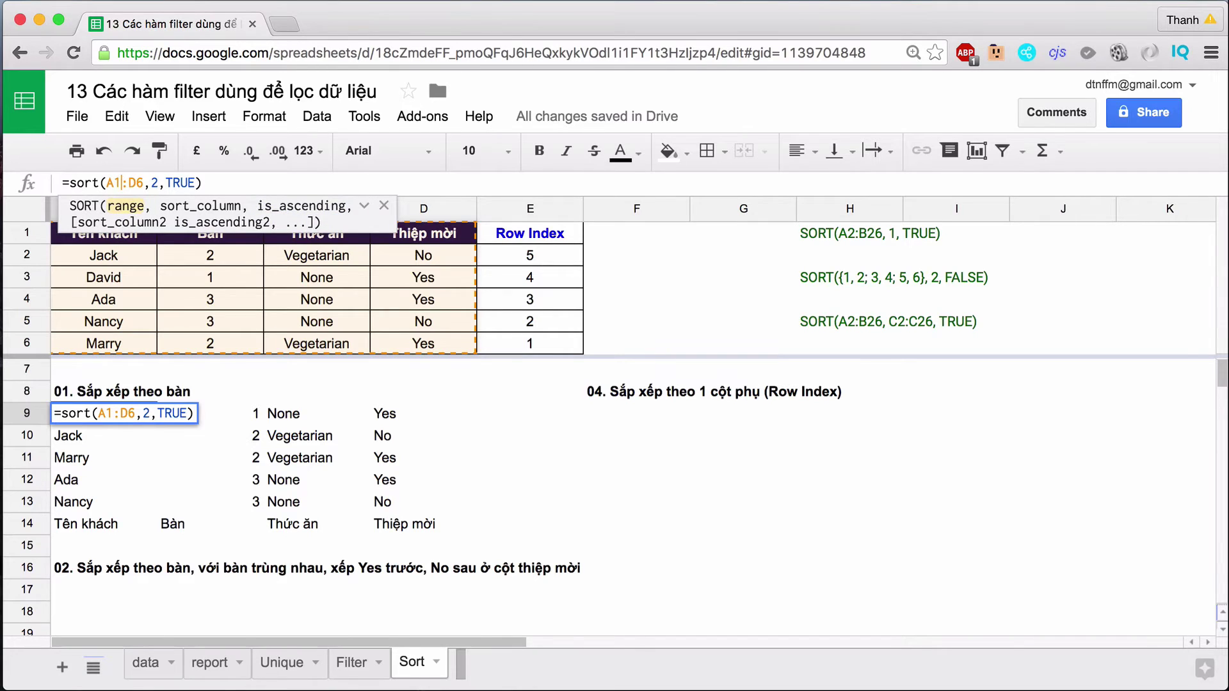
type("2")
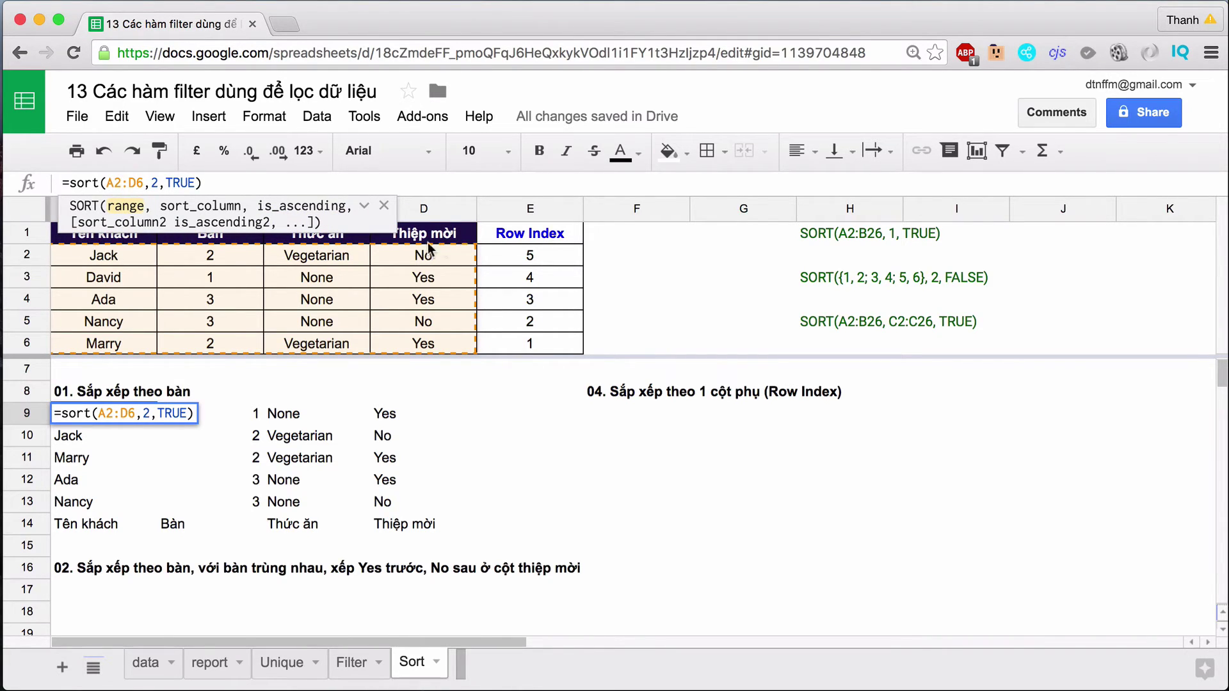
key("Return")
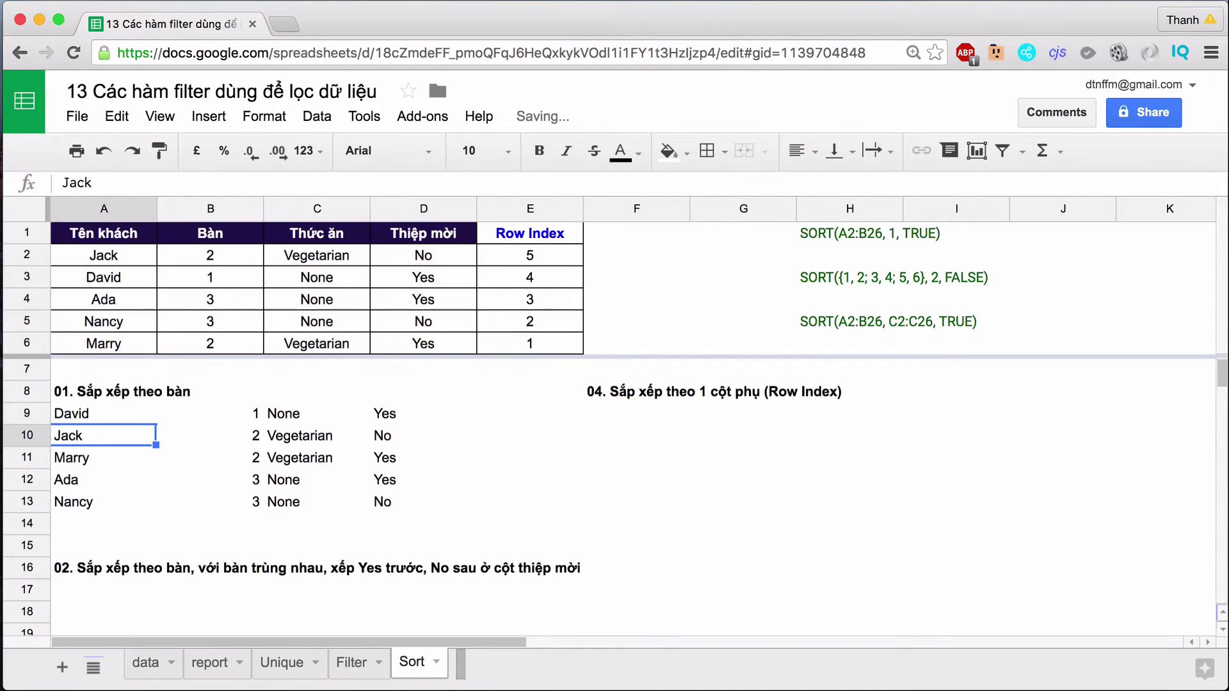
left_click(84, 418)
mouse_move(84, 421)
left_mouse_down()
mouse_move(358, 448)
mouse_move(388, 504)
left_mouse_up()
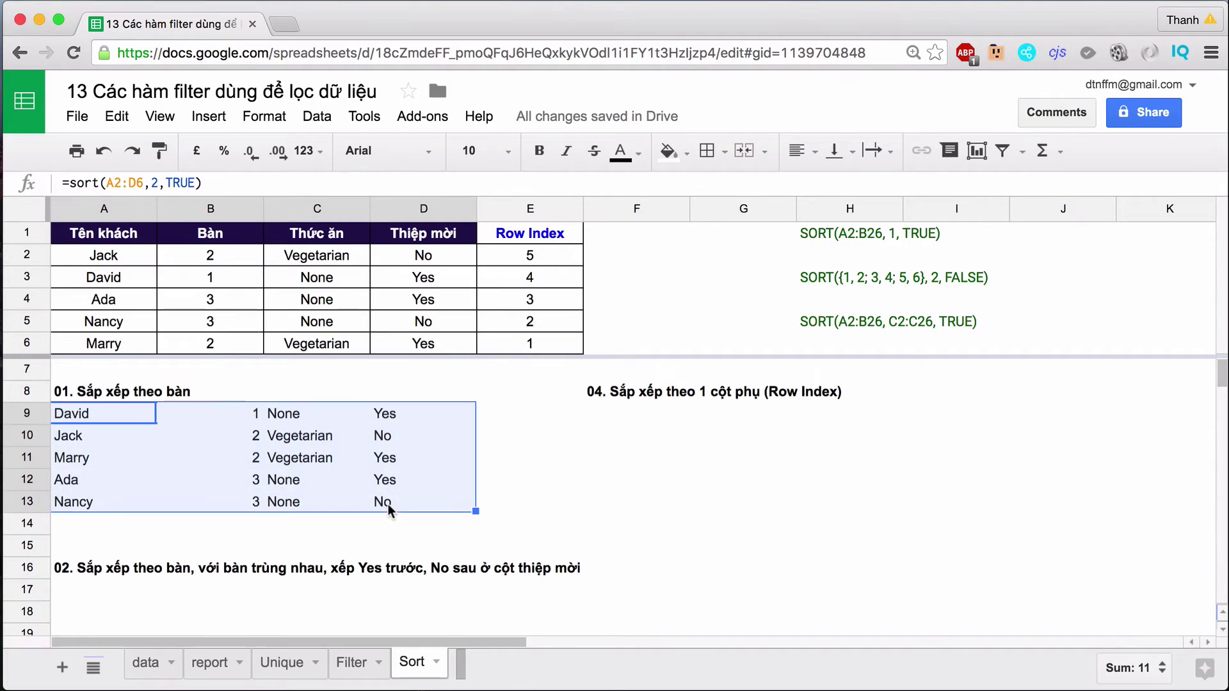
left_click(232, 419)
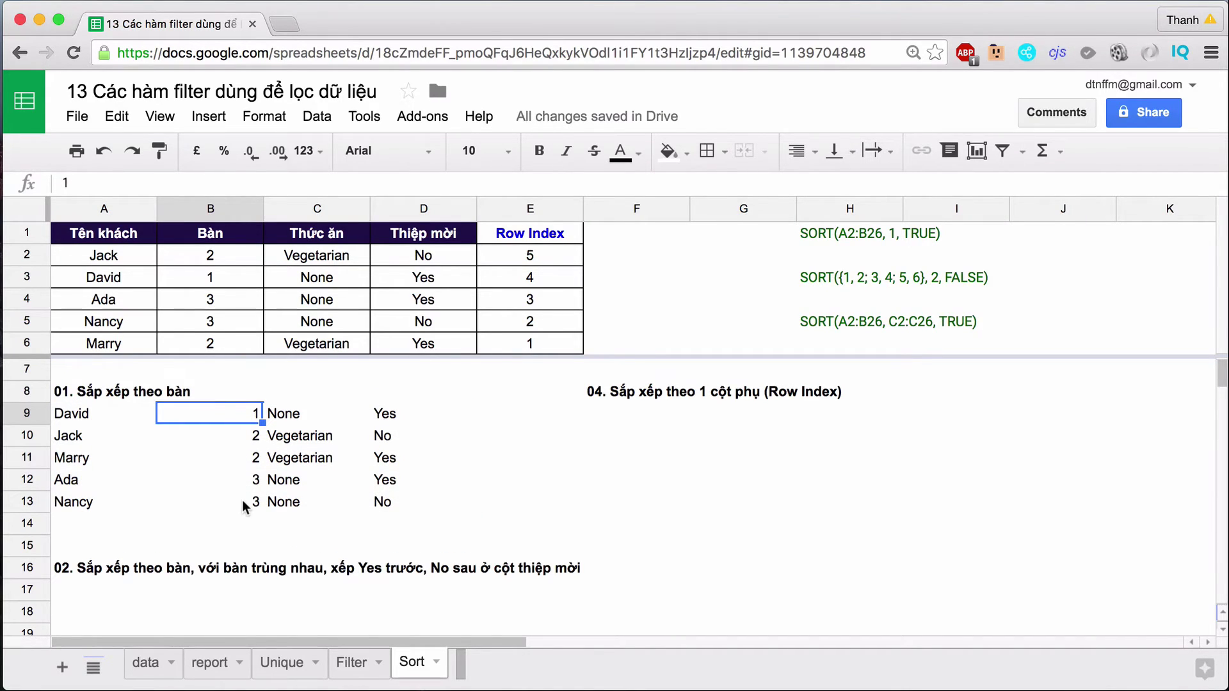
Drop the started sort formula in A17 and copy header row A1:D1 into A17:D17.
scroll(242, 500, "down", 5)
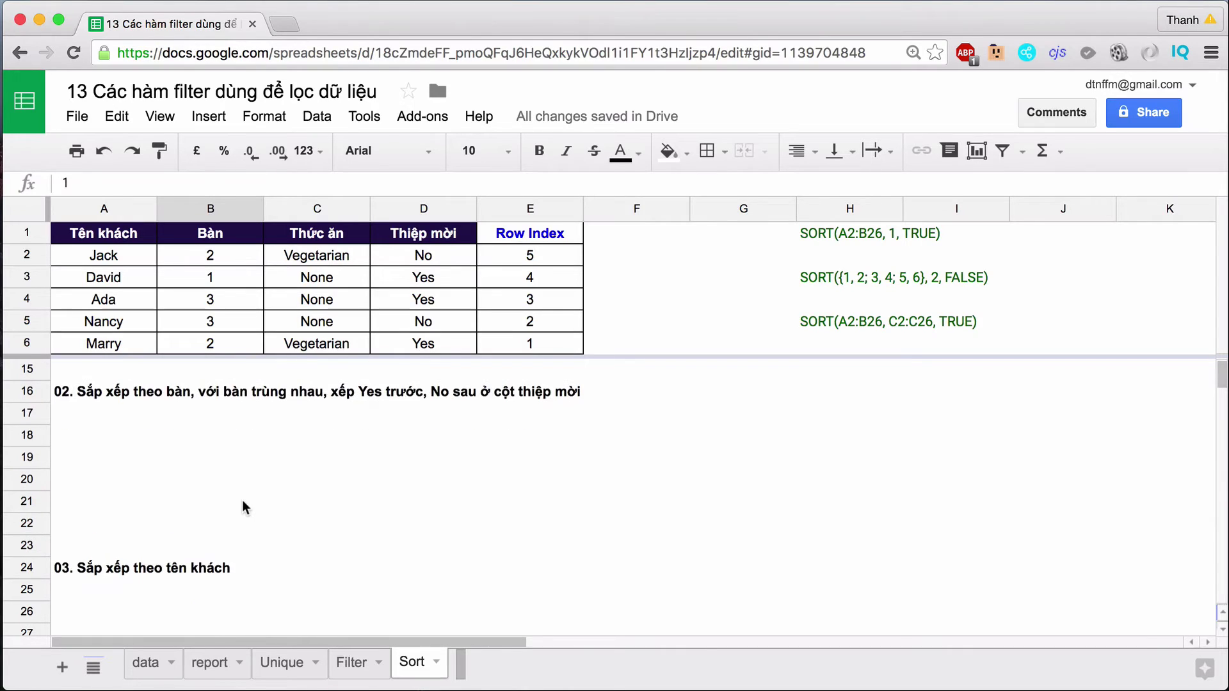
left_click(71, 415)
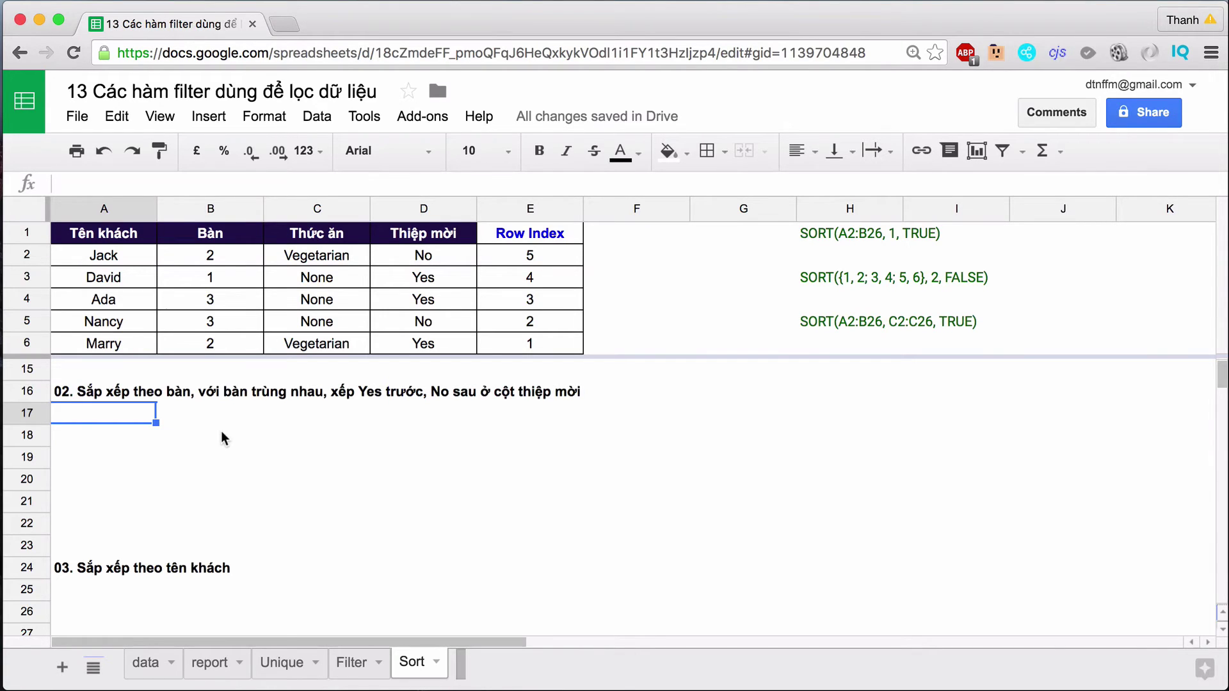
type("=")
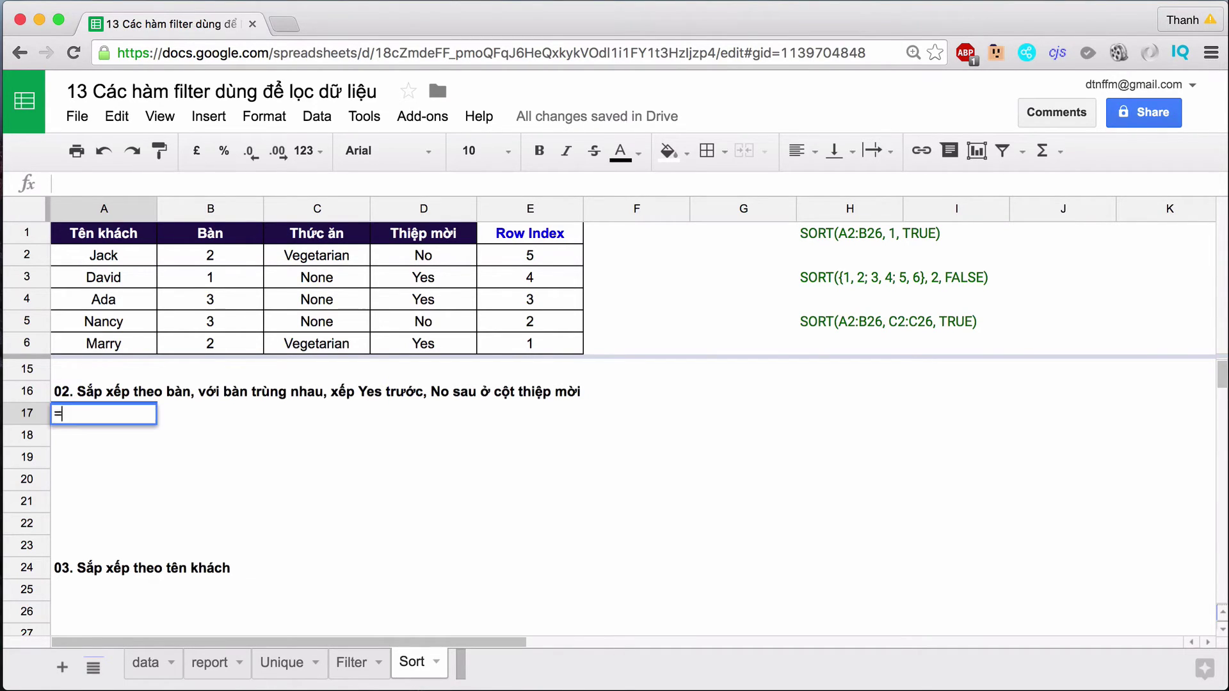
type("sort(")
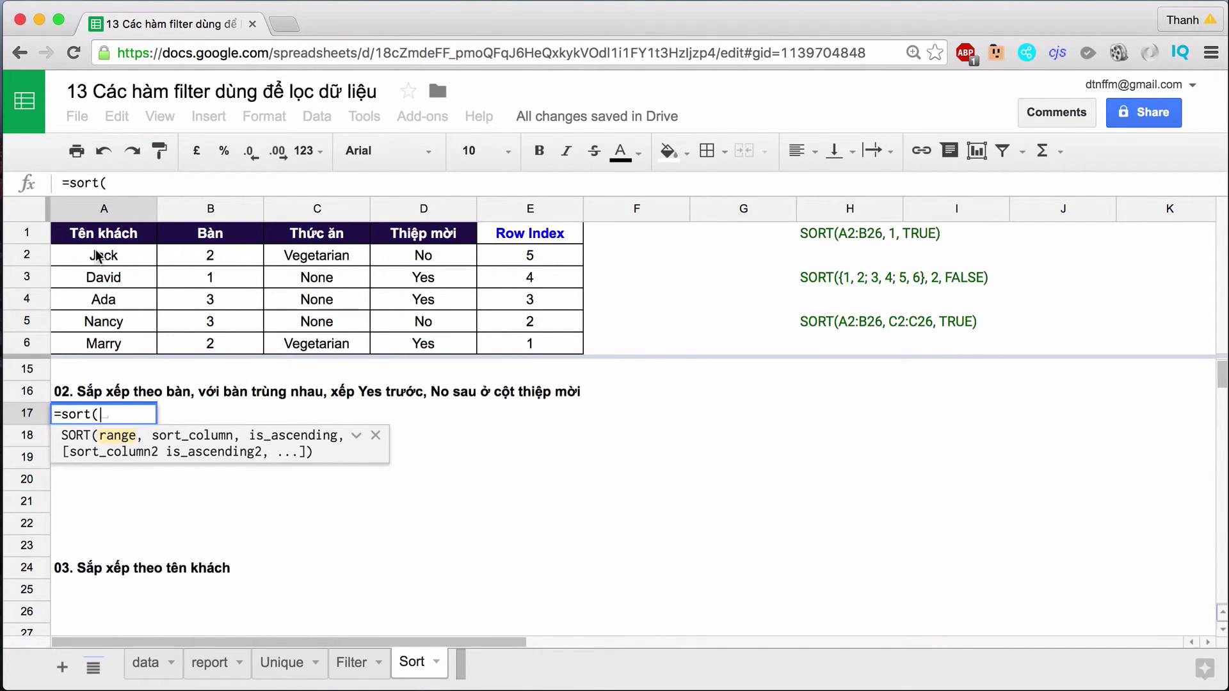
key("Escape")
left_click_drag(89, 234, 398, 238)
key("ctrl+c")
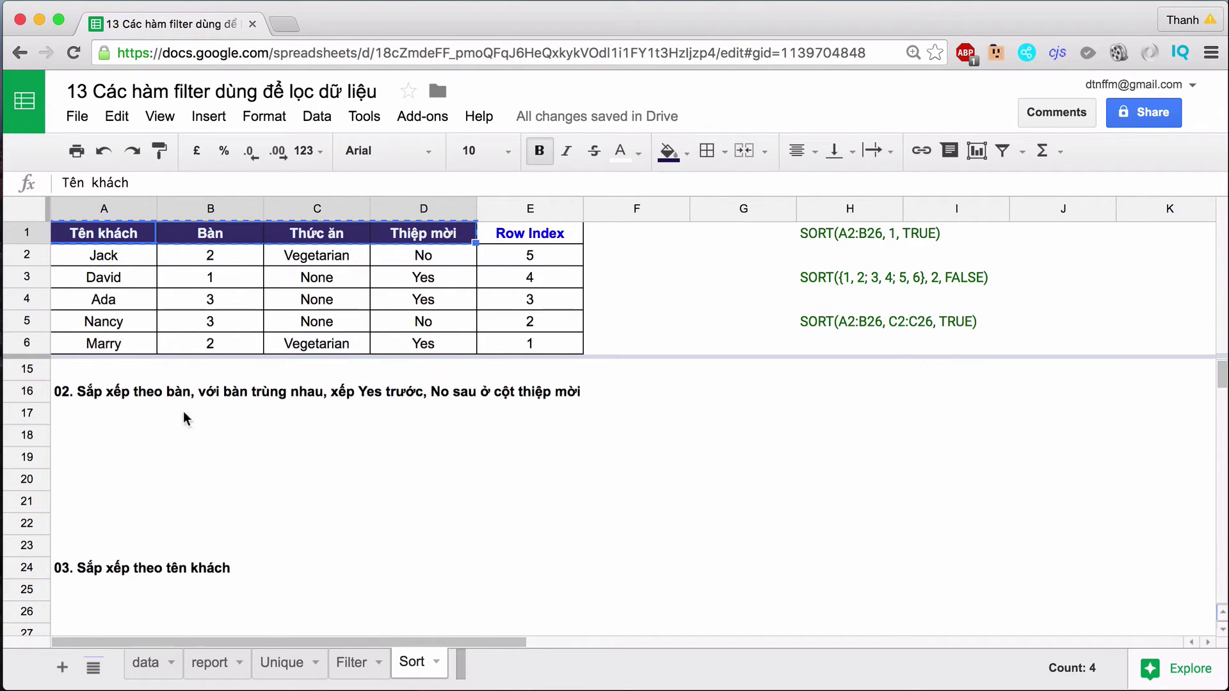
left_click(71, 416)
key("ctrl+v")
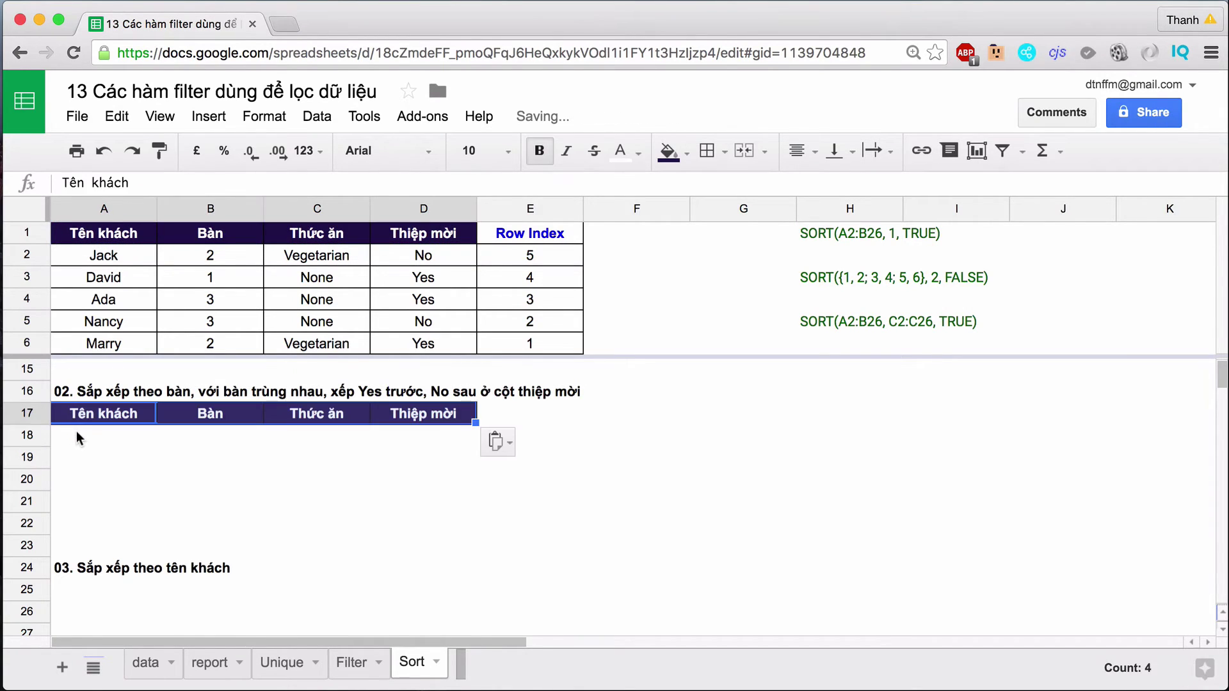
left_click(75, 431)
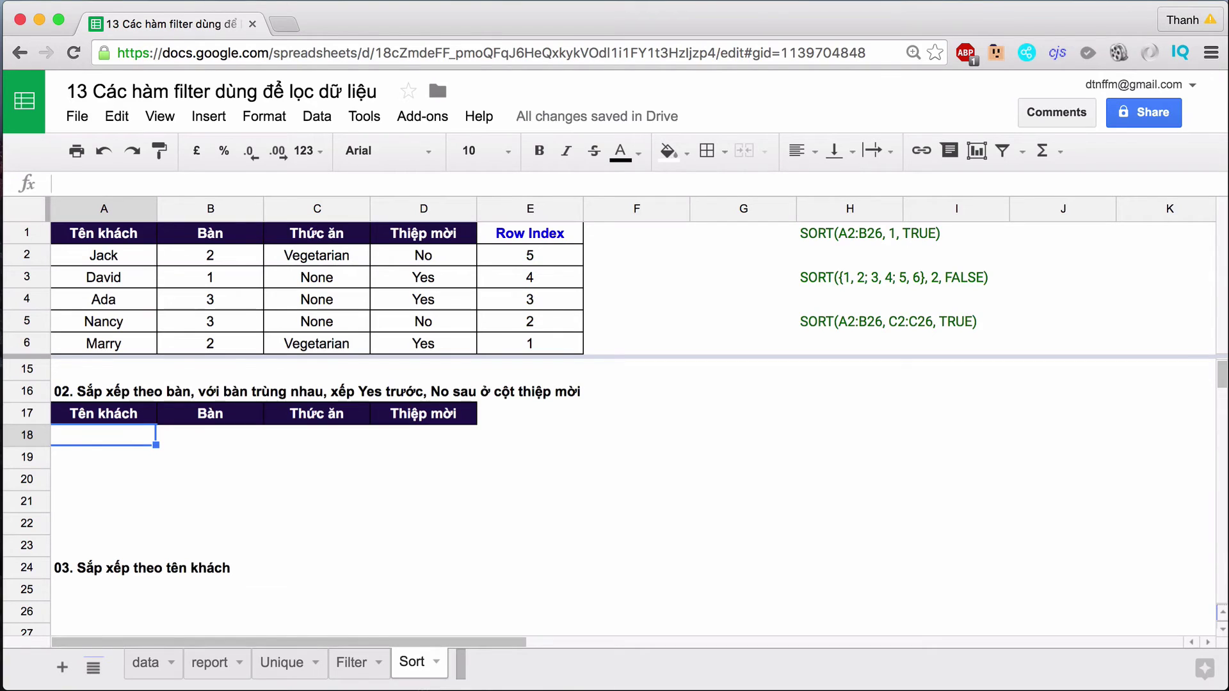
Enter =sort(A2:D6,2,TRUE,4,FALSE) in A18 to sort by table, then invitation Yes before No.
type("=sort(")
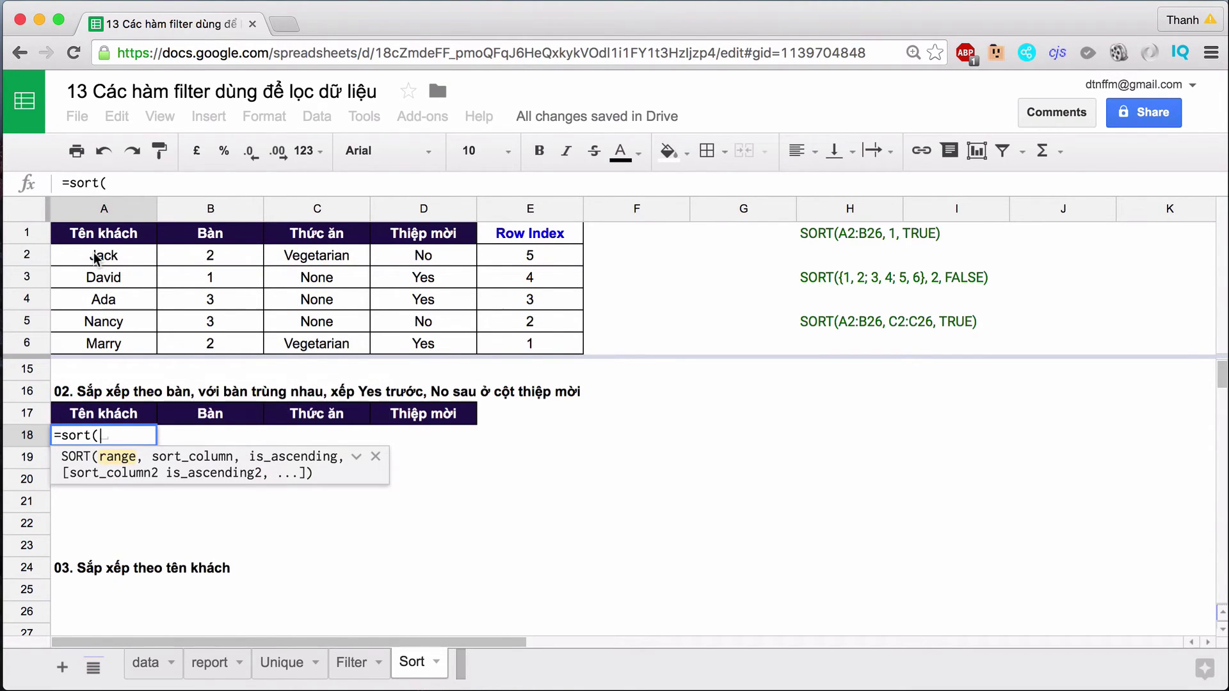
left_click_drag(94, 252, 438, 344)
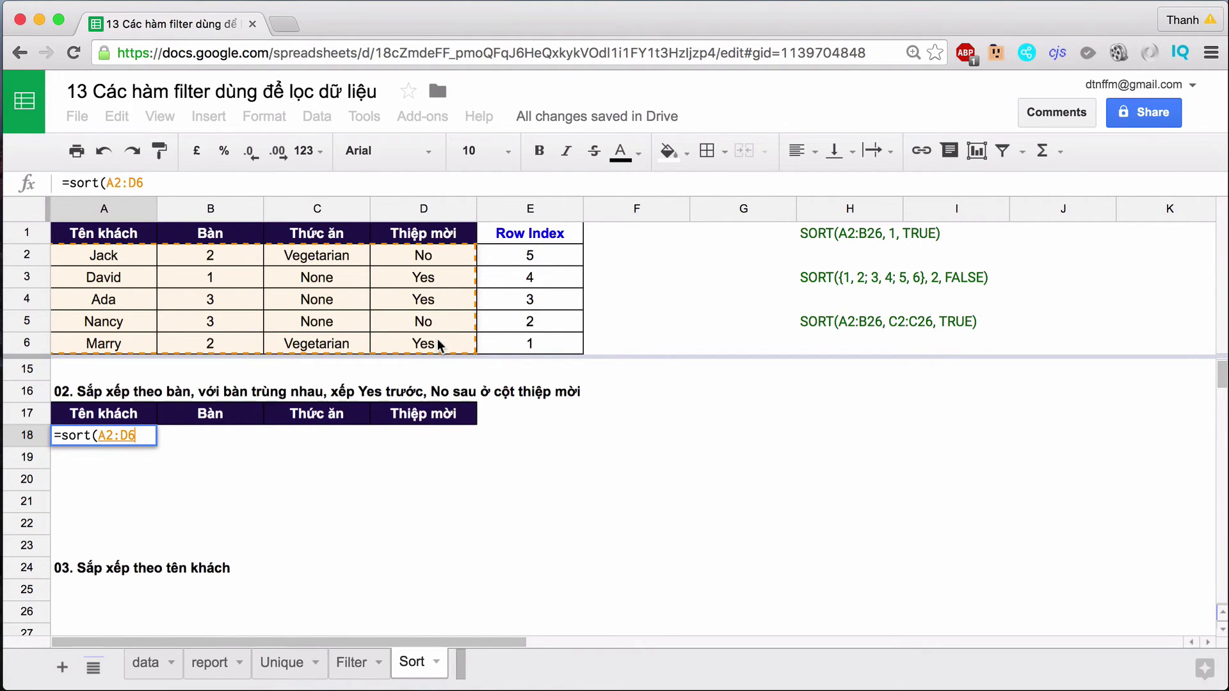
type(",")
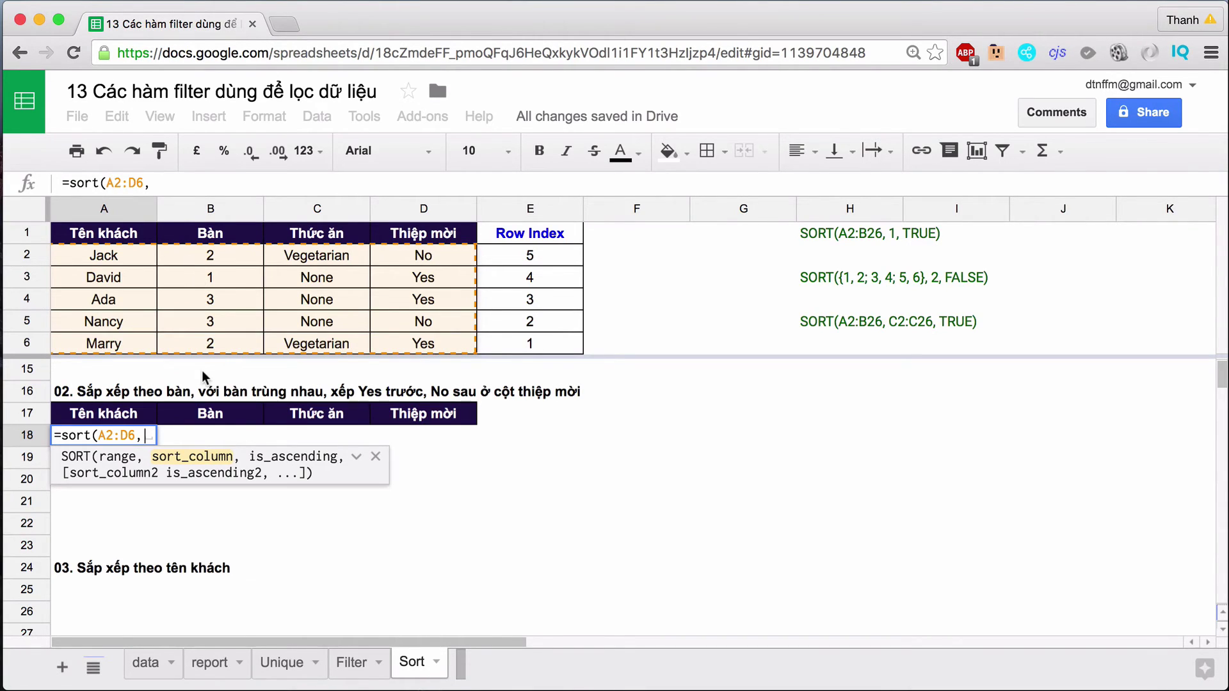
type("2,TRUE")
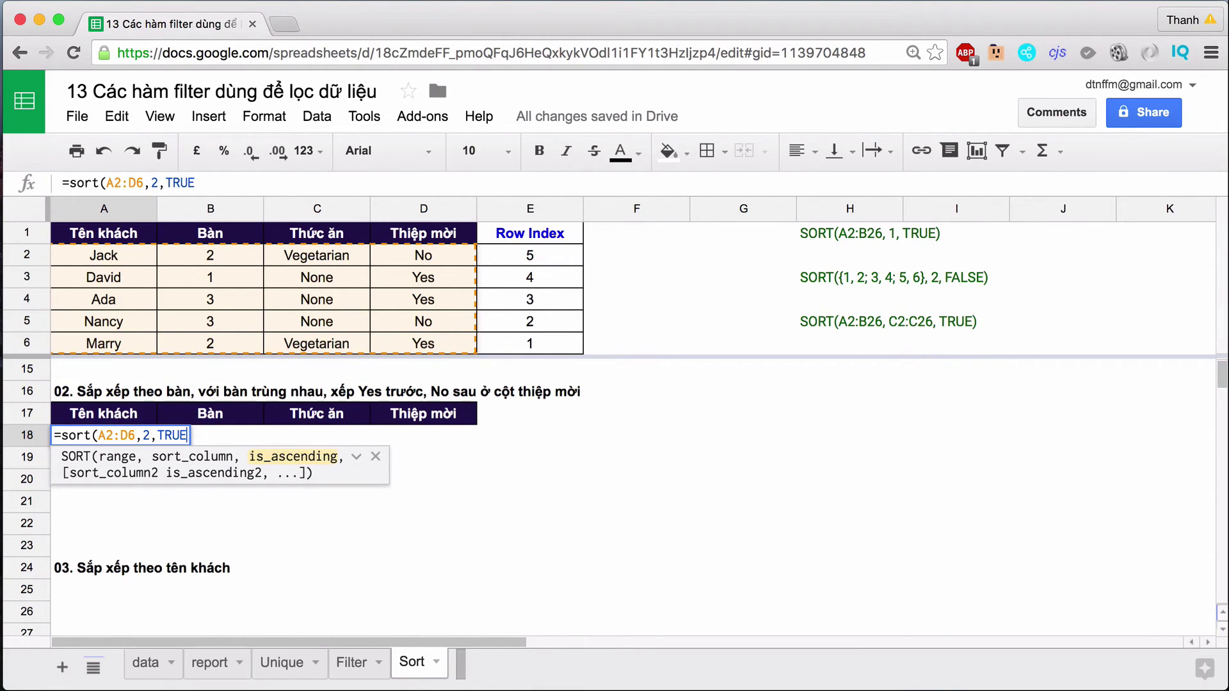
type(",")
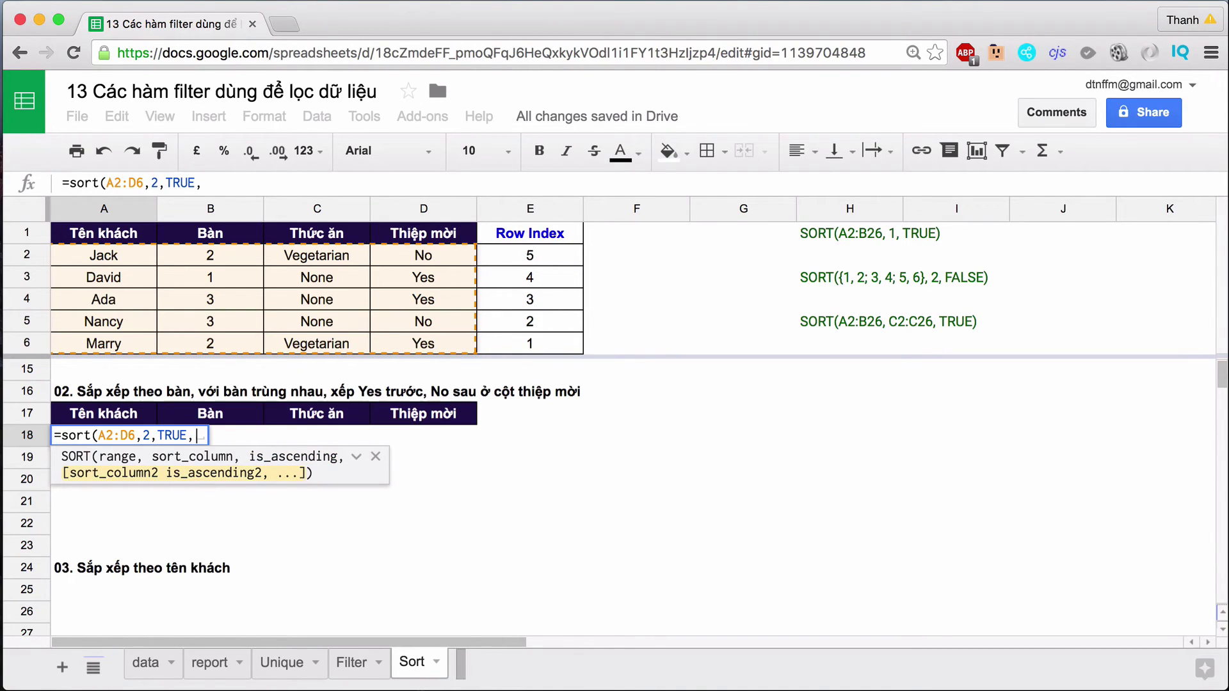
type("4")
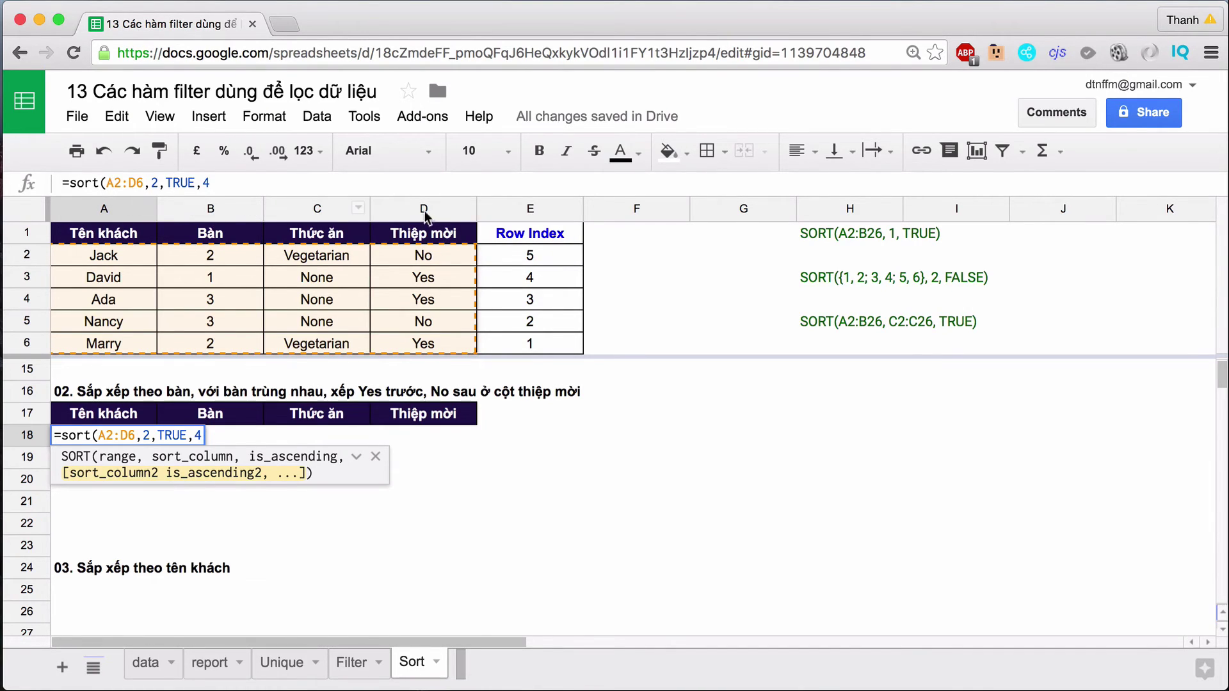
type(",")
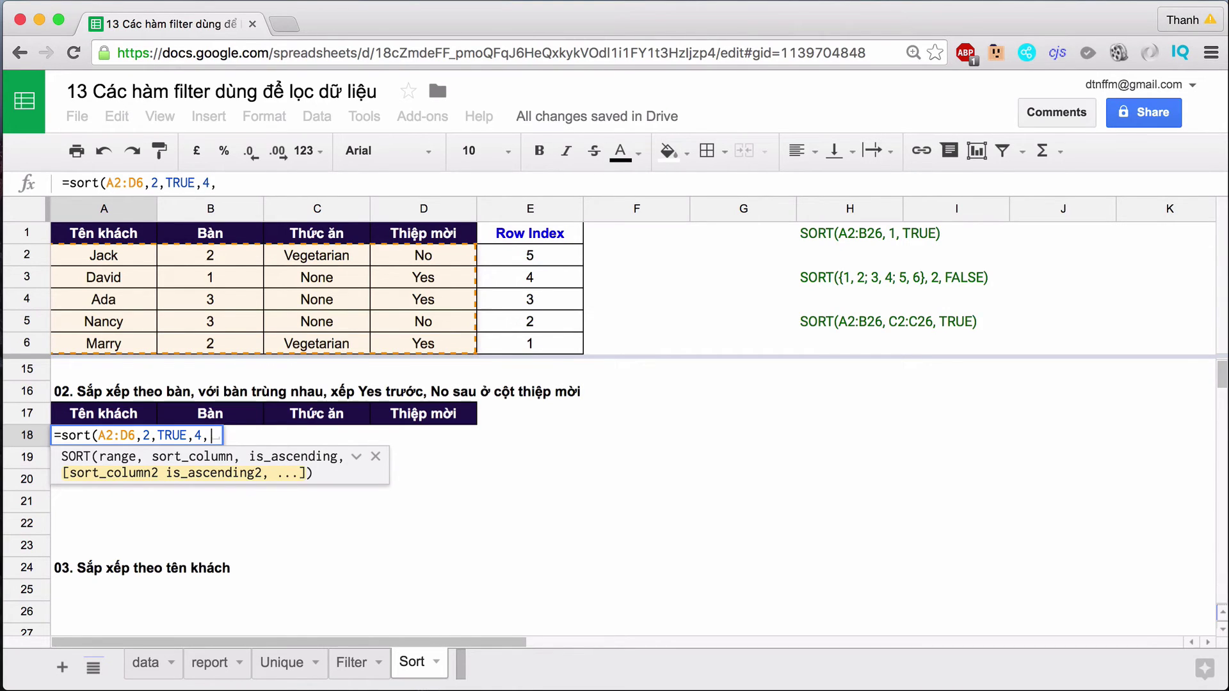
type("FALSE")
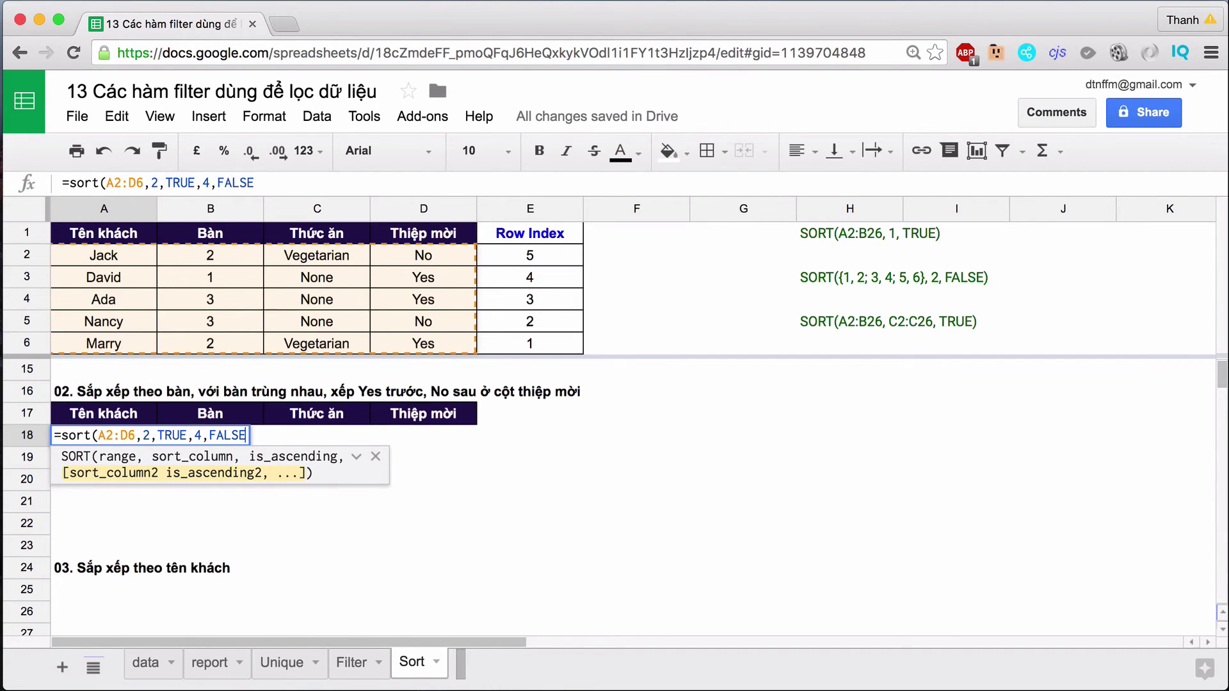
type(")")
key("Return")
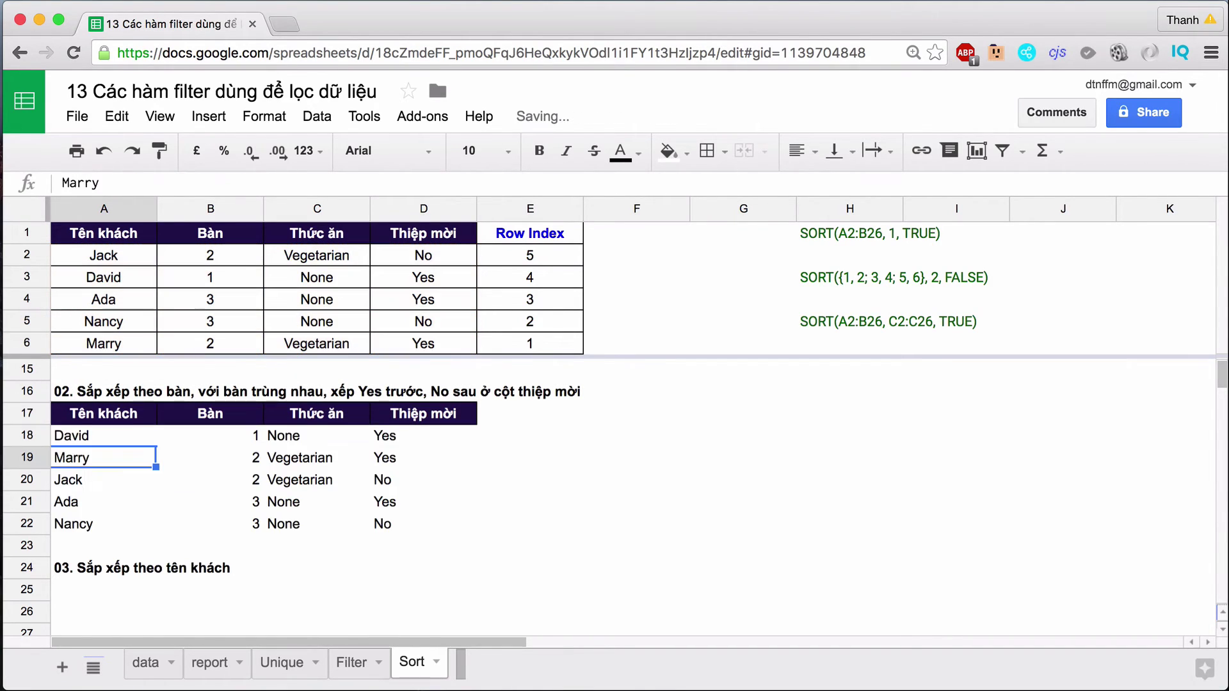
Verify the tied table-2 guests list Marry (Yes) ahead of Jack (No).
left_click(244, 458)
key("shift+Down")
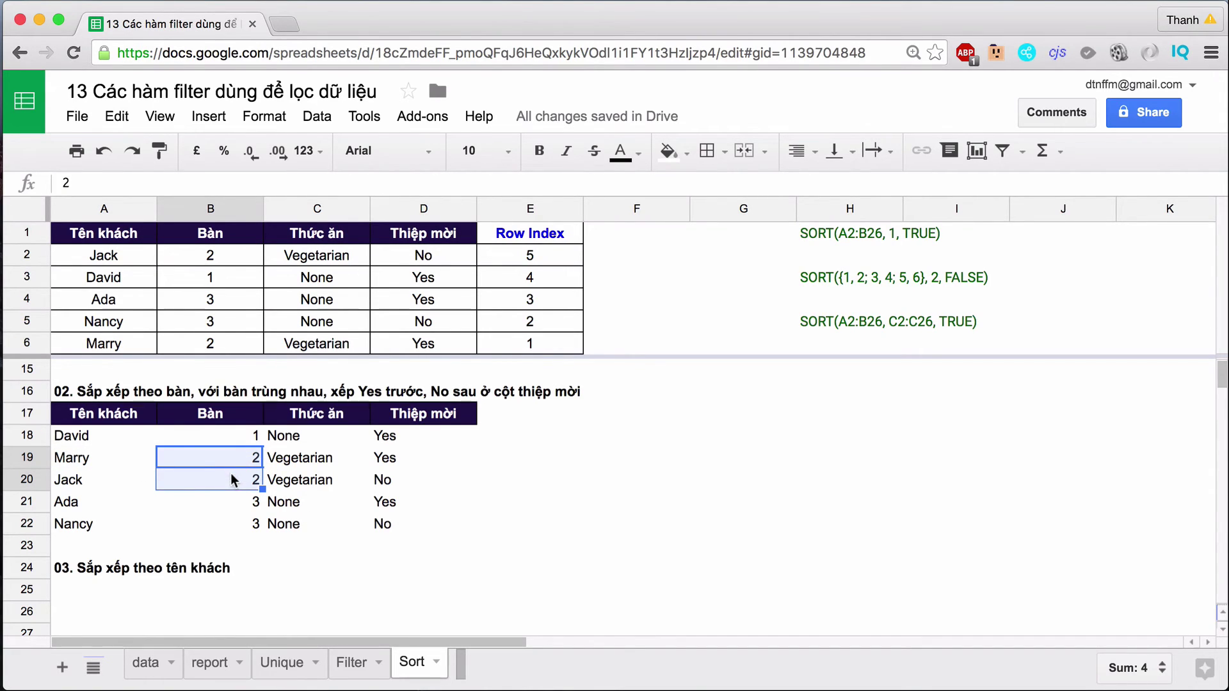
left_click(397, 456)
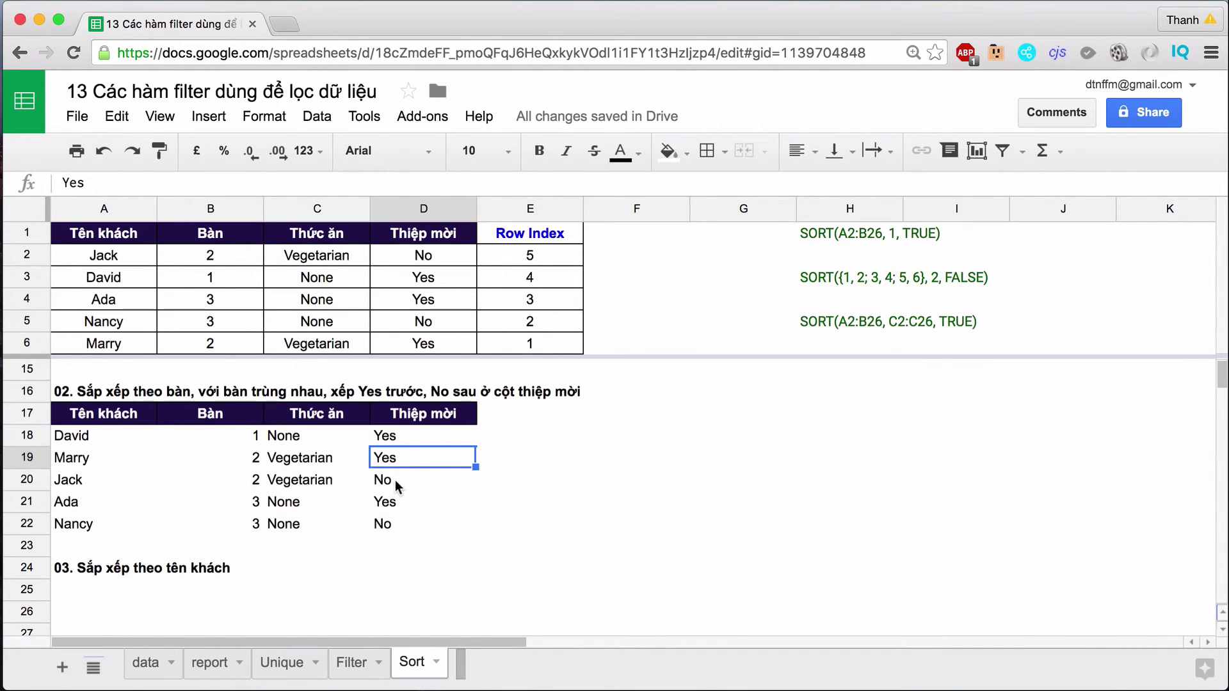
left_click(394, 480)
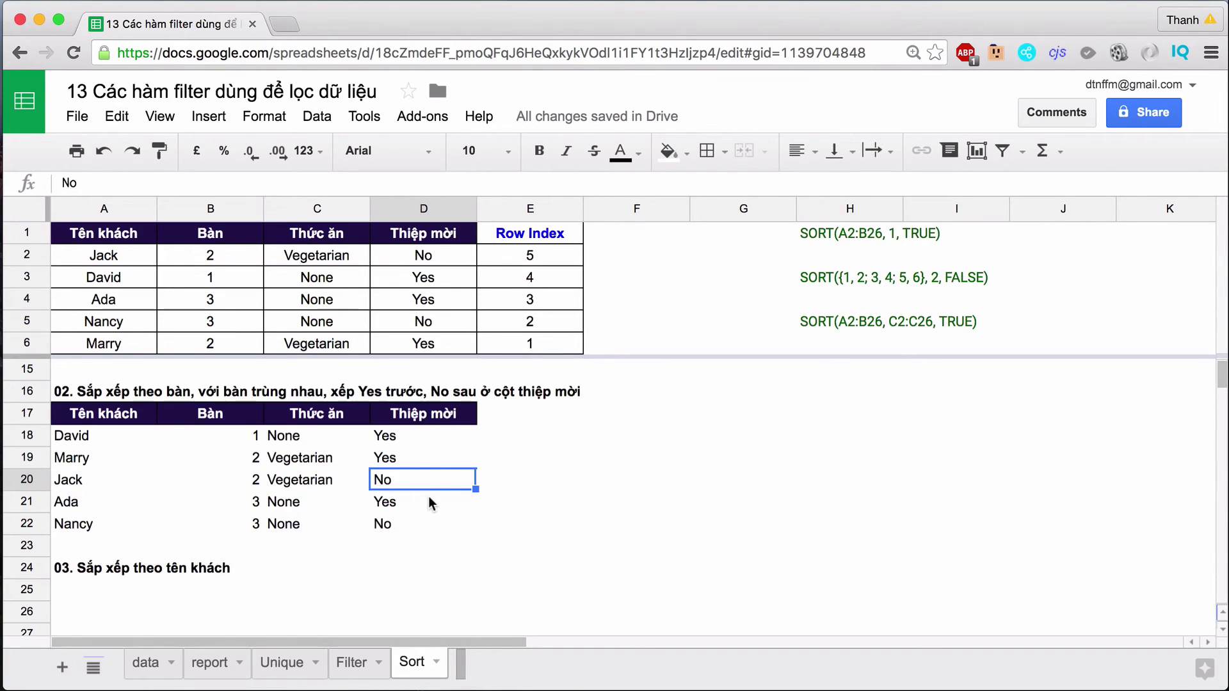
scroll(428, 502, "down", 5)
Enter =sort(A2:D6,1,TRUE) in A25 to sort the guests by name.
scroll(426, 502, "up", 1)
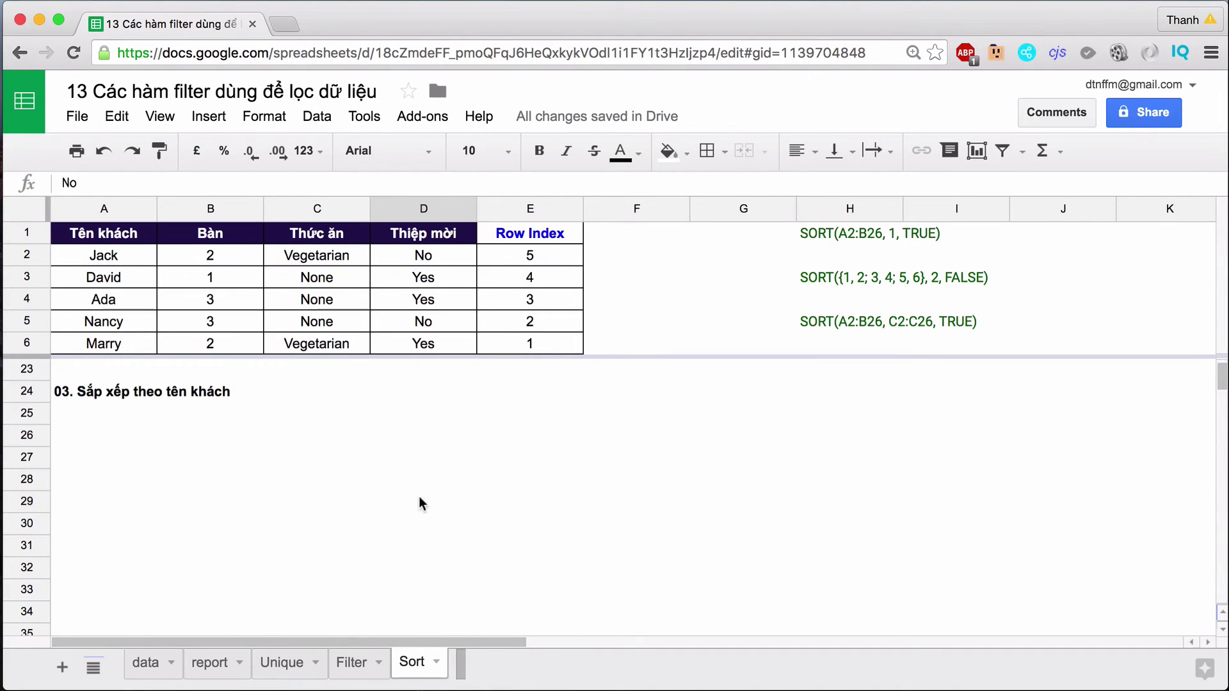
left_click(72, 416)
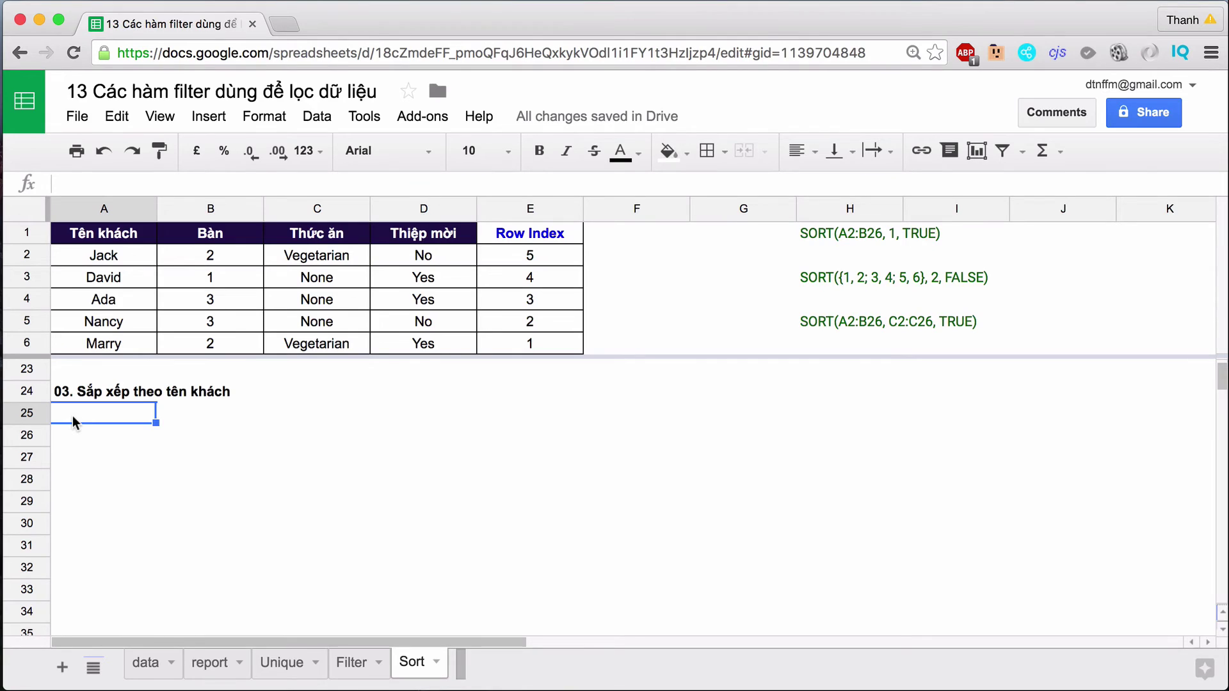
type("=sort(")
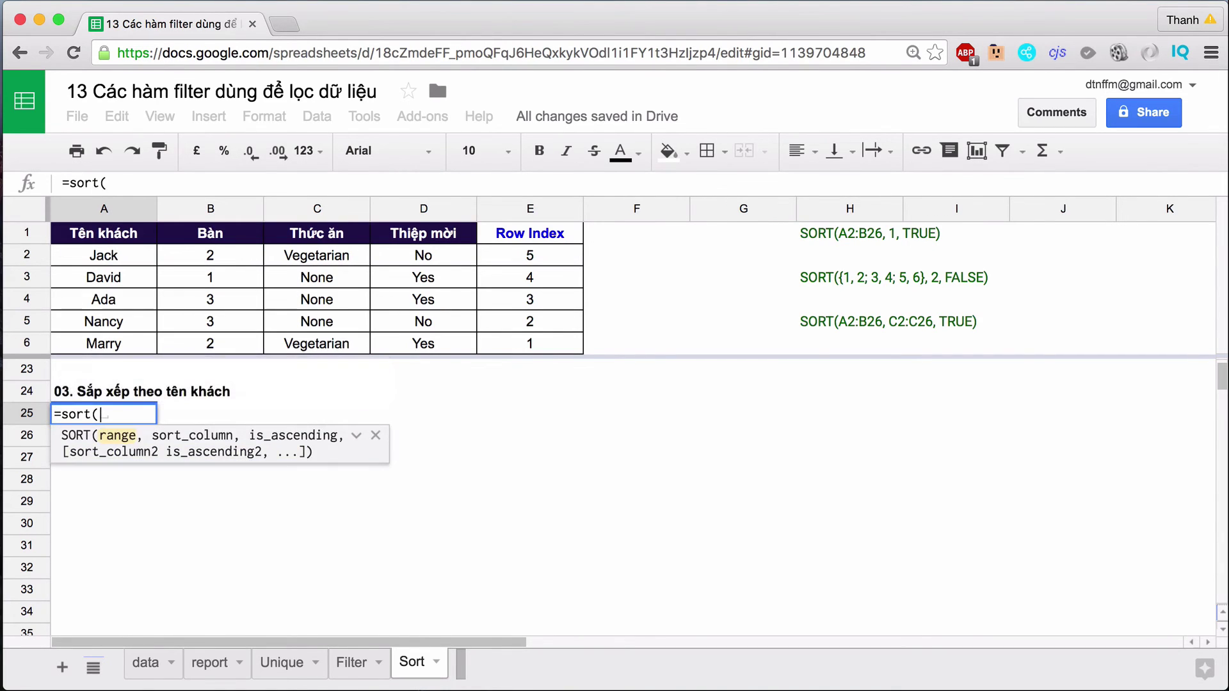
left_click_drag(88, 255, 413, 345)
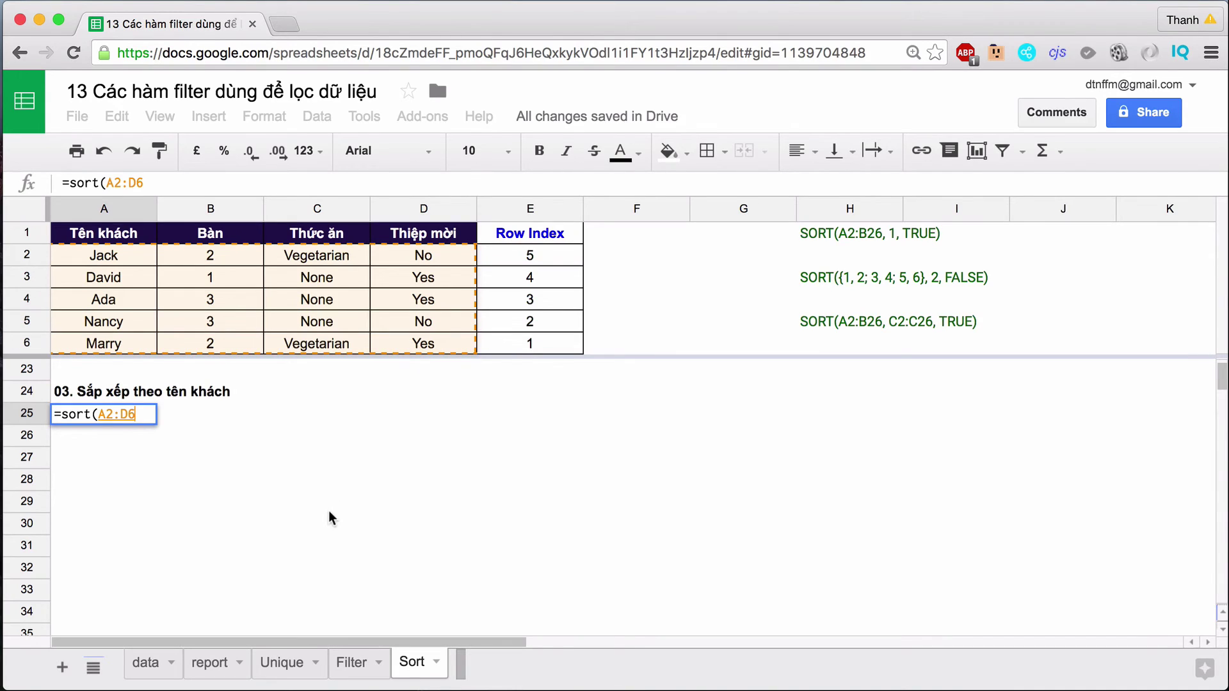
type(",")
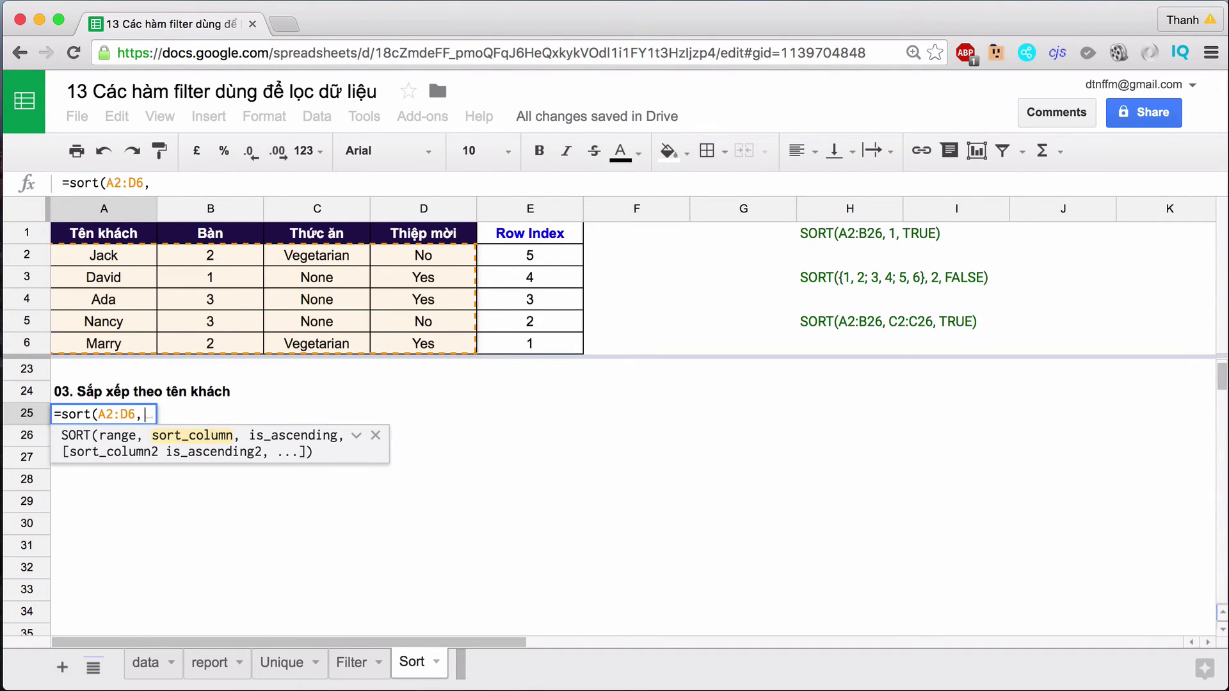
type("1,TRUE)")
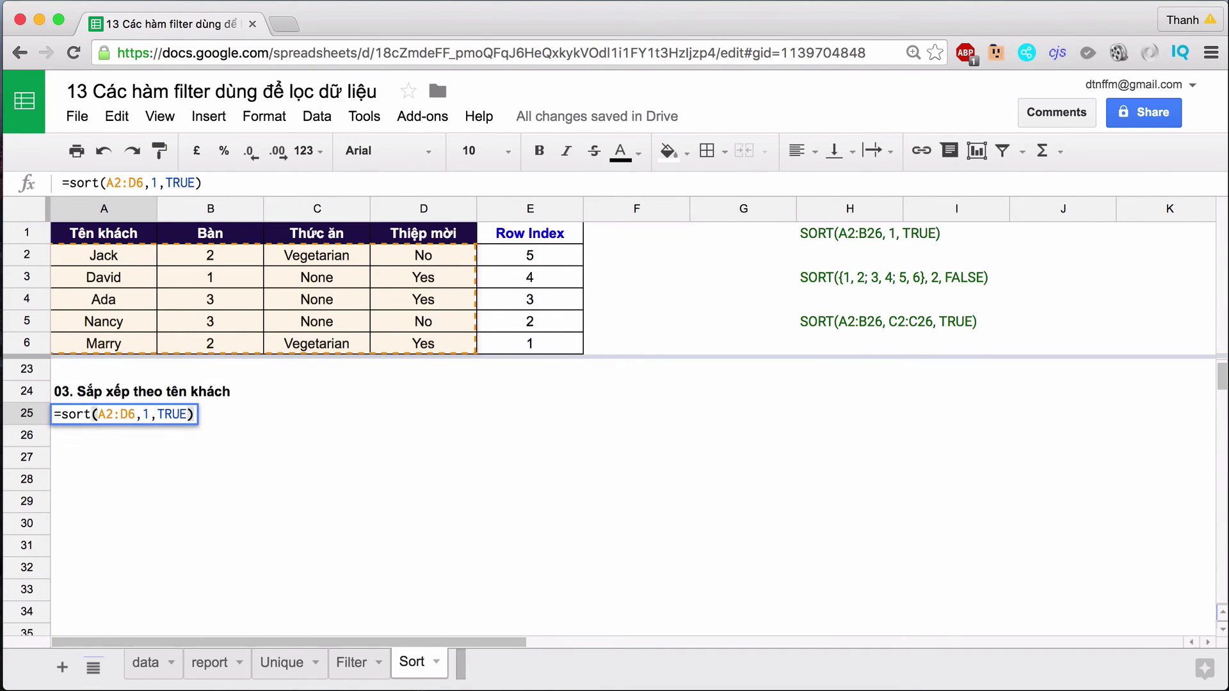
key("Return")
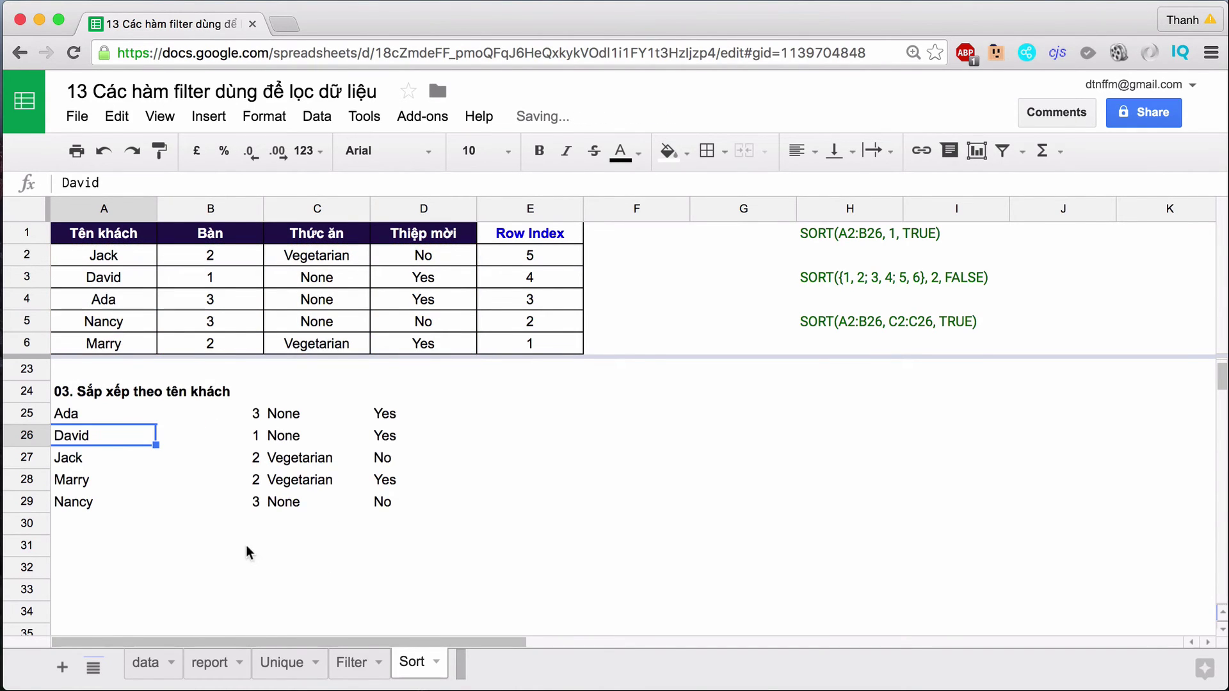
Check the sorted names run Ada, David, Jack, Marry, Nancy.
key("Up")
left_click(73, 435)
left_click(70, 457)
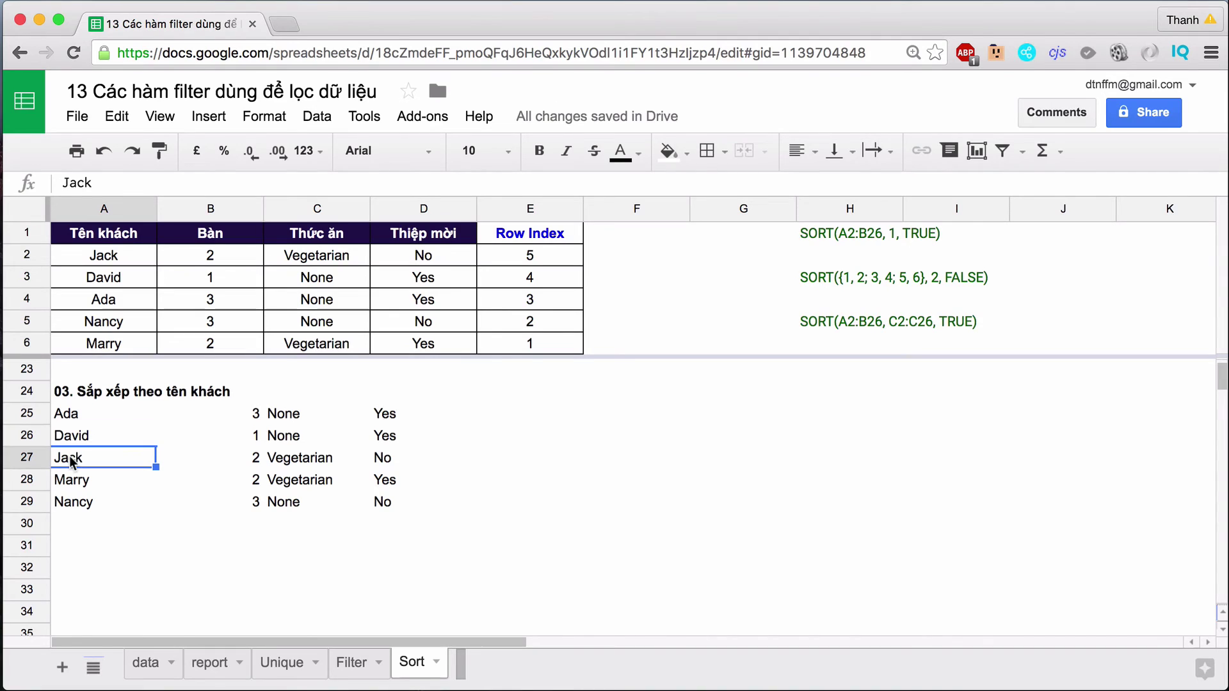
left_click(67, 480)
left_click(69, 503)
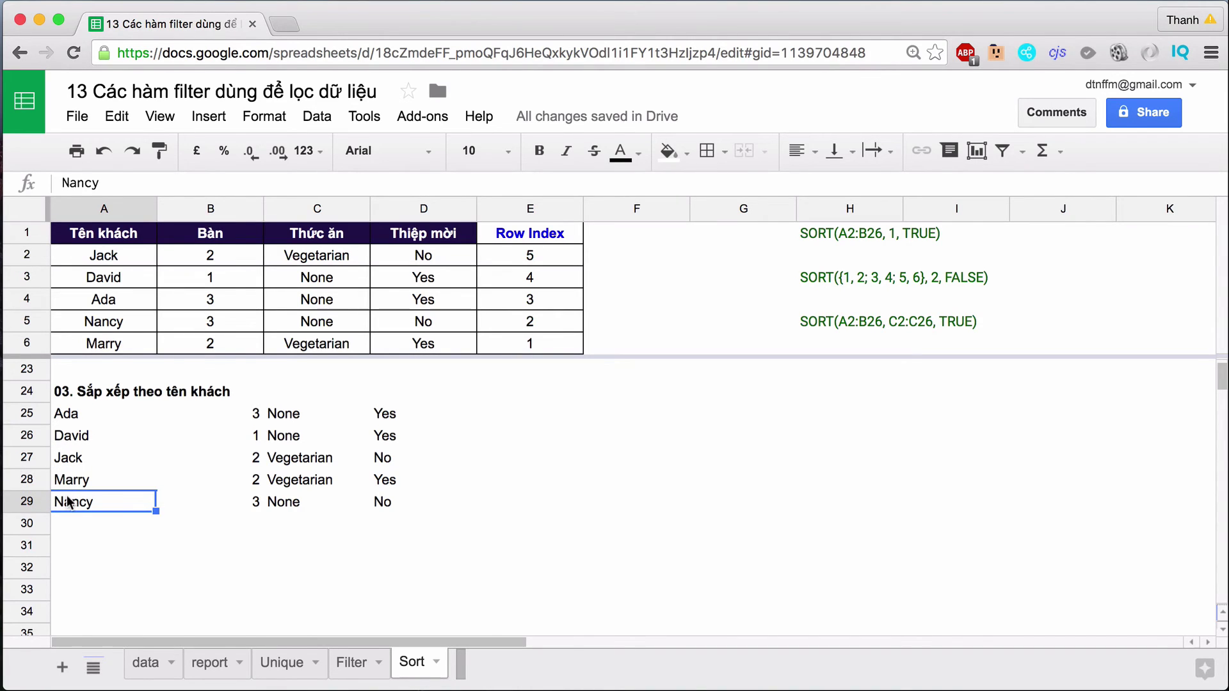
Point out the Row Index helper column E2:E6 alongside the guest data A2:D6.
scroll(309, 486, "up", 5)
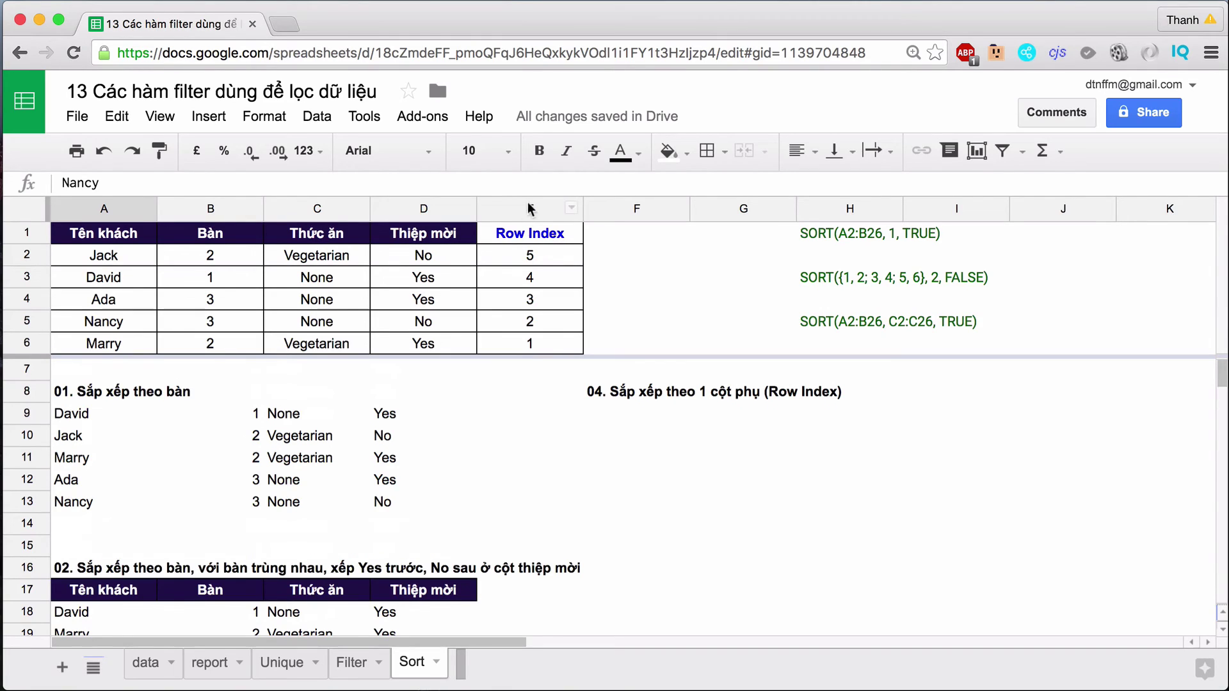
left_click_drag(535, 232, 542, 340)
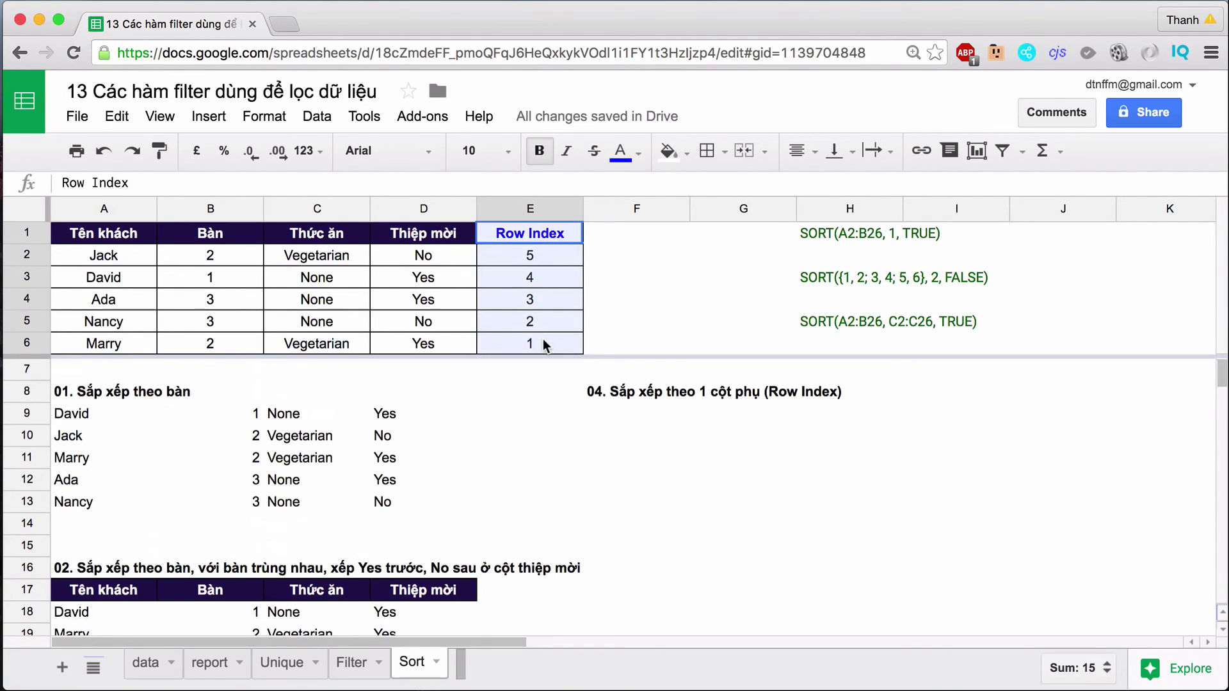
left_click(605, 306)
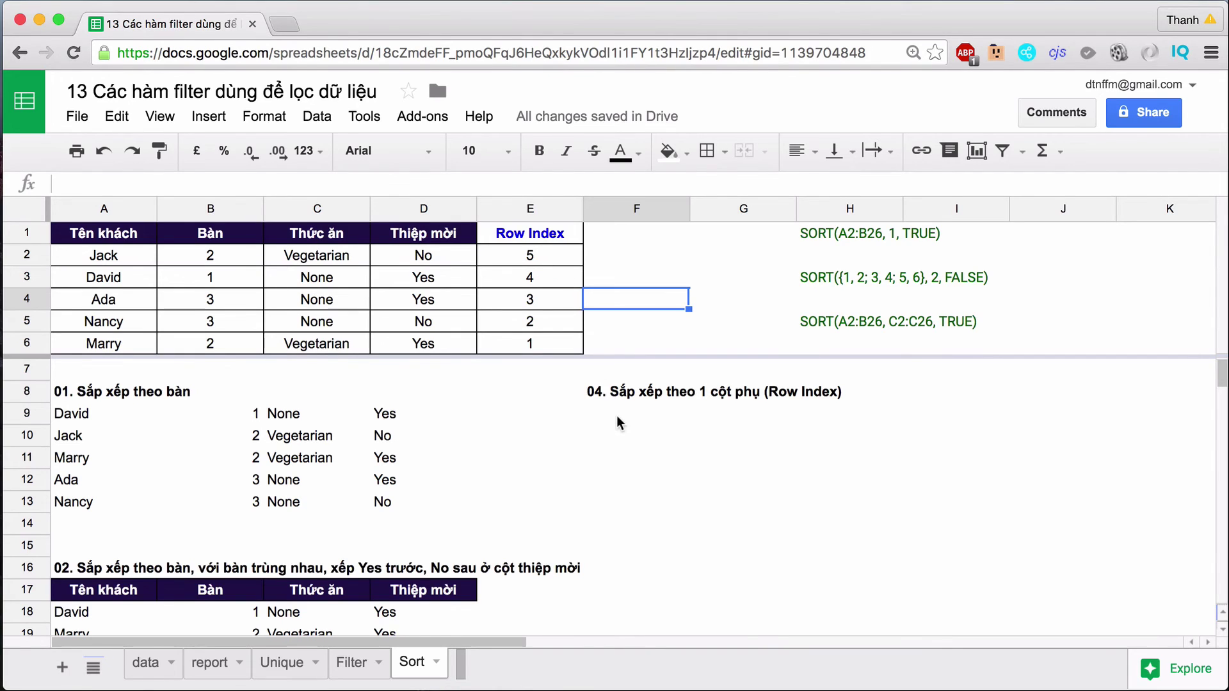
left_click_drag(113, 255, 429, 344)
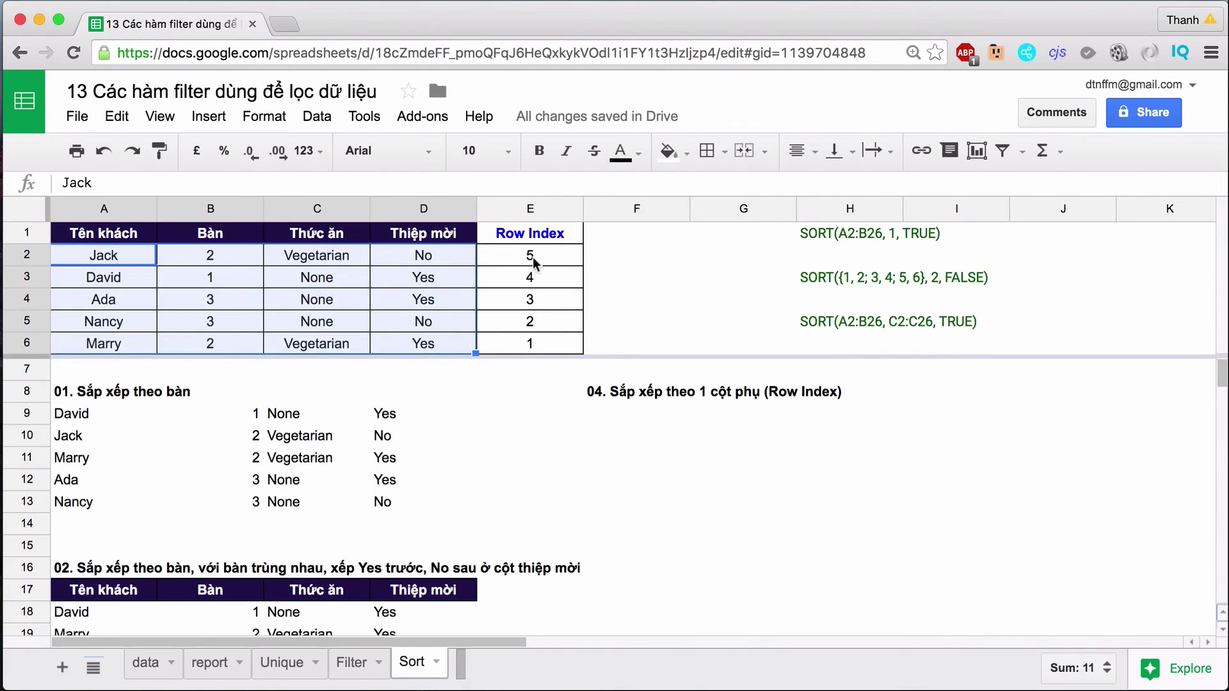
left_click_drag(533, 260, 548, 346)
Copy the guest header row A1:D1 for pasting at F9 under section 04.
left_click(614, 416)
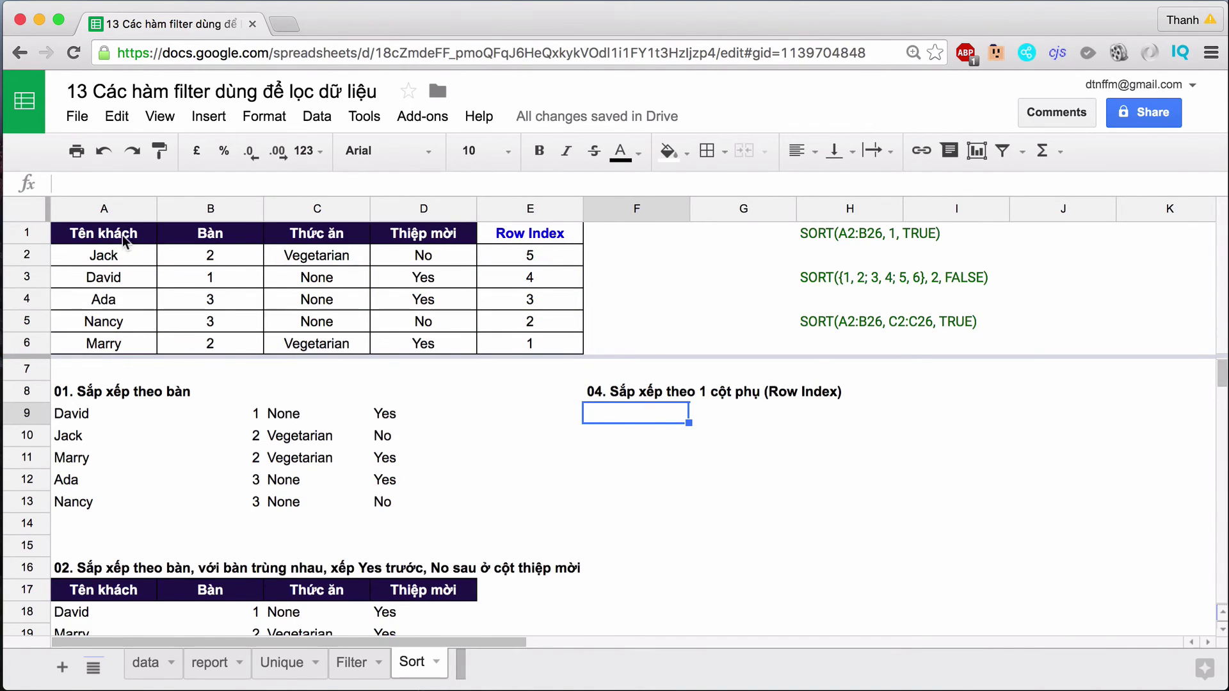
left_click_drag(120, 235, 404, 237)
key("ctrl+c")
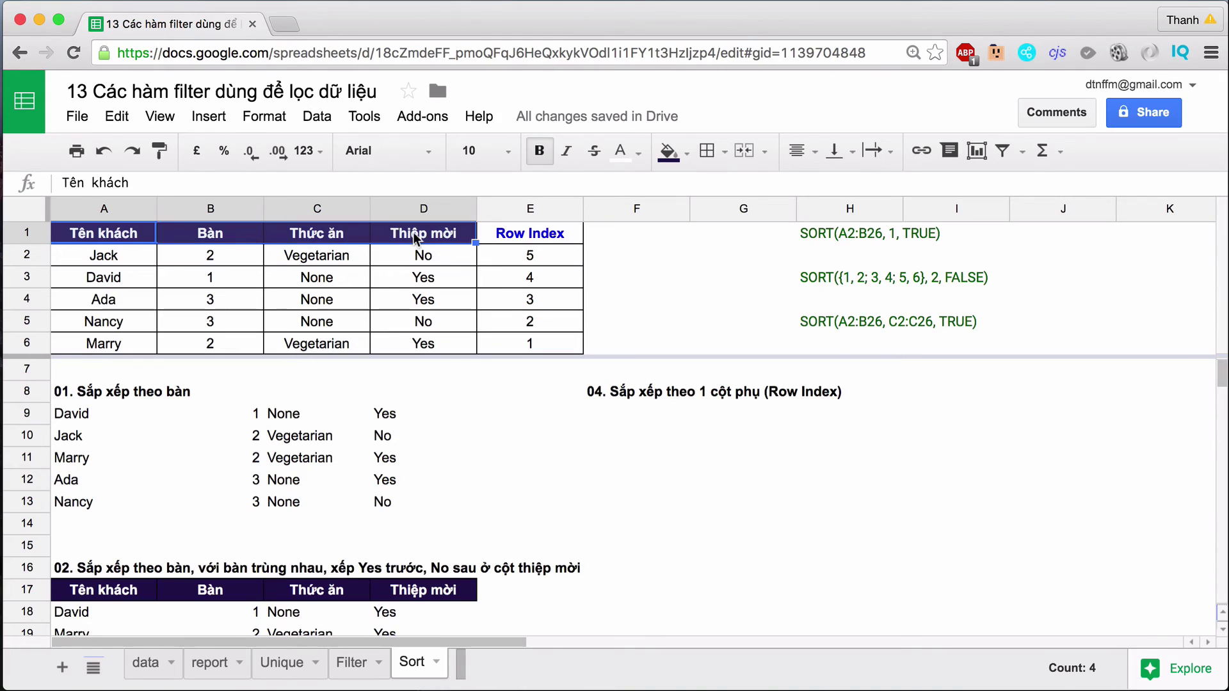
left_click(612, 421)
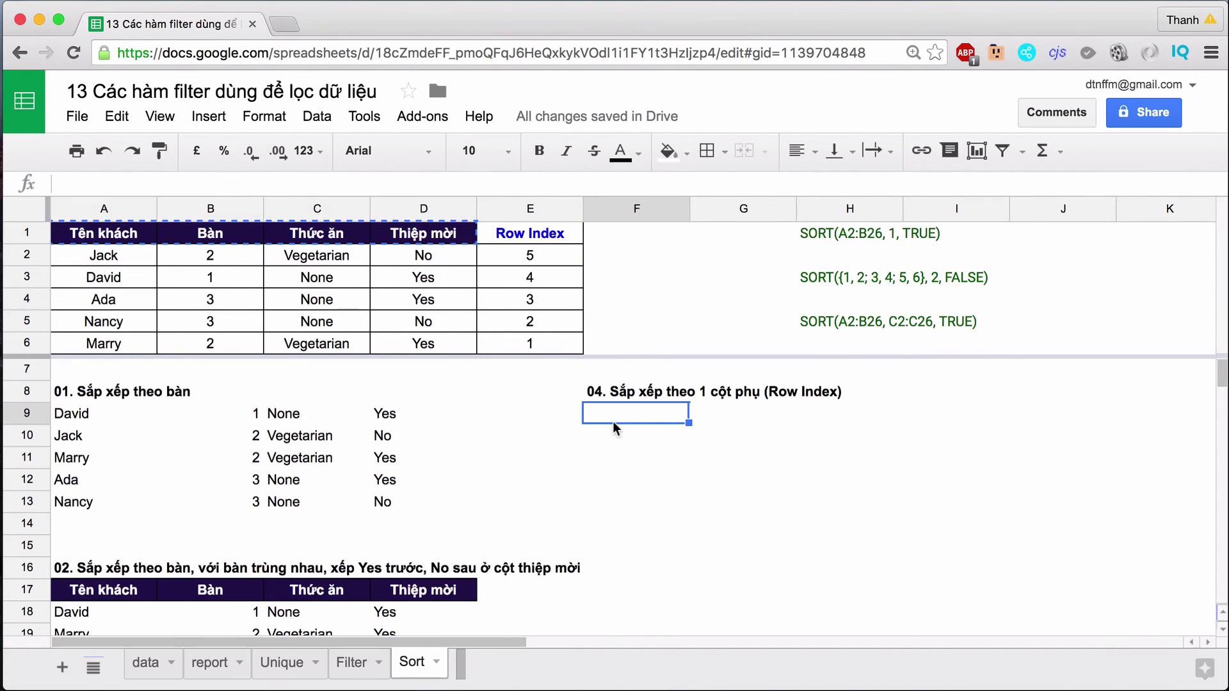
Paste headers into F9:I9 and enter =sort(A2:D6,E2:E6,FALSE) in F10.
key("ctrl+v")
left_click(614, 436)
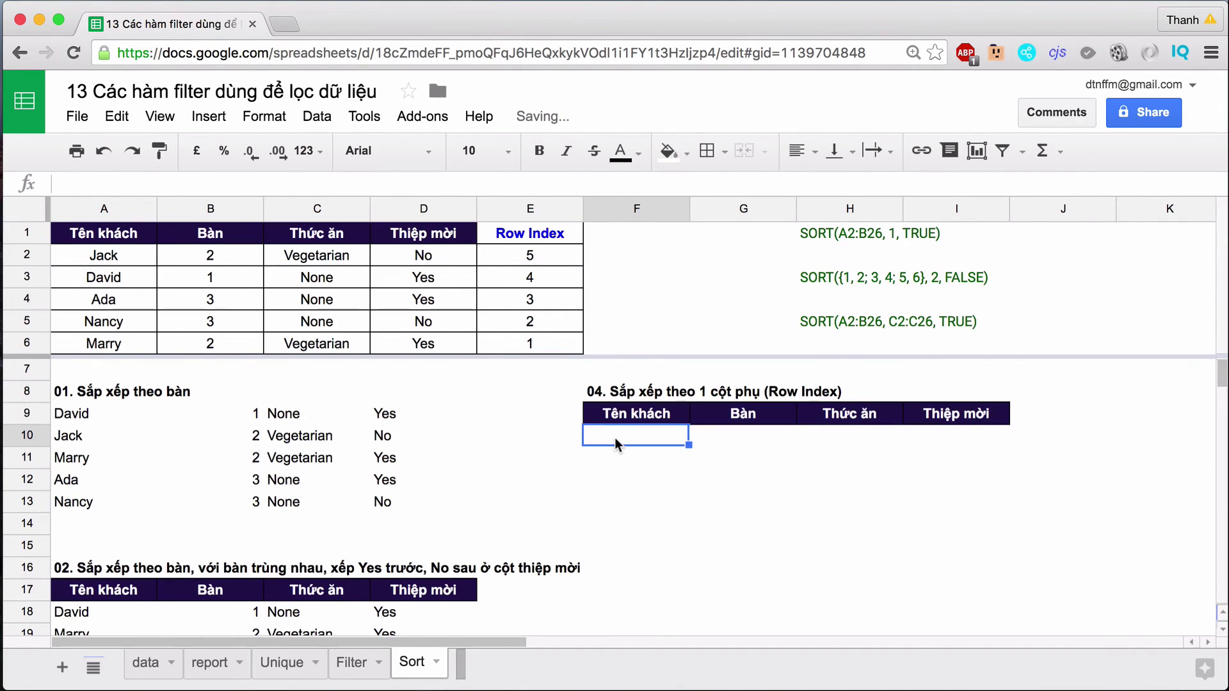
type("=sort(")
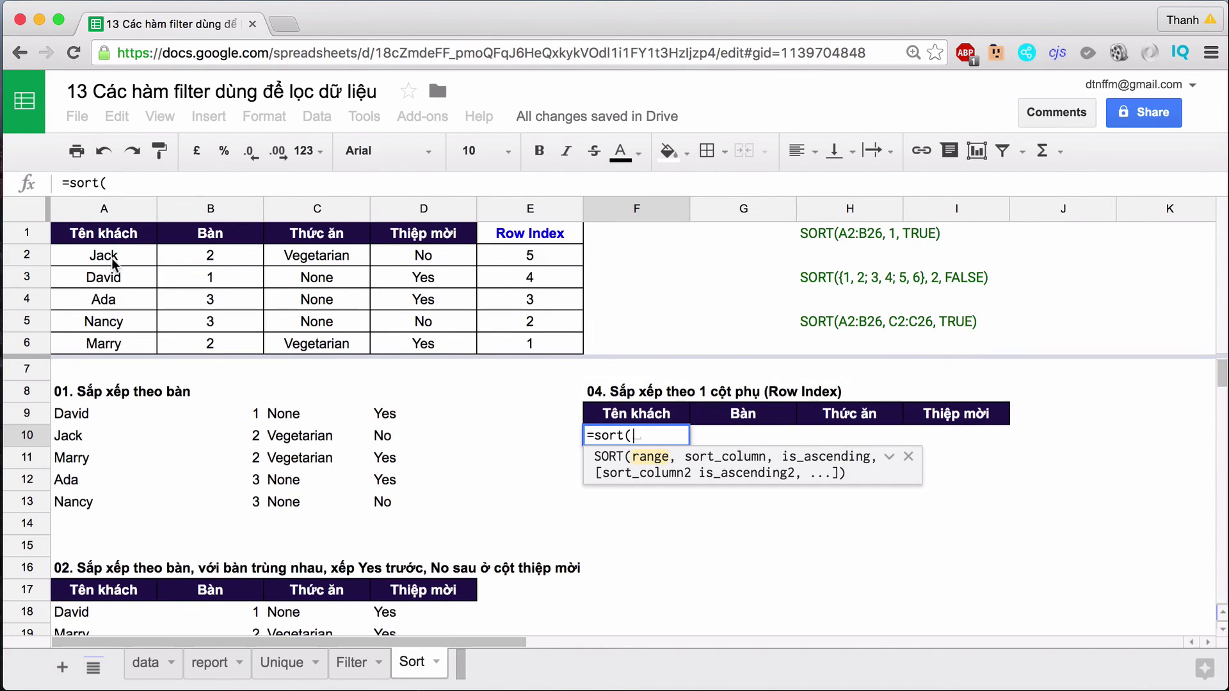
left_click_drag(110, 259, 417, 350)
type(",")
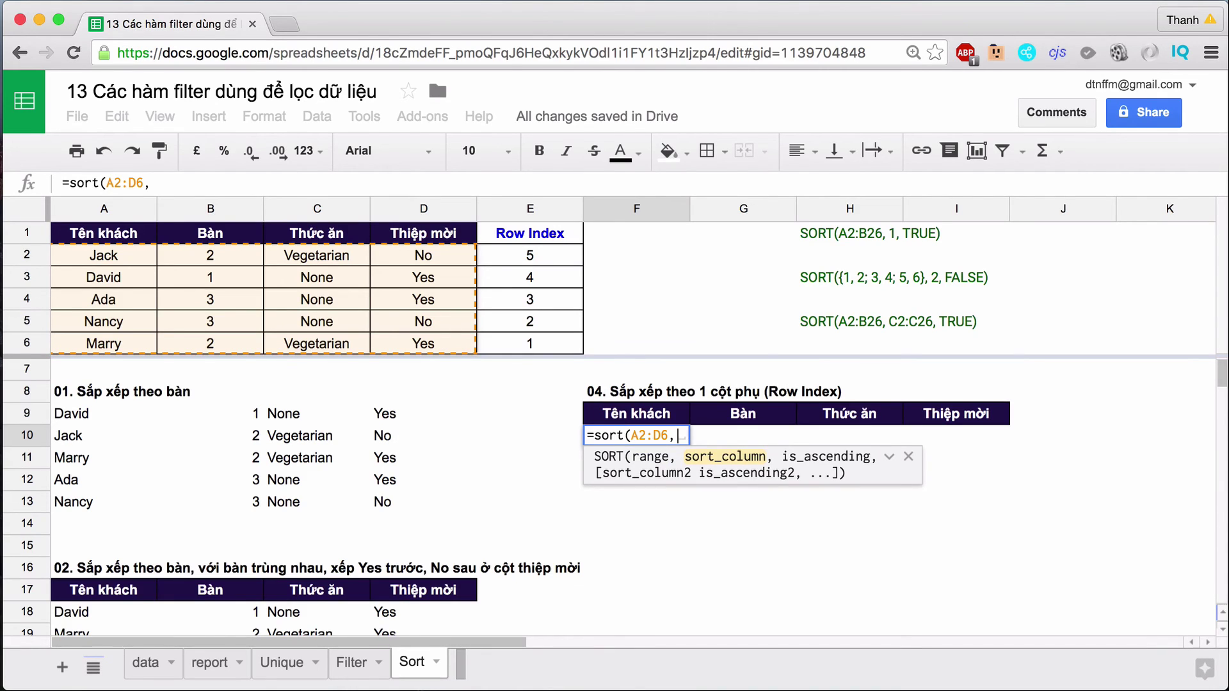
type("E2:")
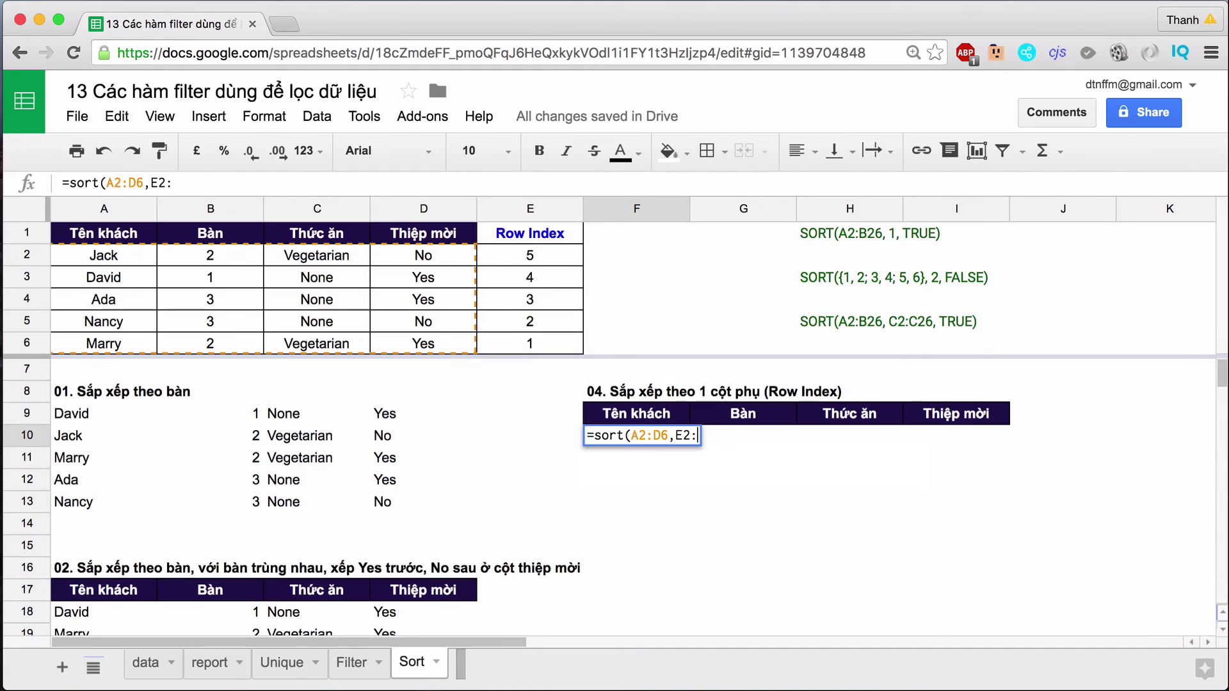
type("E6")
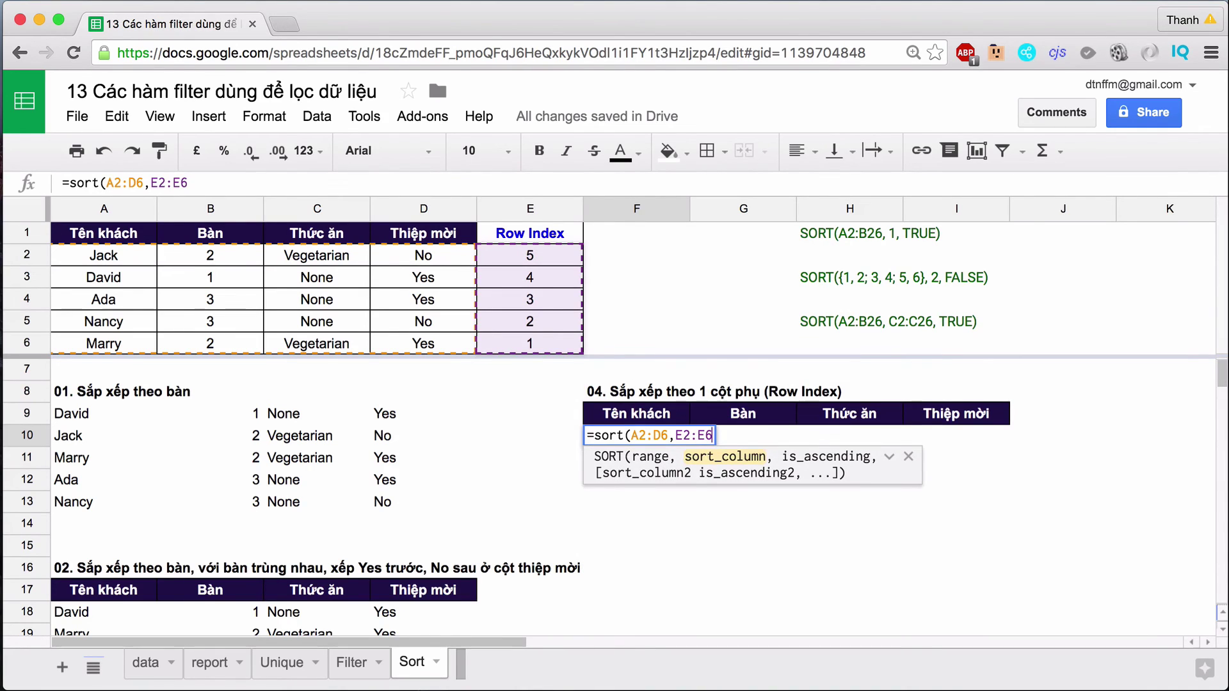
type(",")
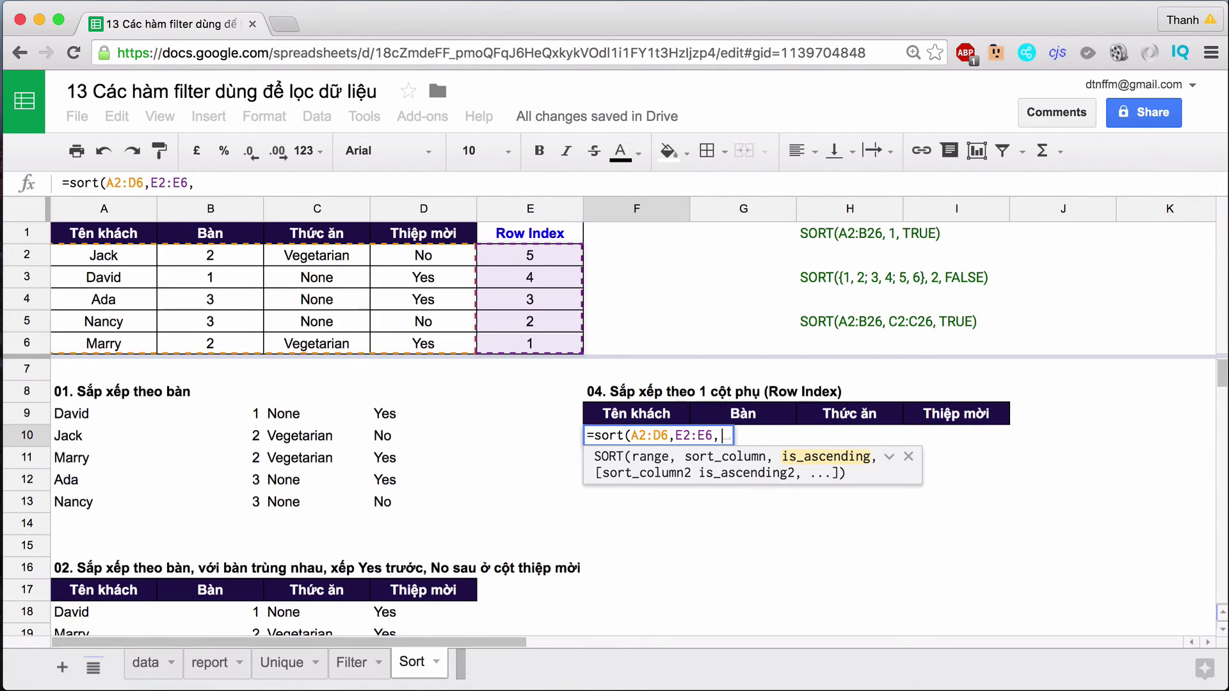
type("FLAS")
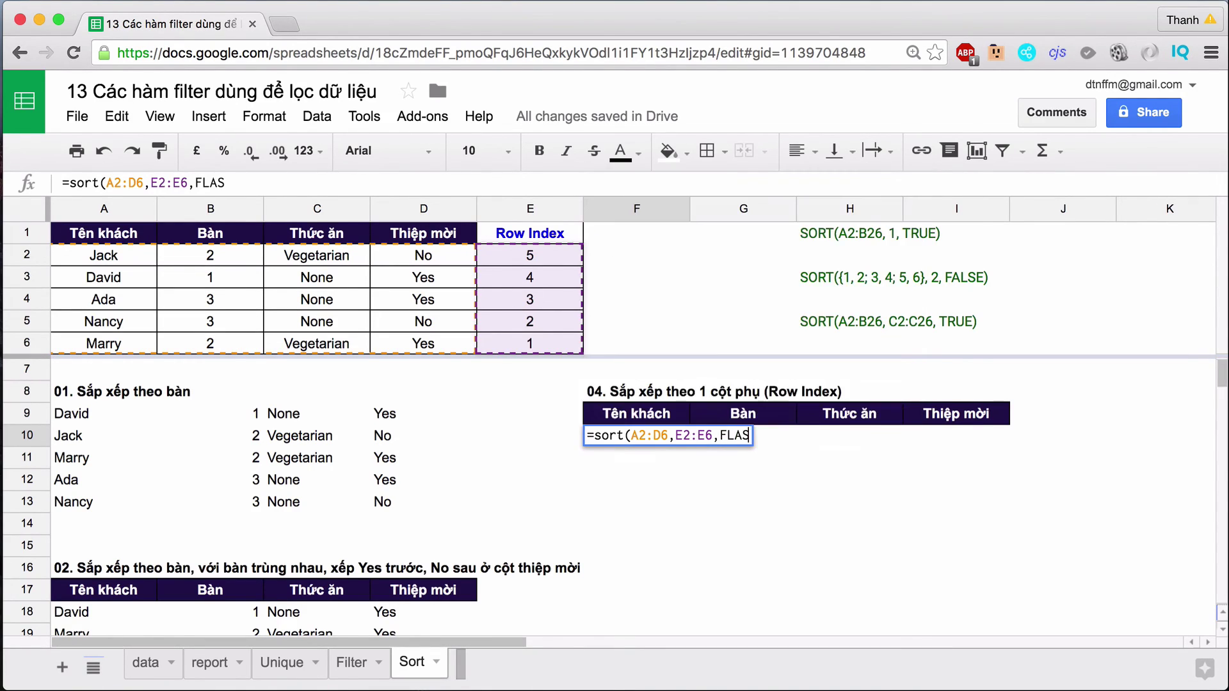
key("BackSpace")
key("BackSpace")
key("BackSpace")
type("a")
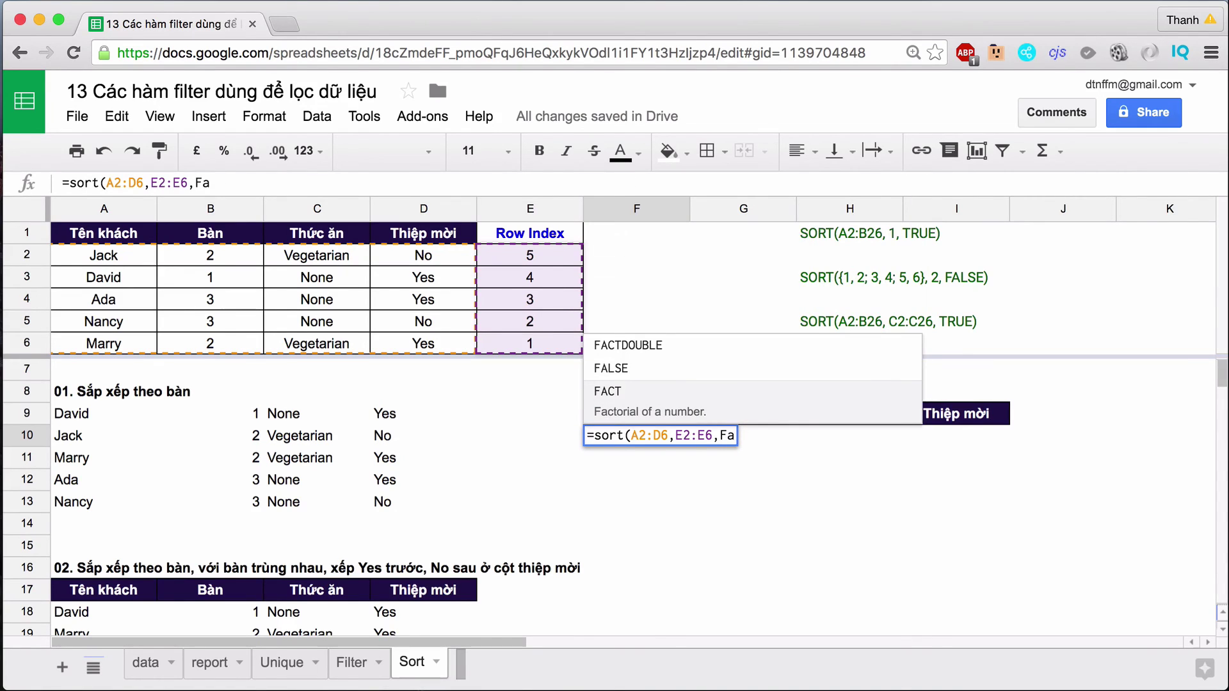
type("l")
key("Tab")
key("BackSpace")
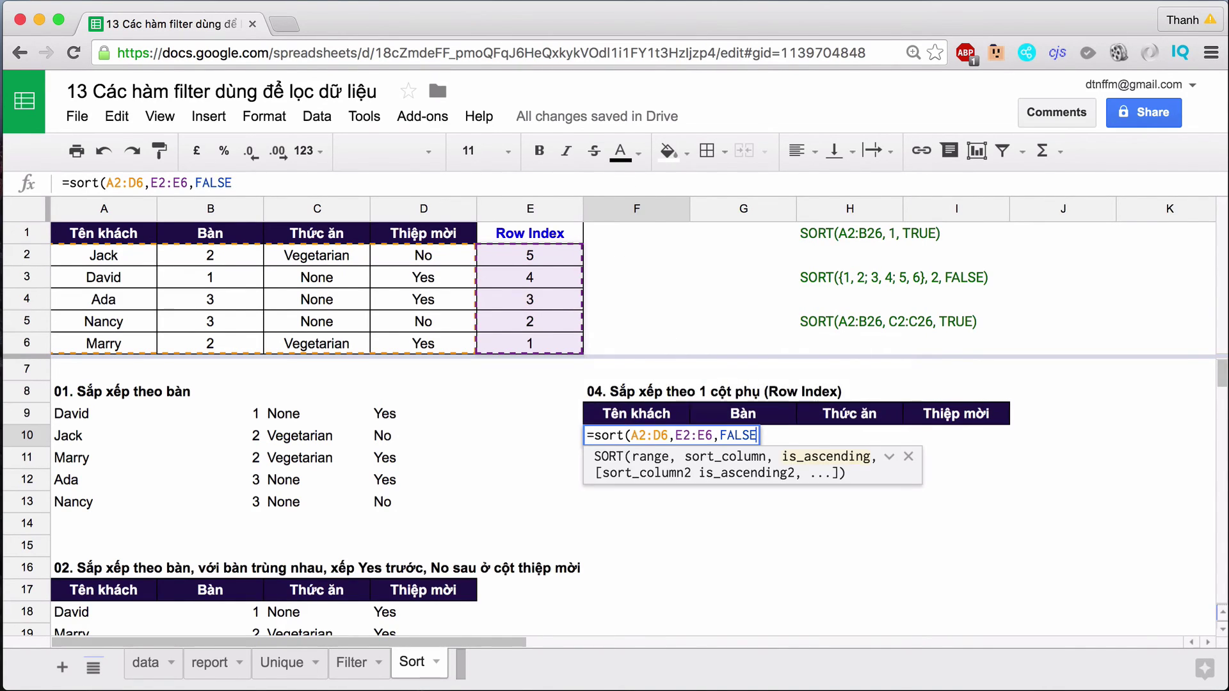
type(")")
key("Return")
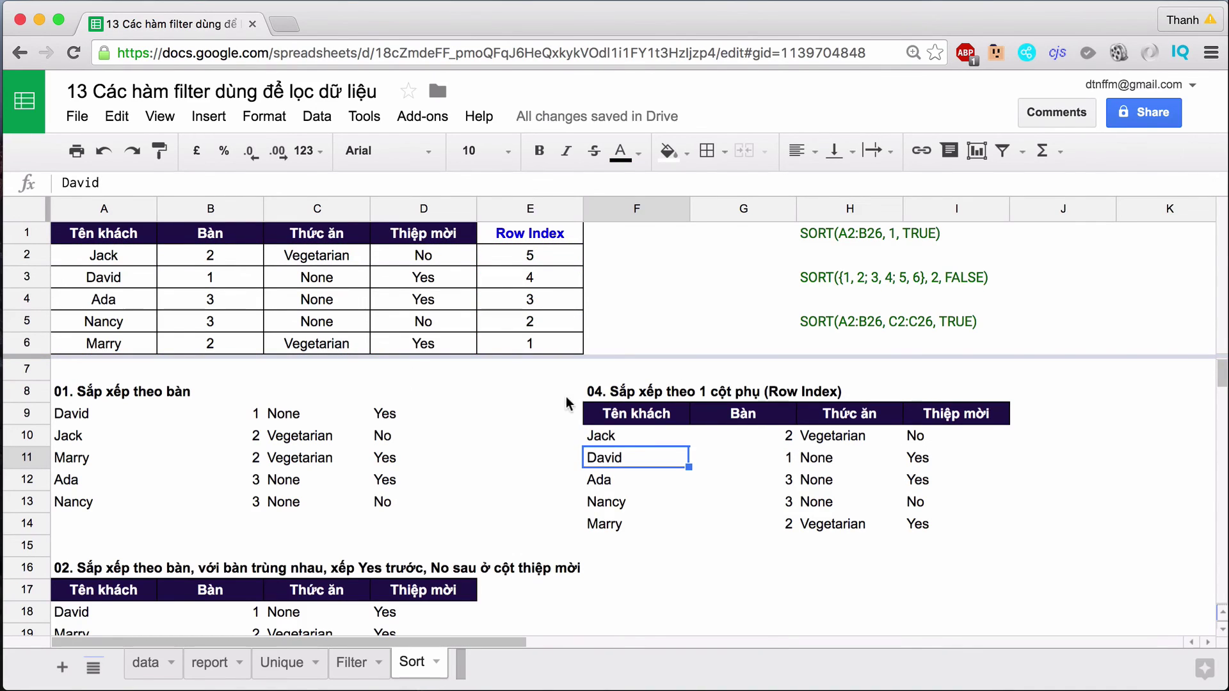
Check the list reads Jack, David, Ada, Nancy, Marry by descending Row Index.
left_click(611, 437)
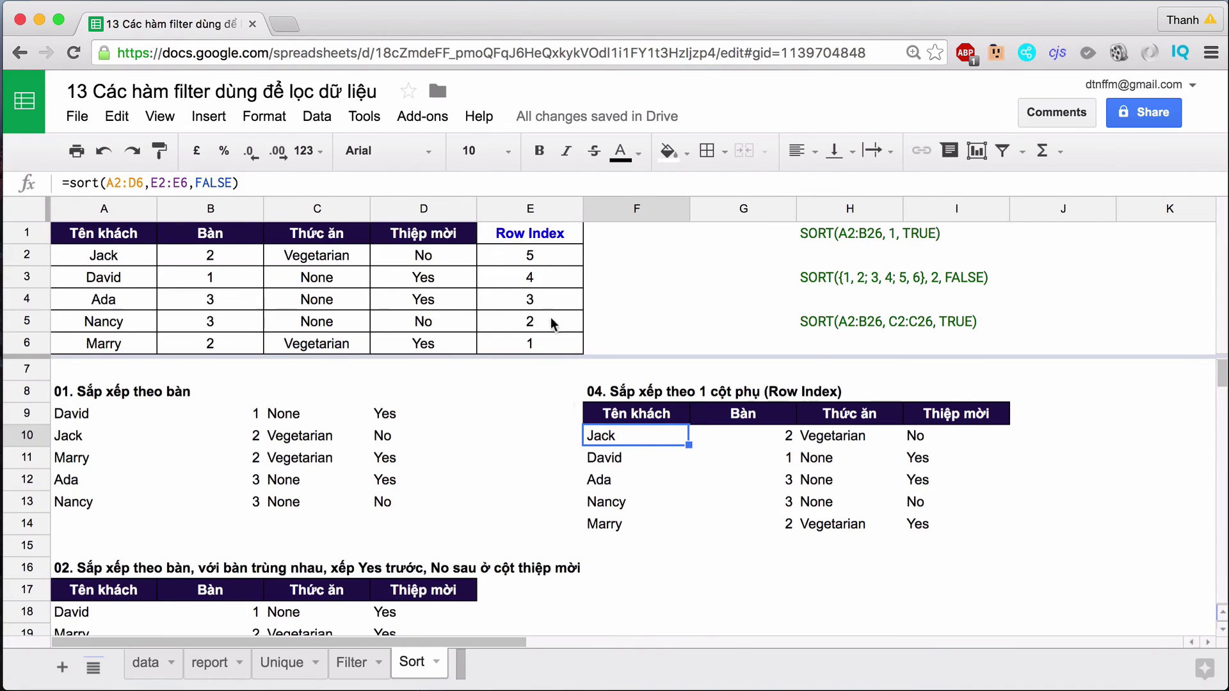
left_click(628, 456)
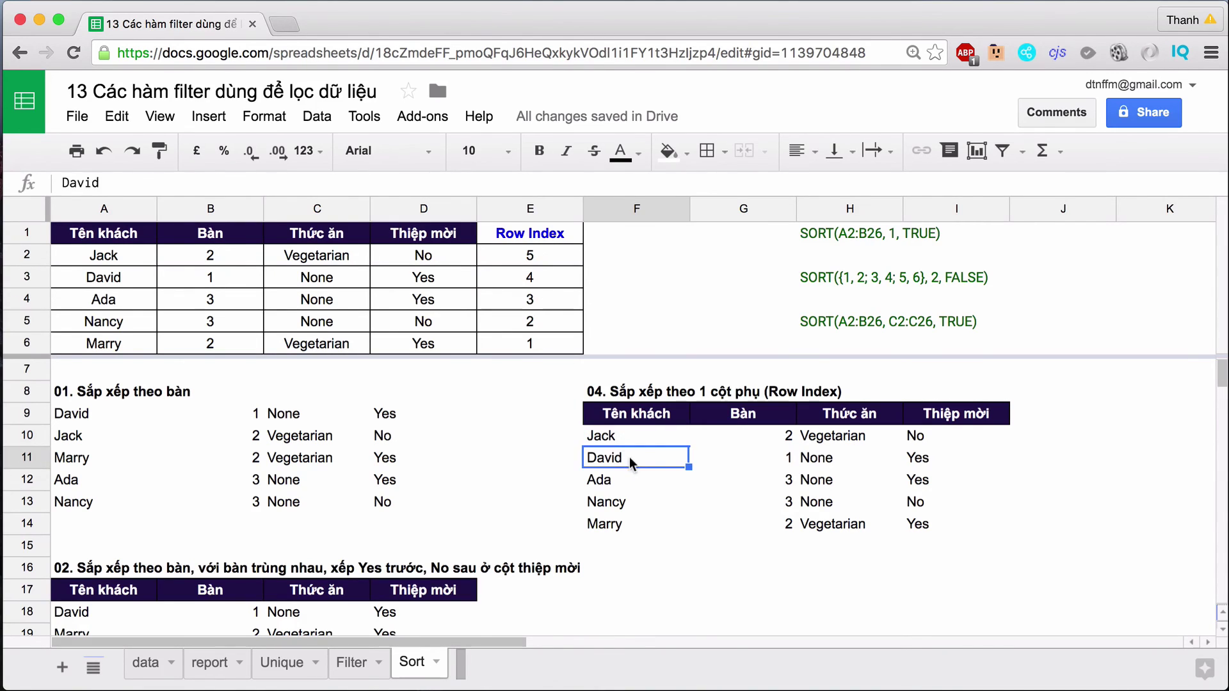
left_click(629, 480)
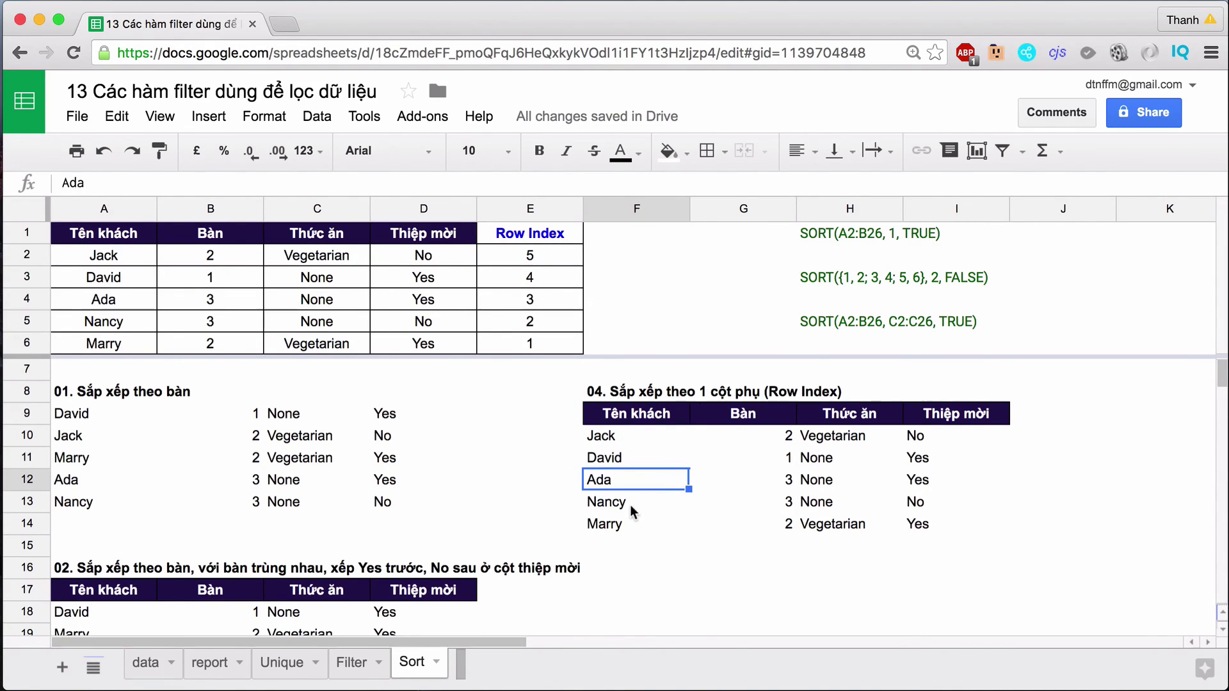
left_click(630, 504)
left_click(631, 523)
left_click(618, 435)
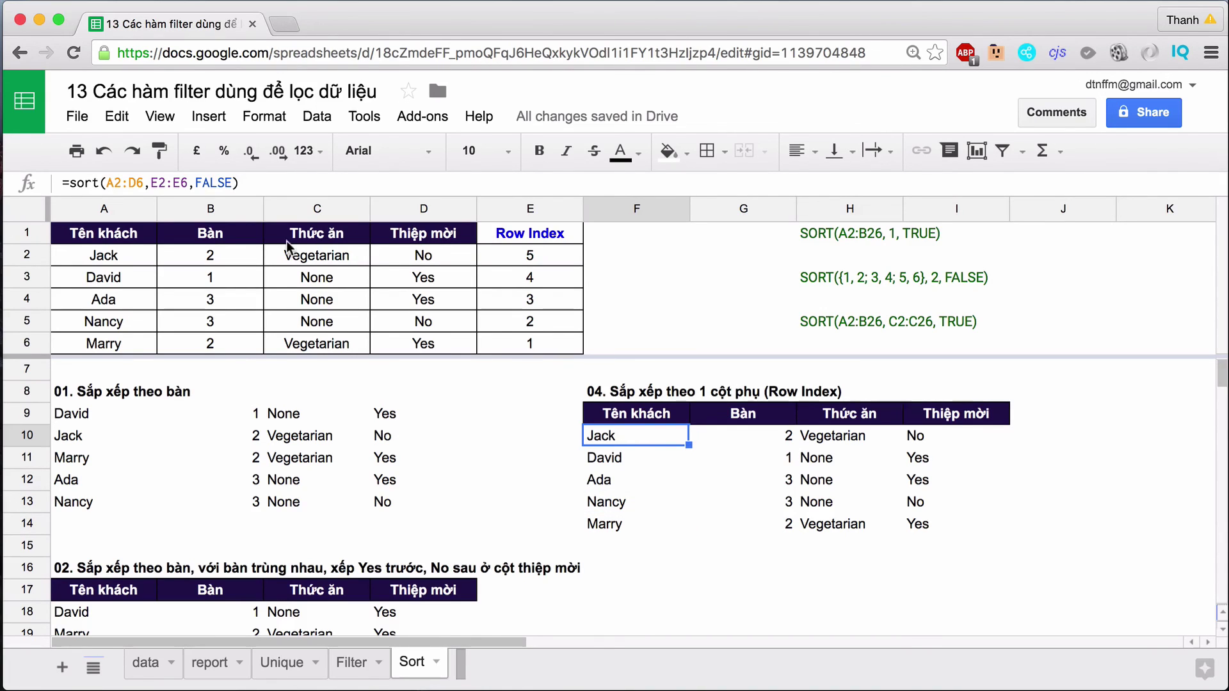
Change FALSE to TRUE in the F10 formula to sort by Row Index ascending.
left_click(213, 182)
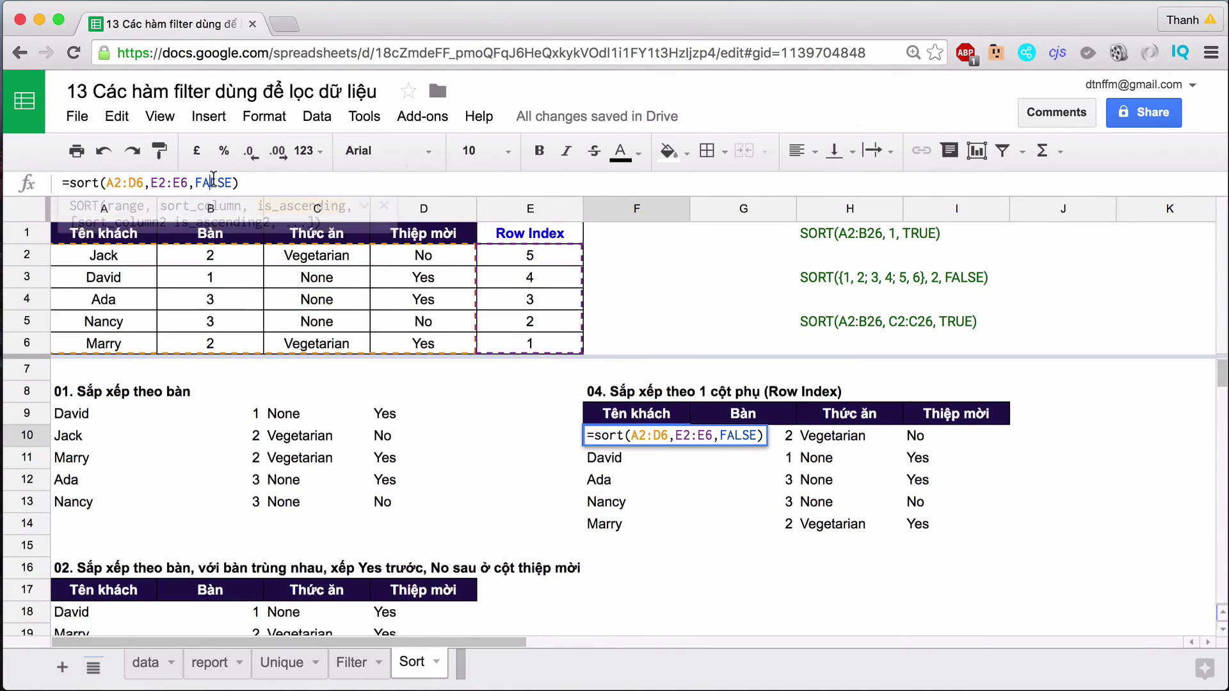
double_click(213, 182)
type("TRUE")
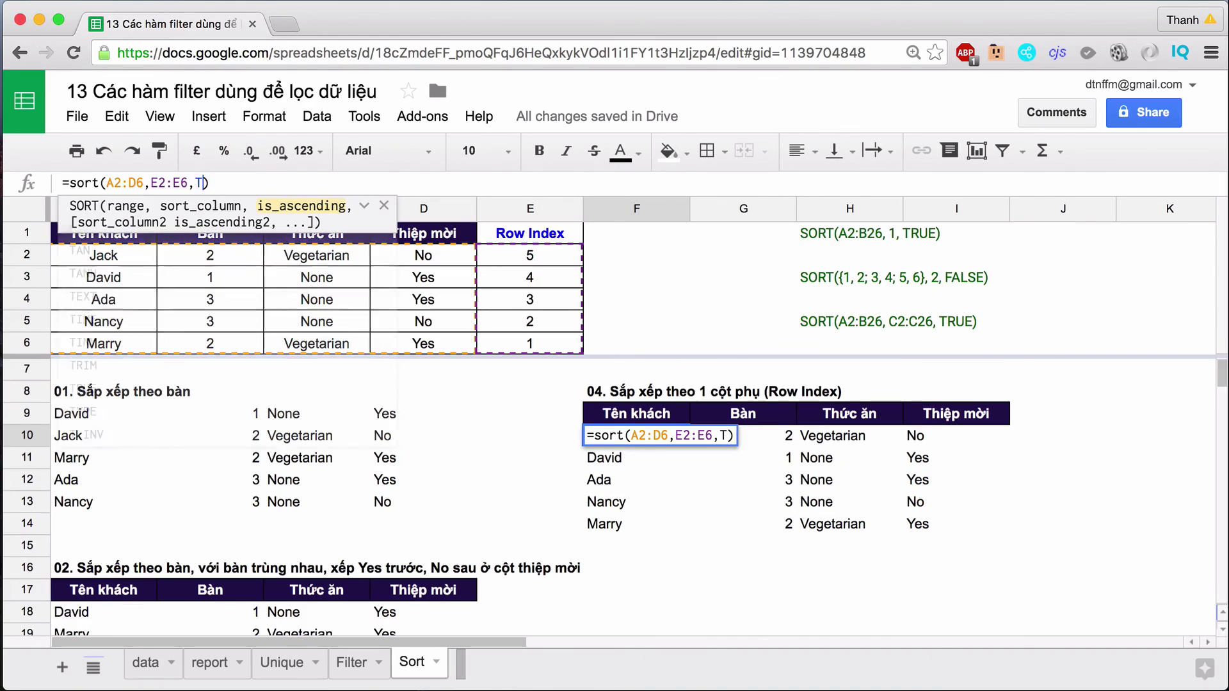
key("Return")
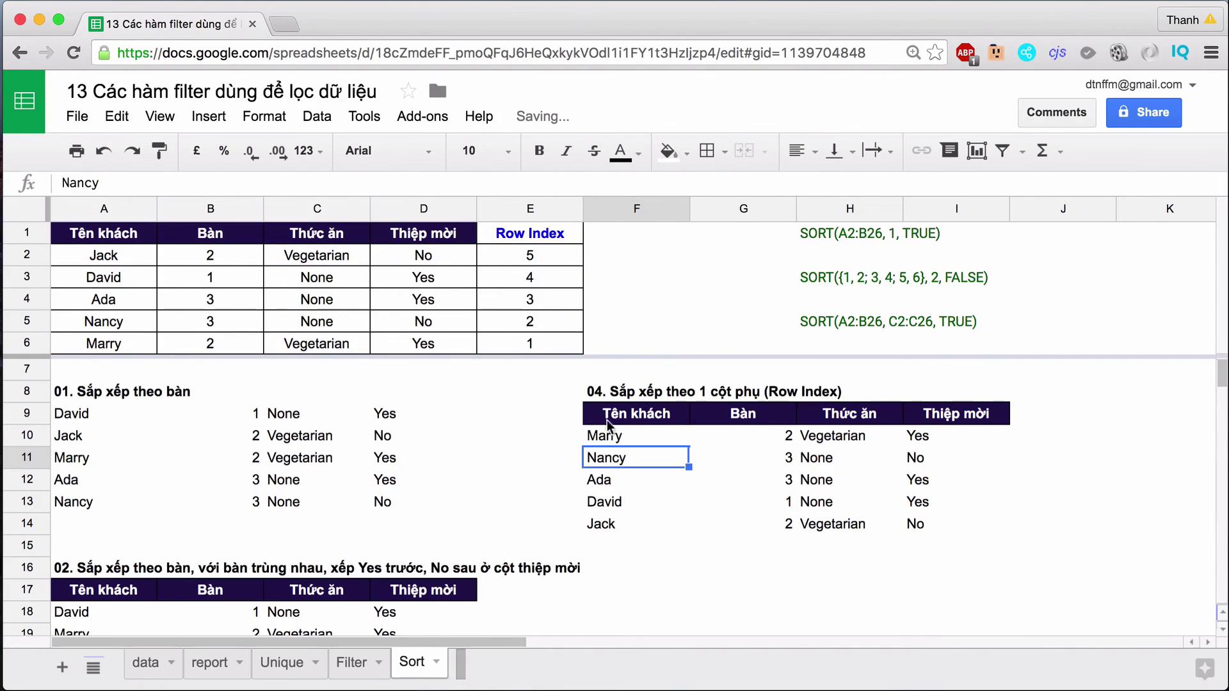
Verify Marry (Row Index 1) now comes first and Jack (Row Index 5) last.
left_click(632, 439)
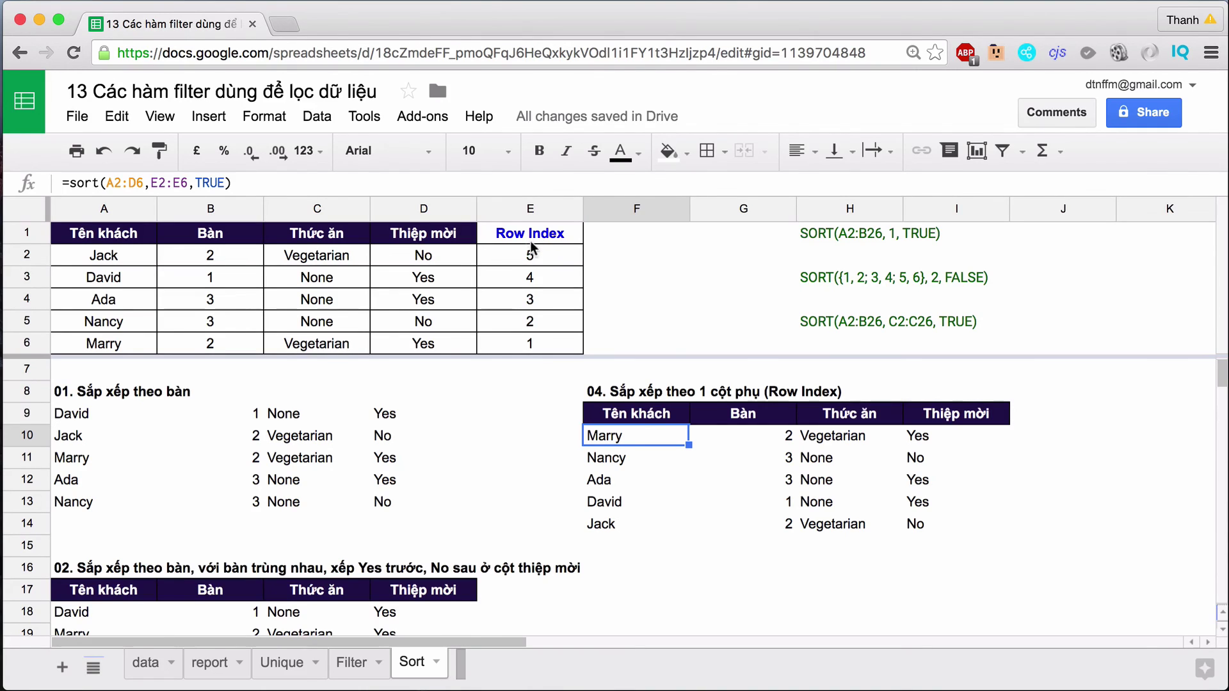
left_click(543, 337)
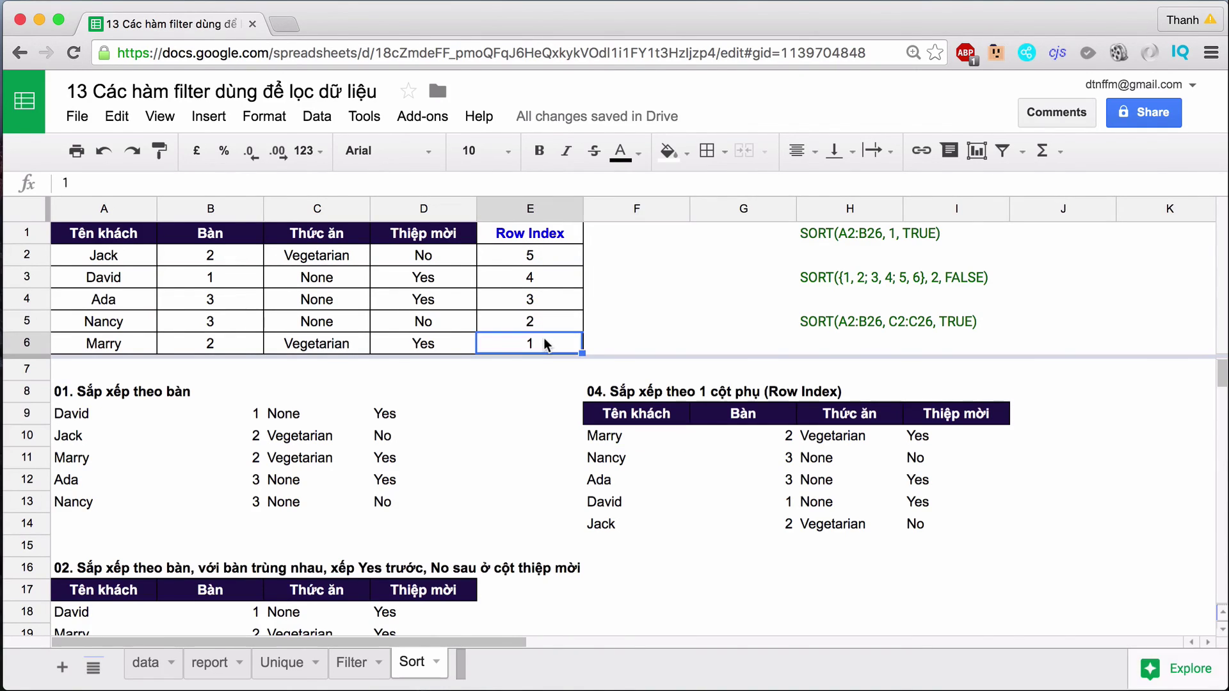
left_click(633, 425)
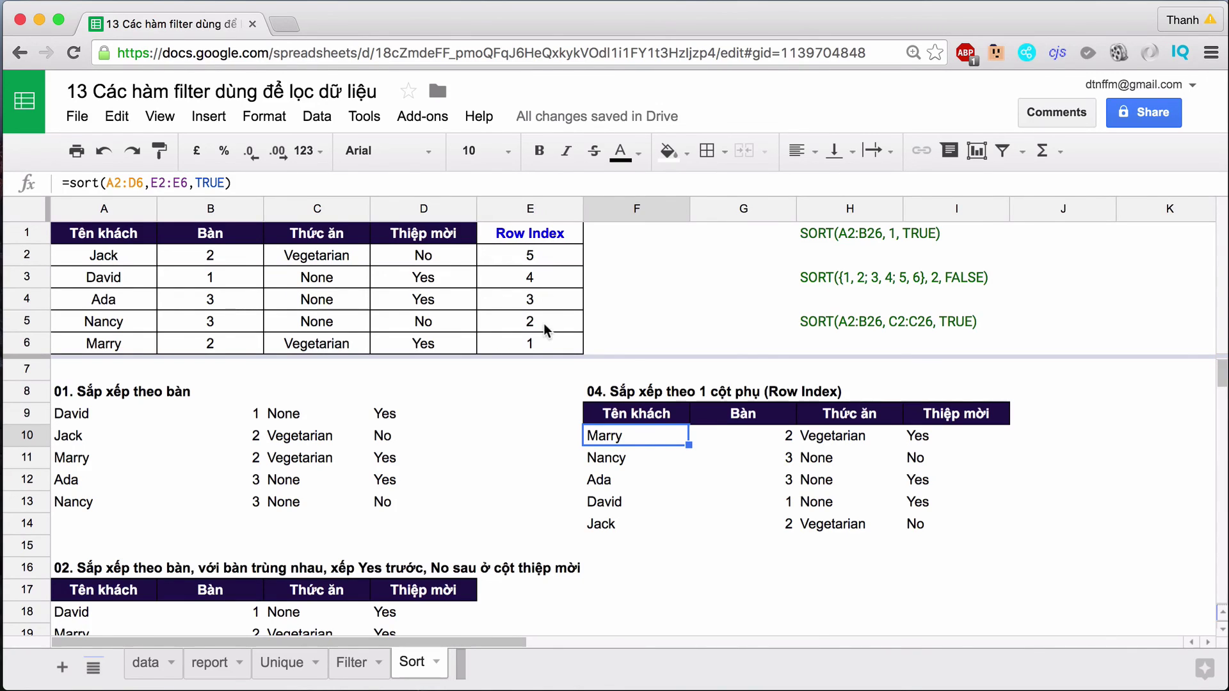
left_click(539, 253)
left_click(618, 441)
Review the report sheet's query formula and Nunavut order data, then stop the recording.
left_click(212, 666)
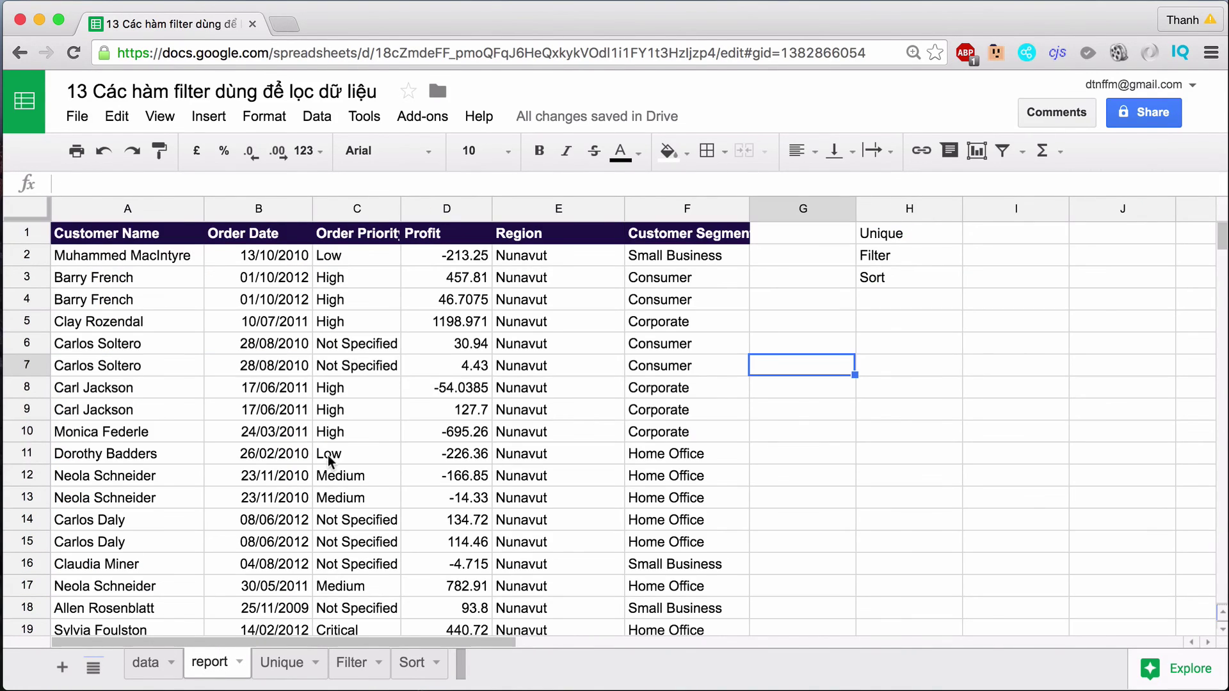
scroll(330, 462, "down", 2)
scroll(329, 462, "up", 2)
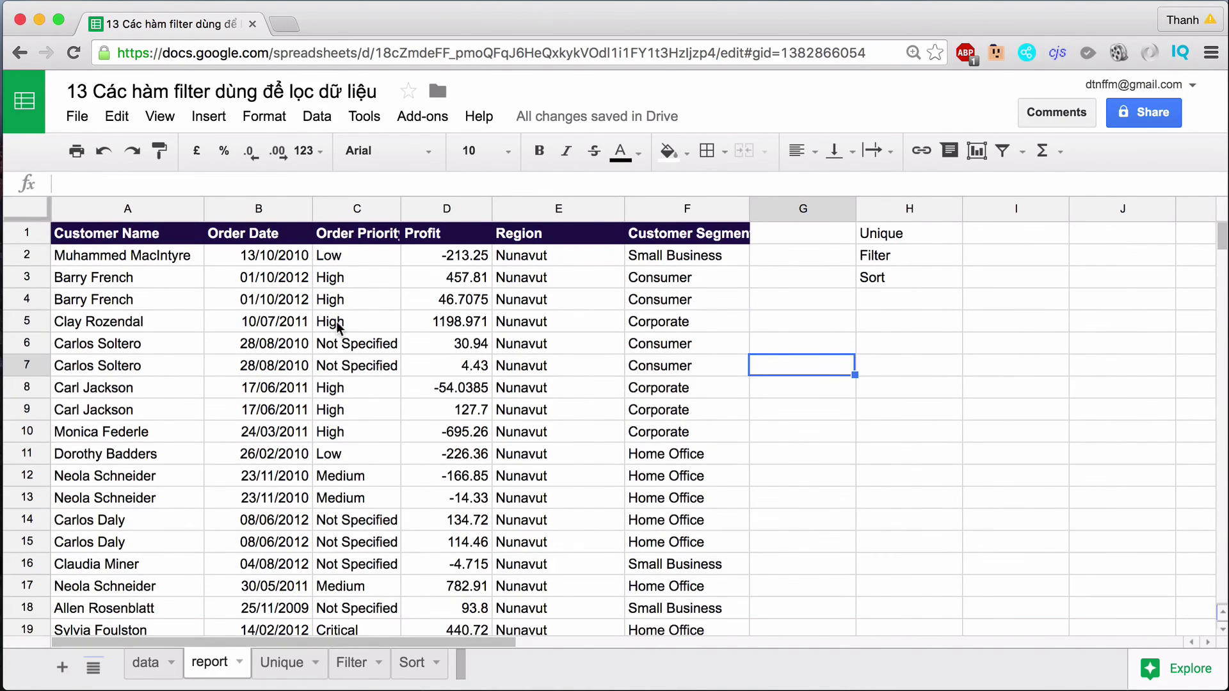
scroll(314, 394, "down", 10)
scroll(317, 392, "up", 10)
left_click(173, 237)
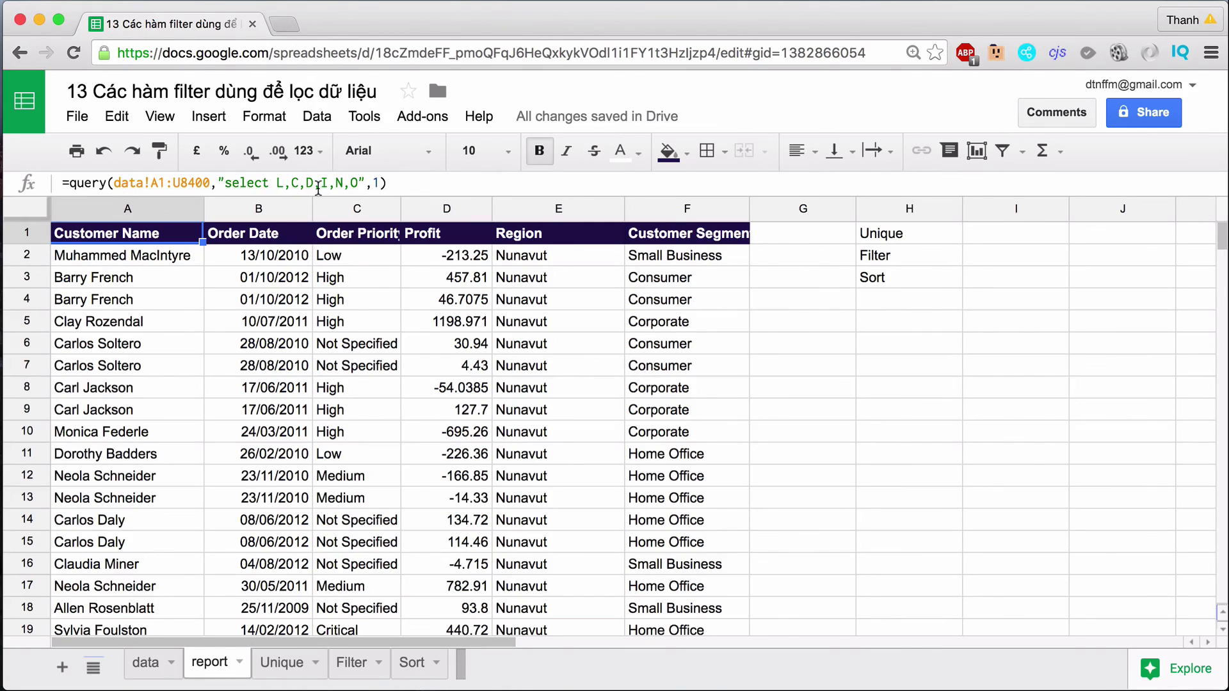
left_click(562, 450)
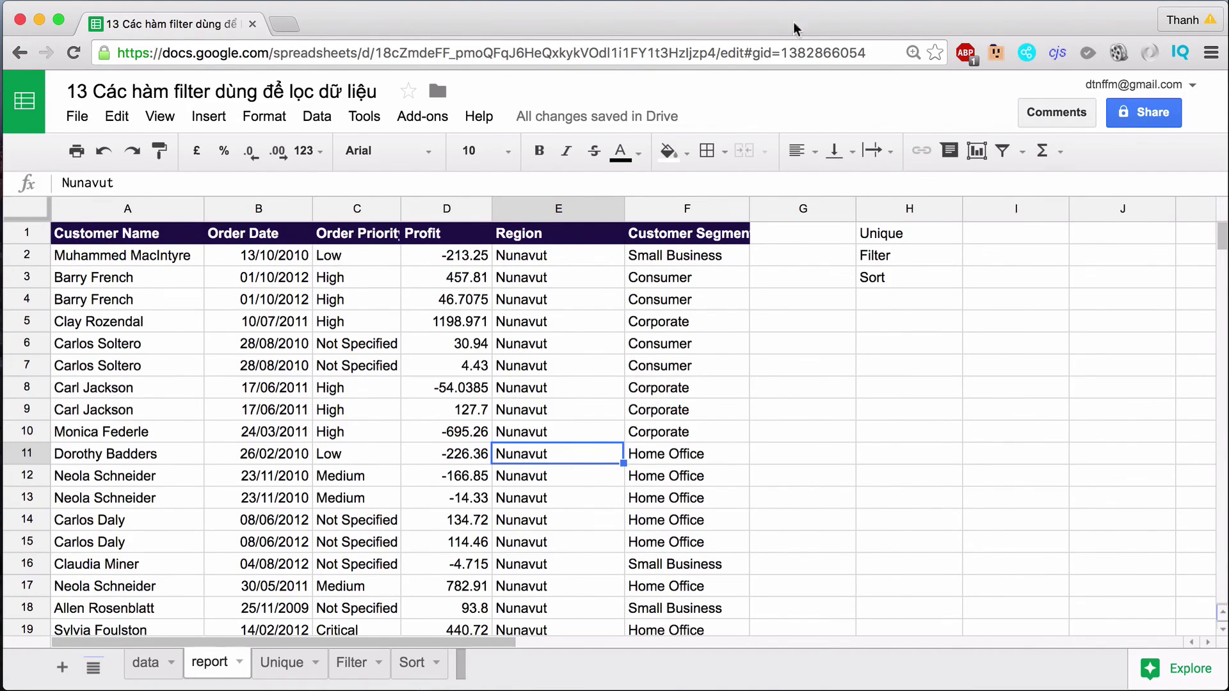
left_click(808, 2)
left_click(846, 33)
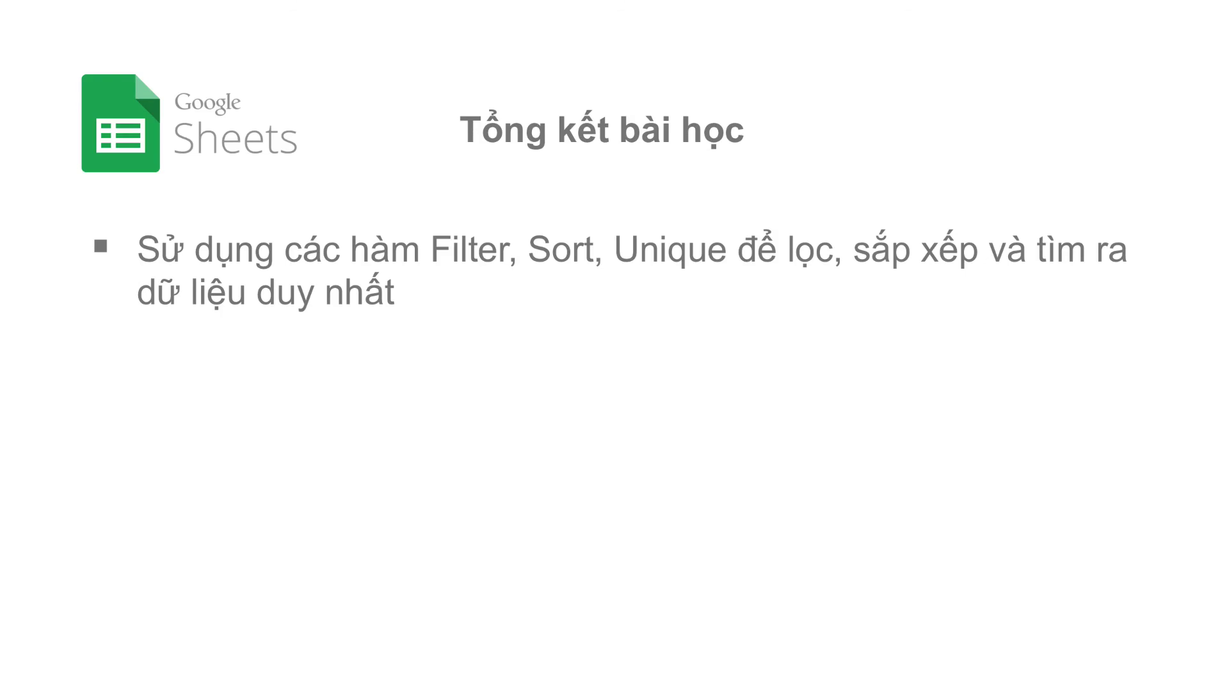